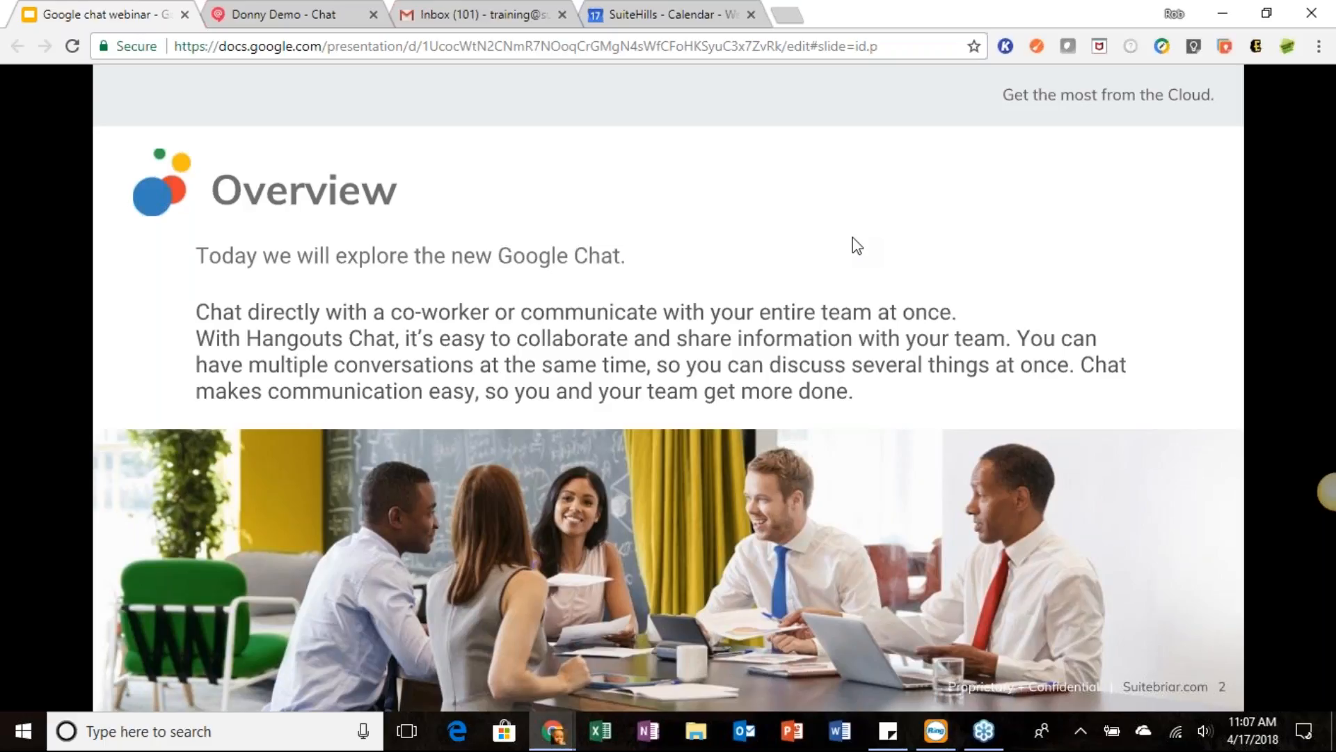
Advance the webinar slideshow from the Overview slide to the Create a Direct Message slide.
{"action": "key", "text": "Right"}
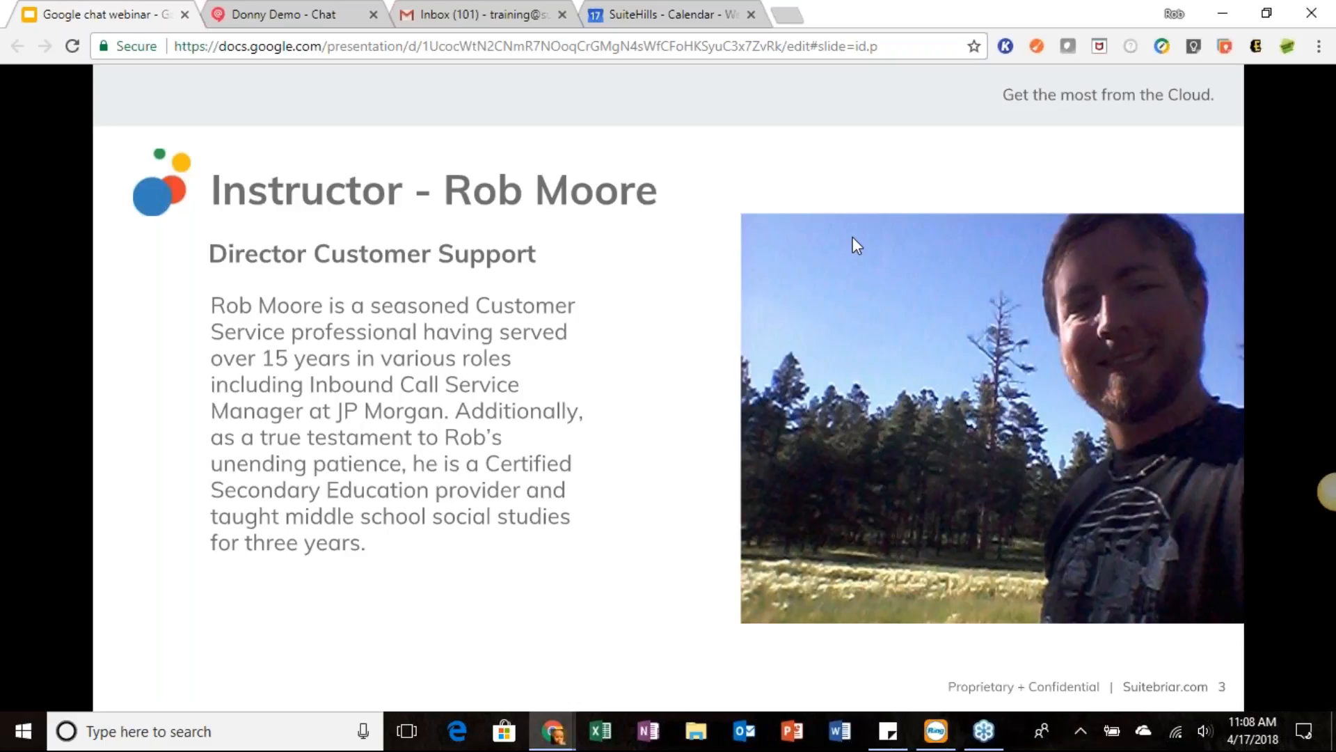
{"action": "key", "text": "Right"}
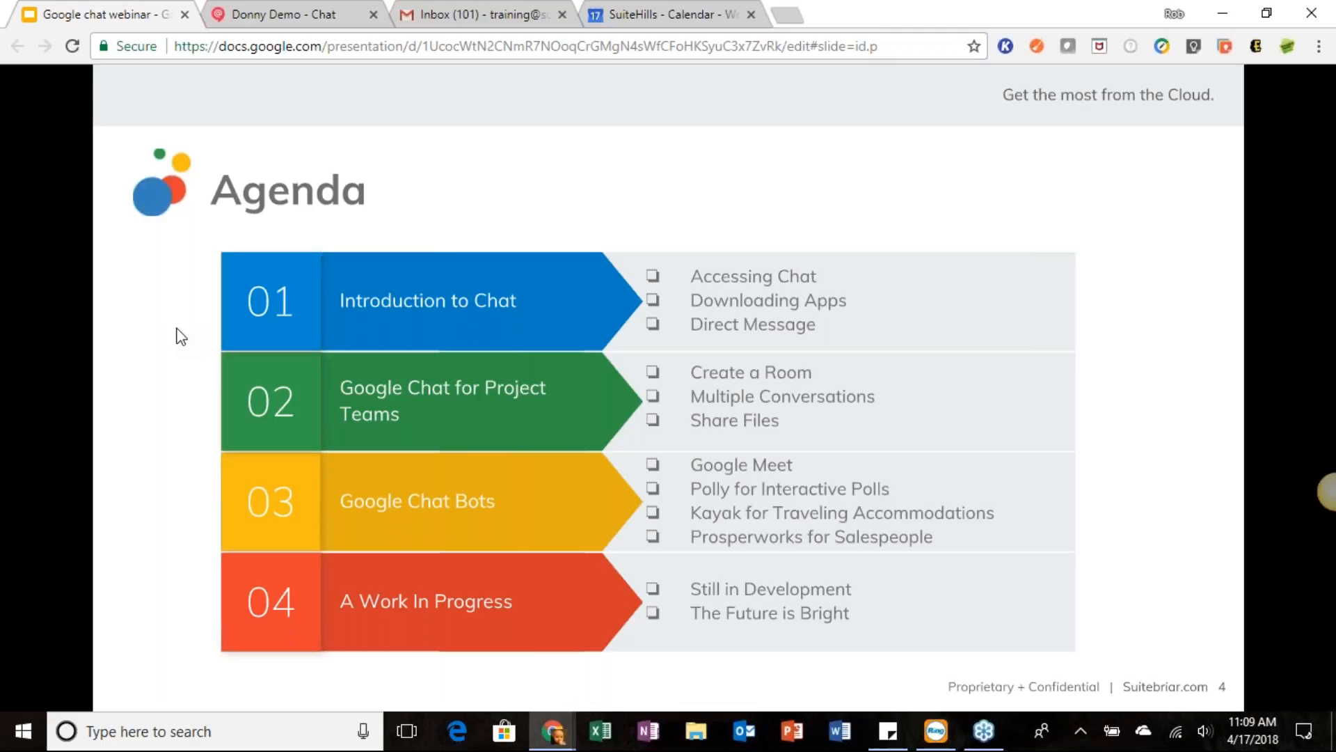
{"action": "key", "text": "Right"}
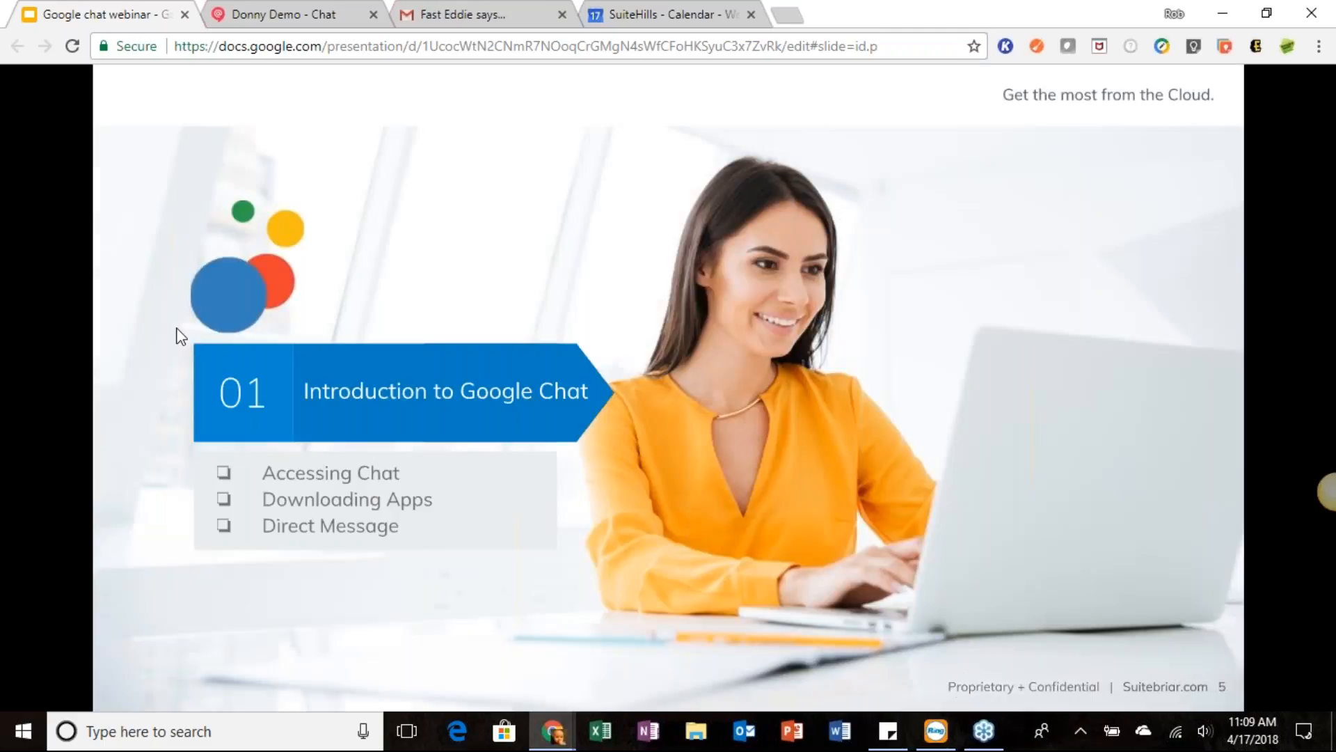
{"action": "key", "text": "Right"}
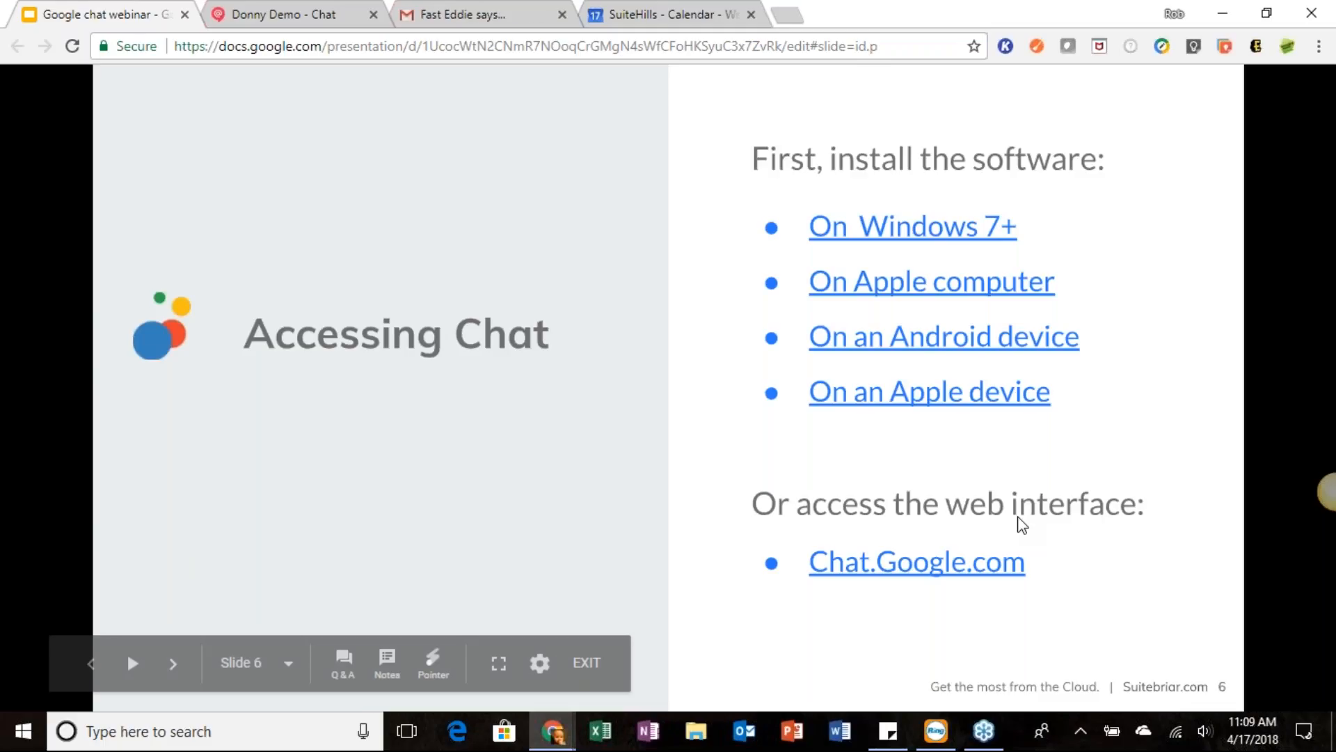
{"action": "key", "text": "Right"}
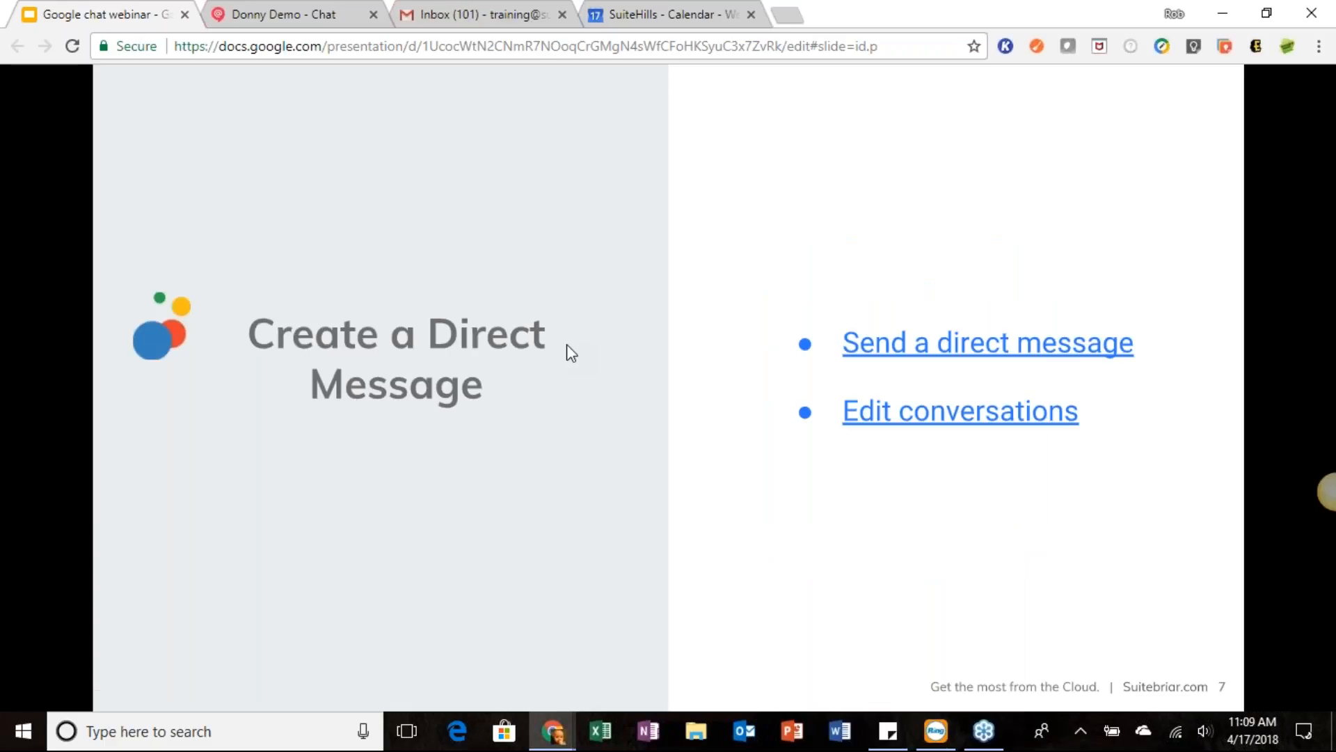
Open the linked Send a direct message guide and return to the slideshow at the Accessing Chat slide.
{"action": "left_click", "coordinate": [978, 350]}
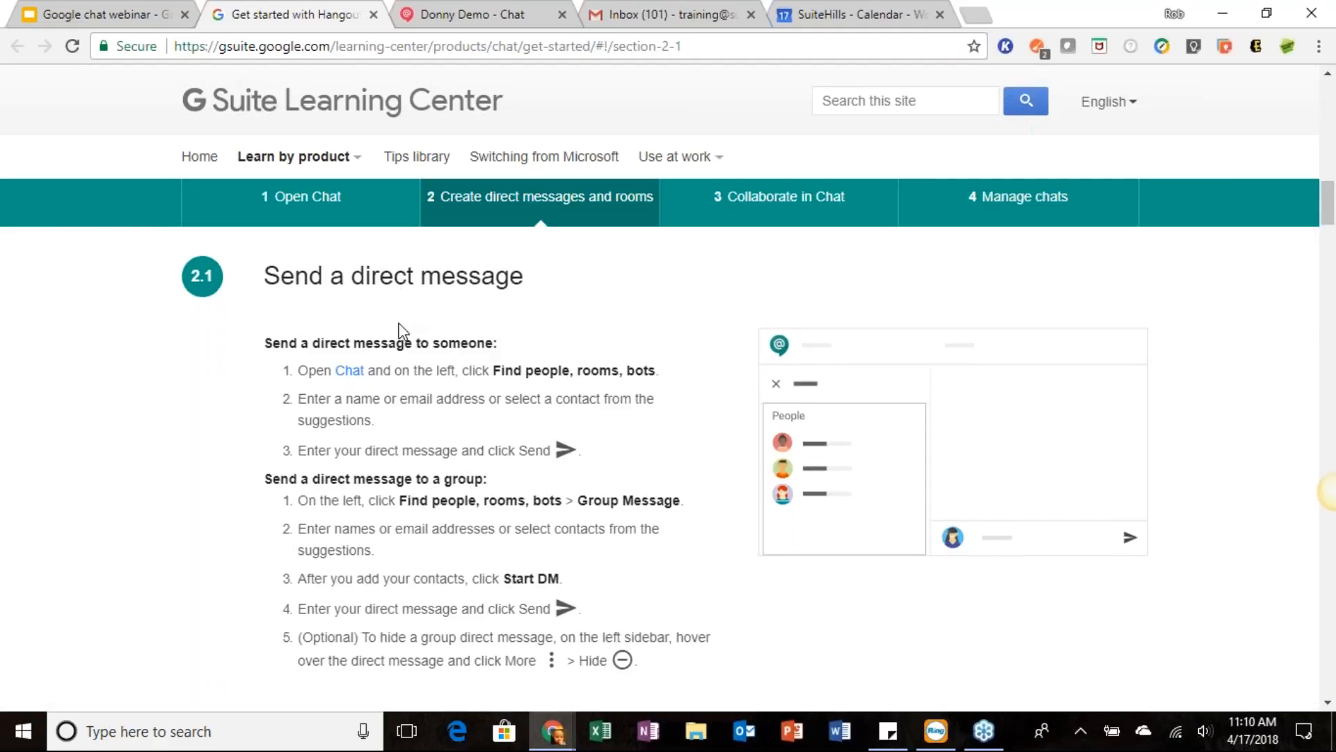
{"action": "left_click", "coordinate": [120, 3]}
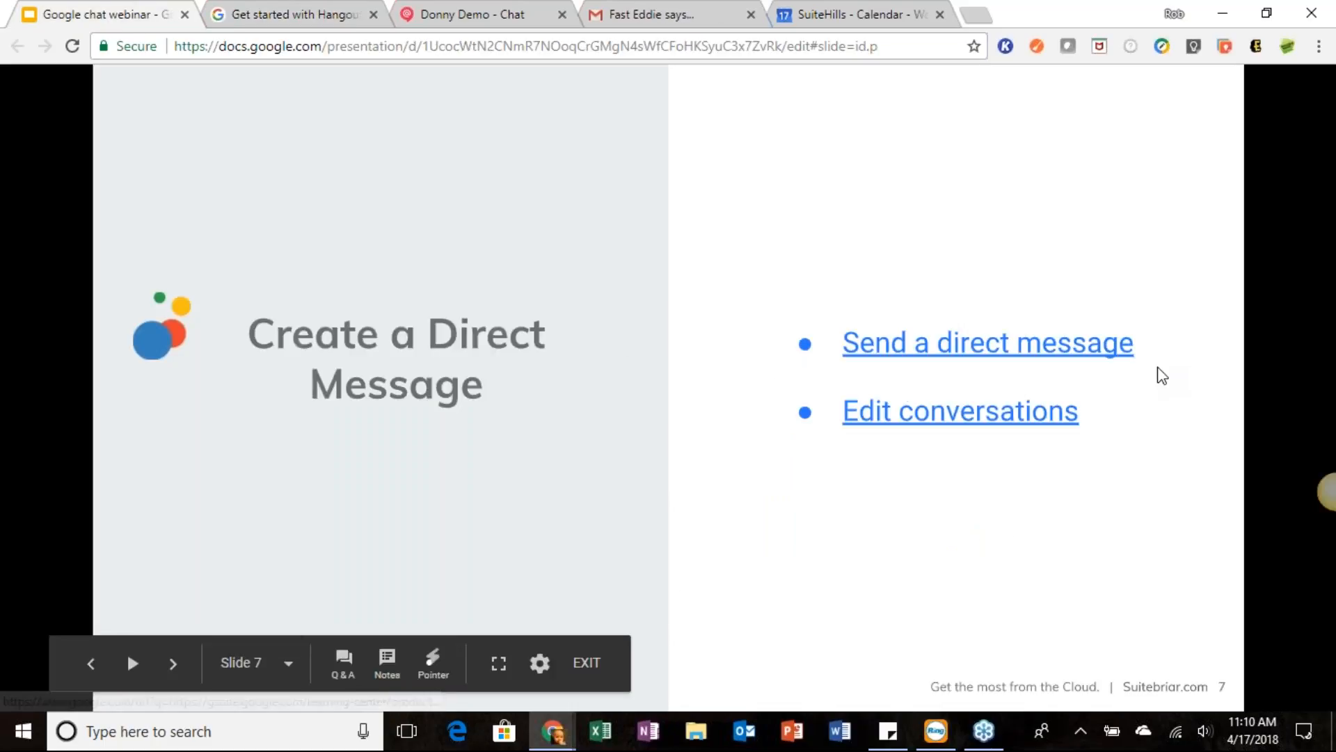
{"action": "key", "text": "Left"}
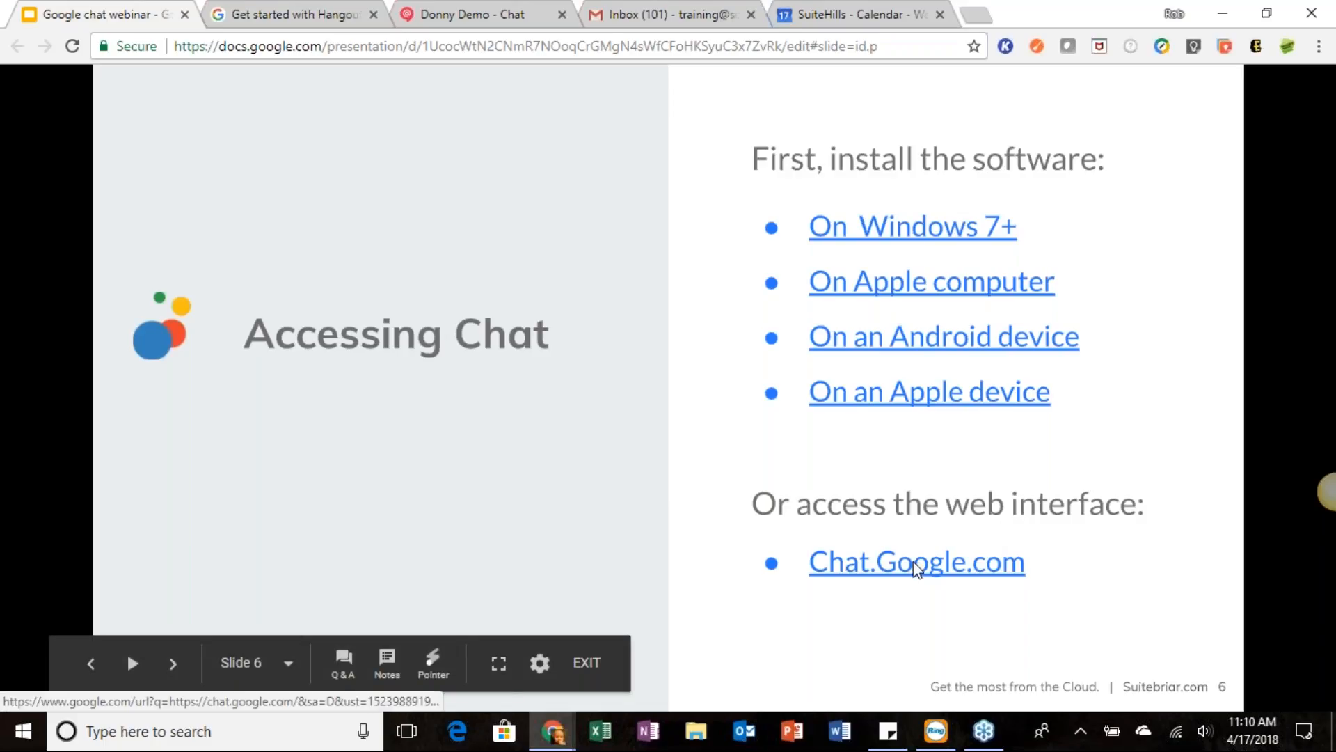
Switch to Hangouts Chat and open the conversation with an unread message.
{"action": "left_click", "coordinate": [448, 14]}
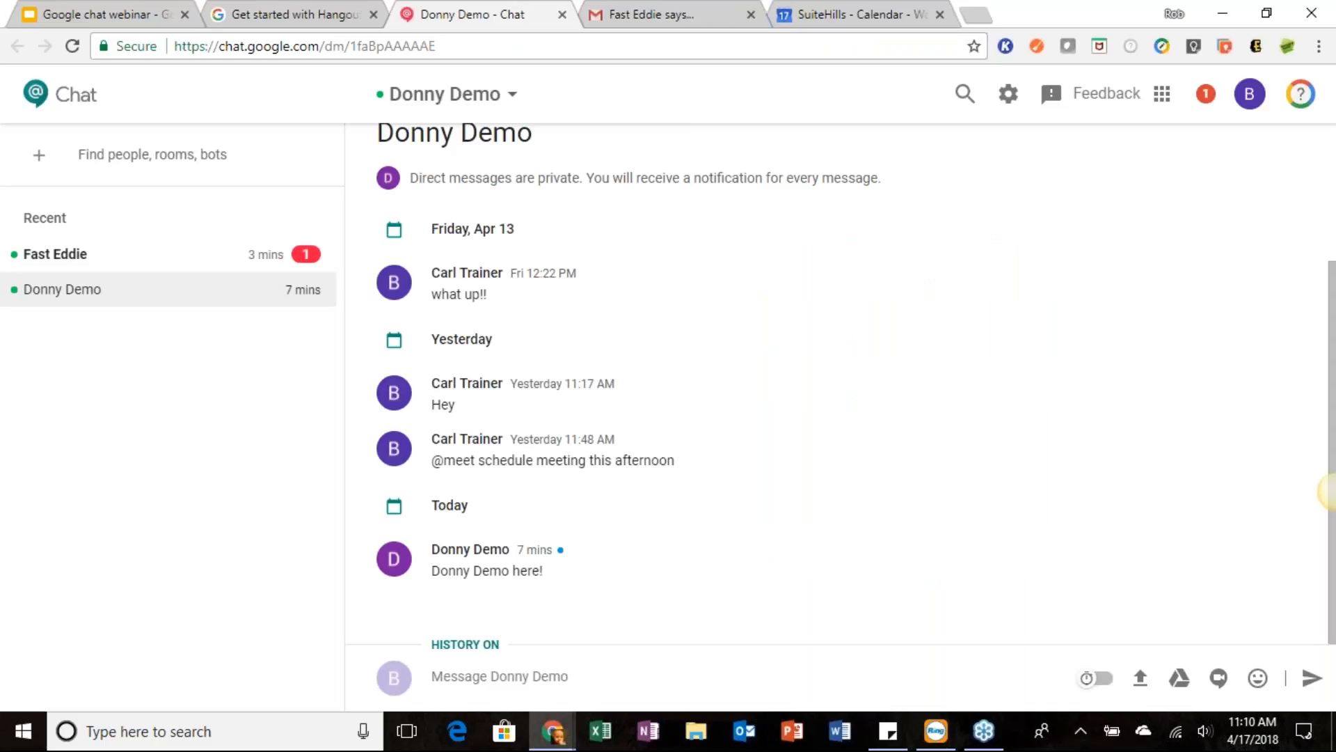
{"action": "left_click", "coordinate": [115, 267]}
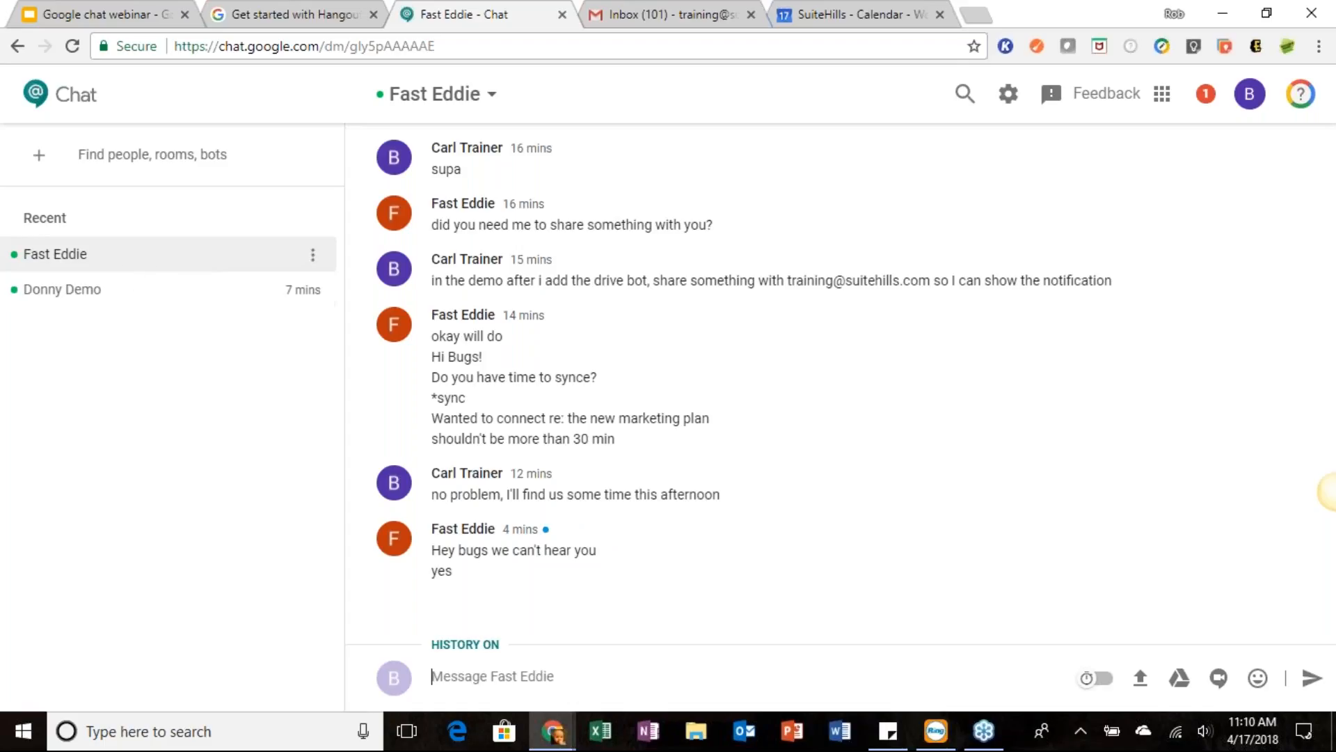
Switch to Gmail and examine the full list of past Hangouts conversations beside the inbox.
{"action": "left_click", "coordinate": [692, 16]}
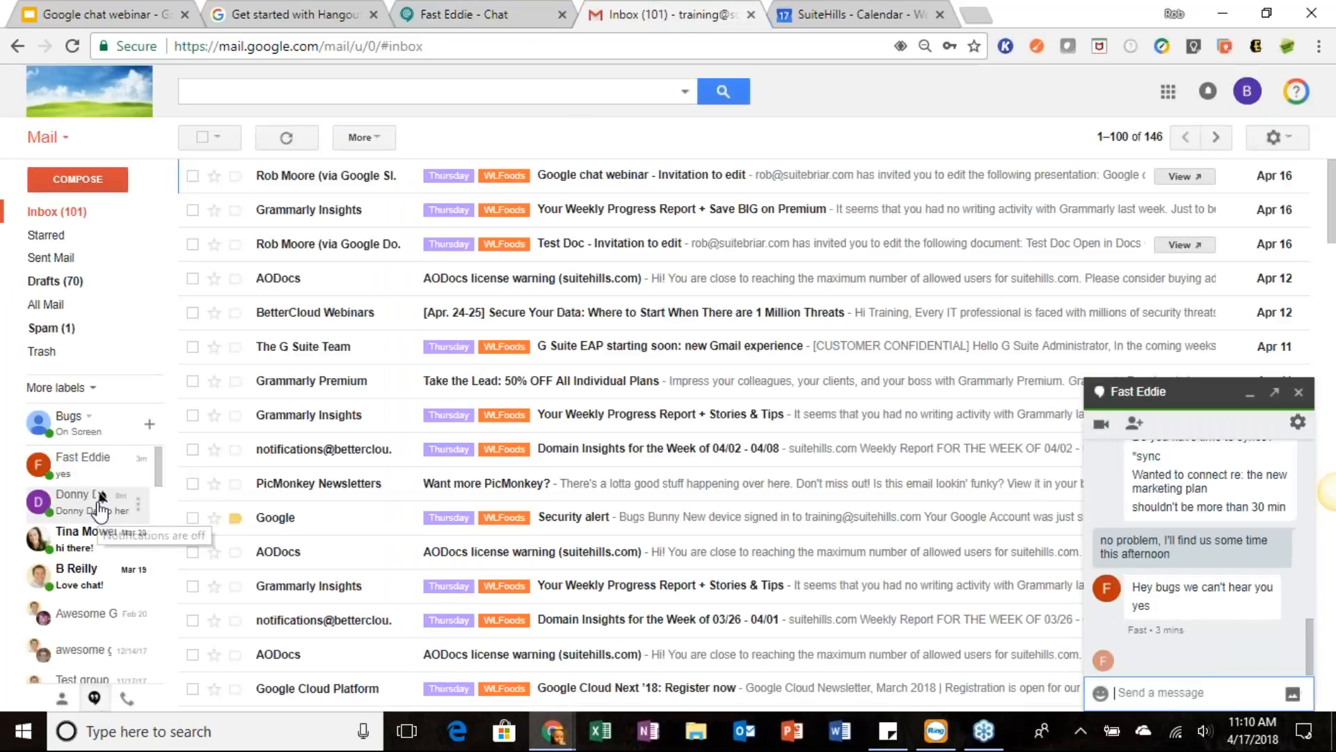
{"action": "scroll", "coordinate": [101, 505], "scroll_direction": "down", "scroll_amount": 2}
{"action": "scroll", "coordinate": [100, 512], "scroll_direction": "down", "scroll_amount": 3}
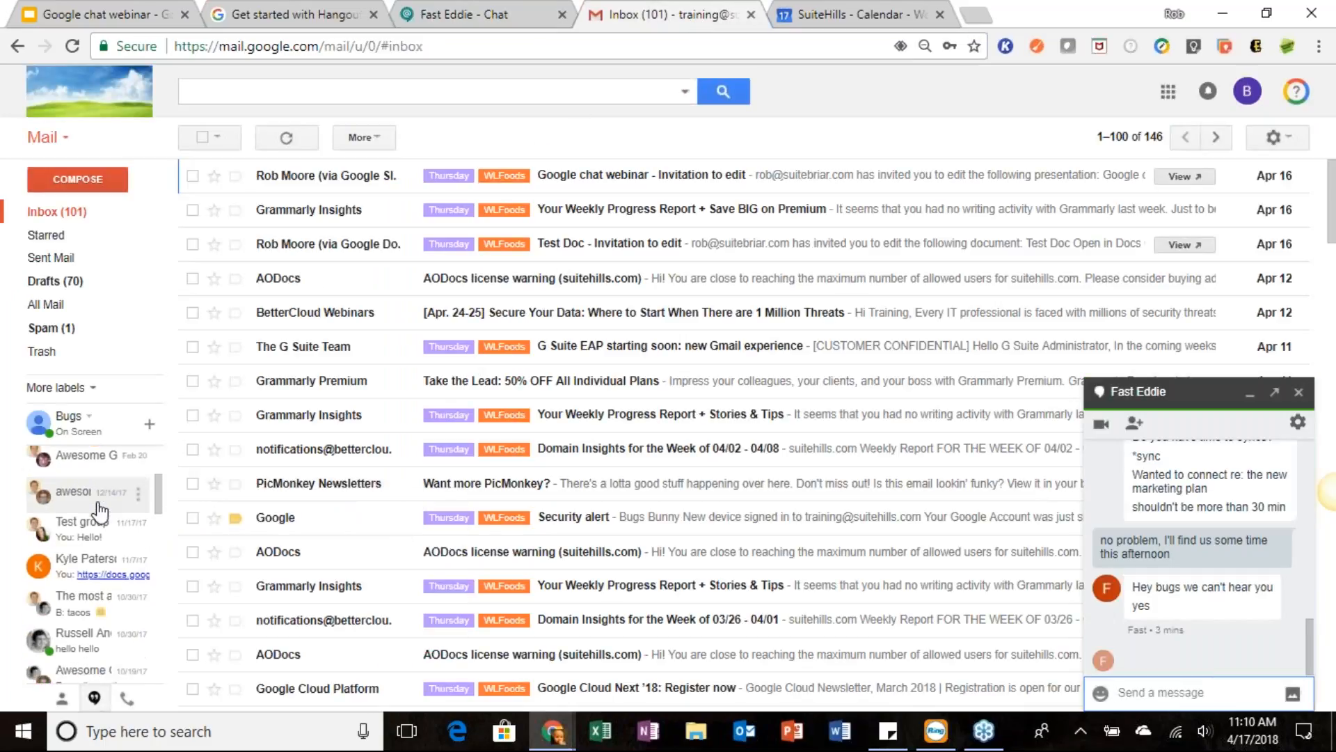
{"action": "scroll", "coordinate": [97, 522], "scroll_direction": "down", "scroll_amount": 1}
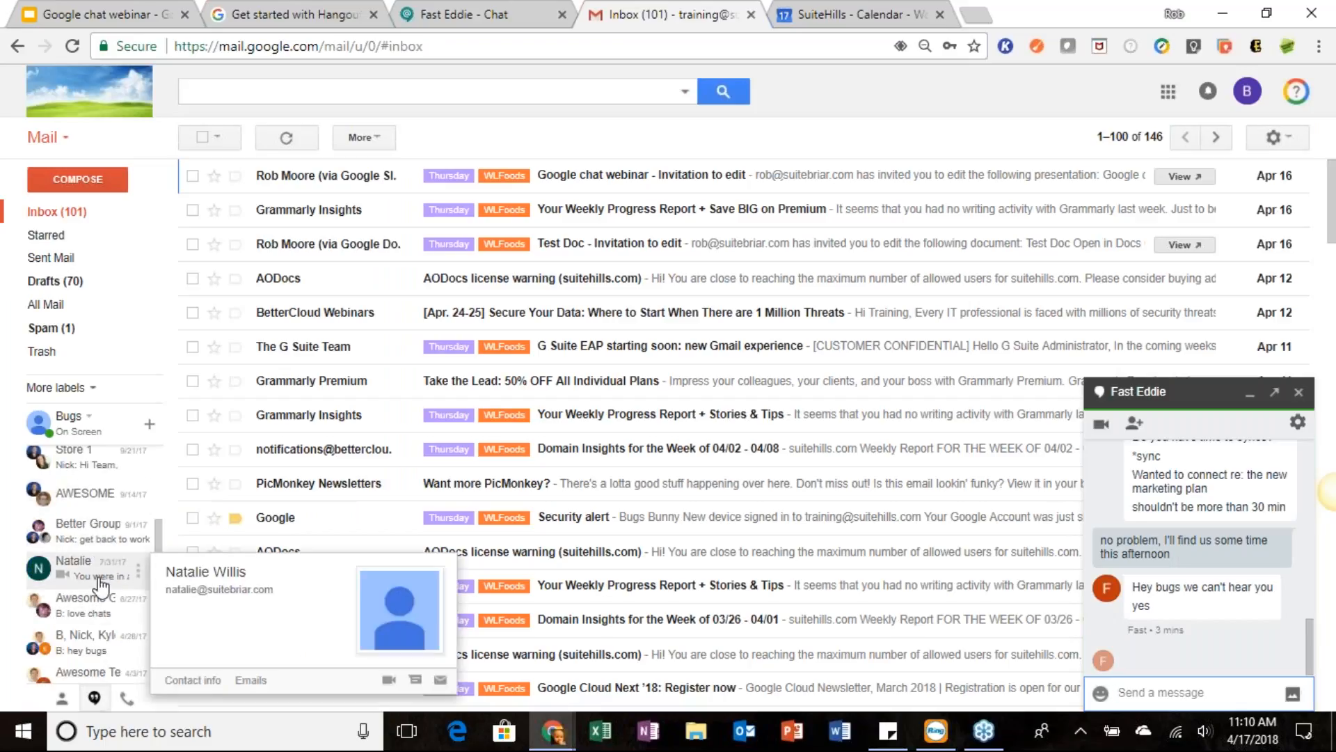
{"action": "scroll", "coordinate": [101, 585], "scroll_direction": "up", "scroll_amount": 5}
{"action": "scroll", "coordinate": [101, 587], "scroll_direction": "down", "scroll_amount": 2}
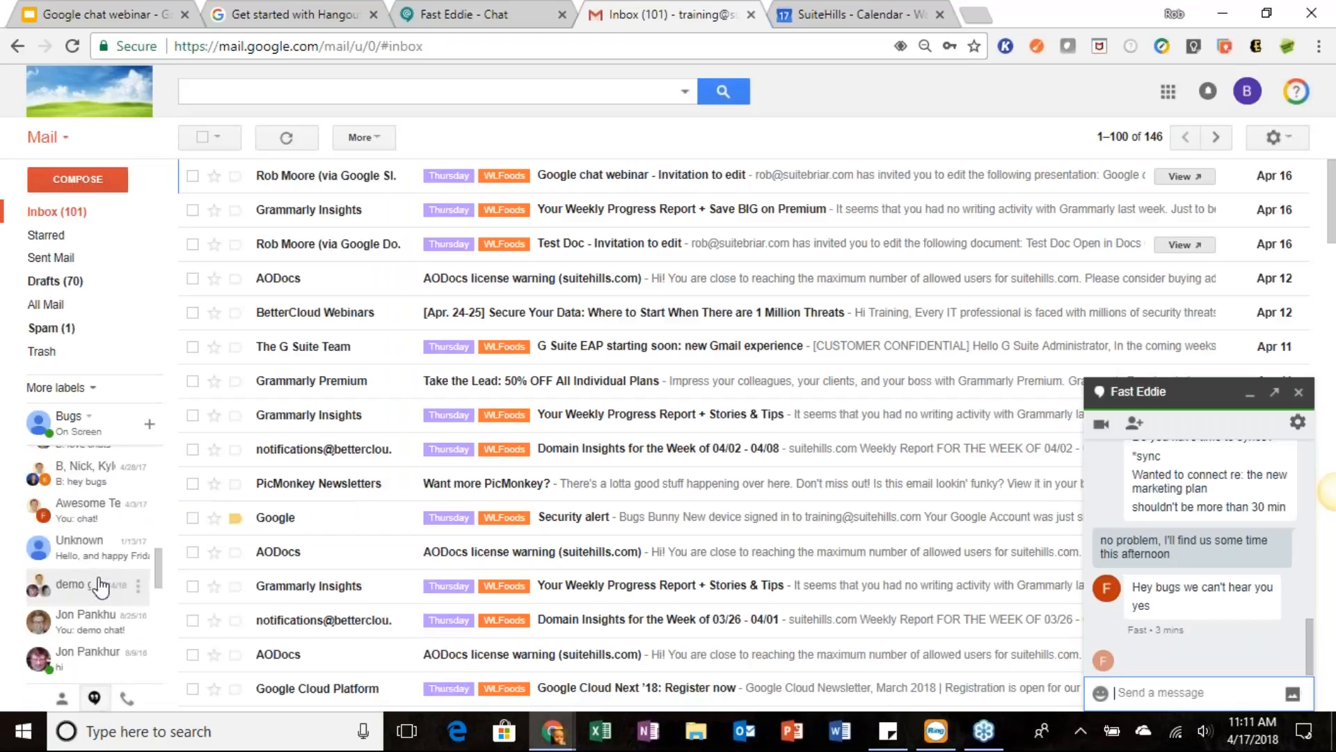
{"action": "scroll", "coordinate": [101, 587], "scroll_direction": "up", "scroll_amount": 2}
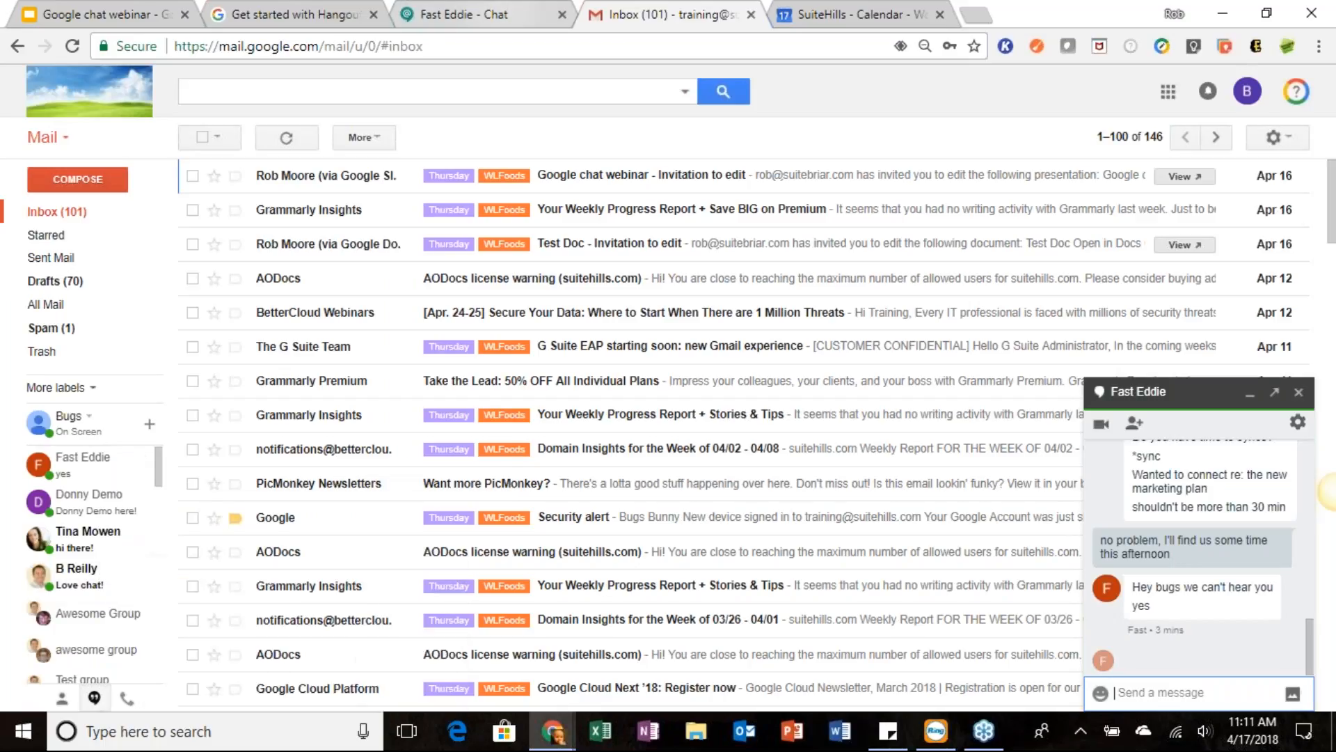
Return to Hangouts Chat, view the page for downloading the desktop and mobile apps, and close it.
{"action": "left_click", "coordinate": [480, 14]}
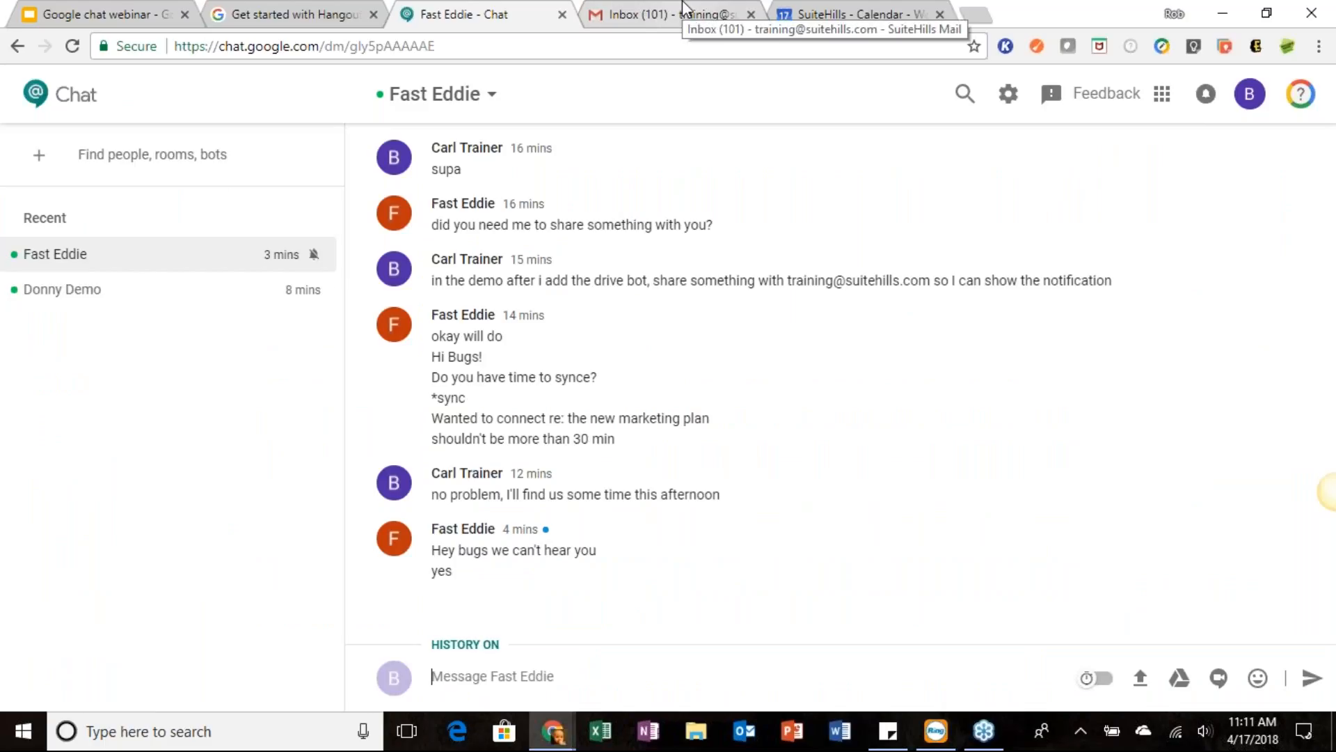
{"action": "left_click", "coordinate": [233, 268]}
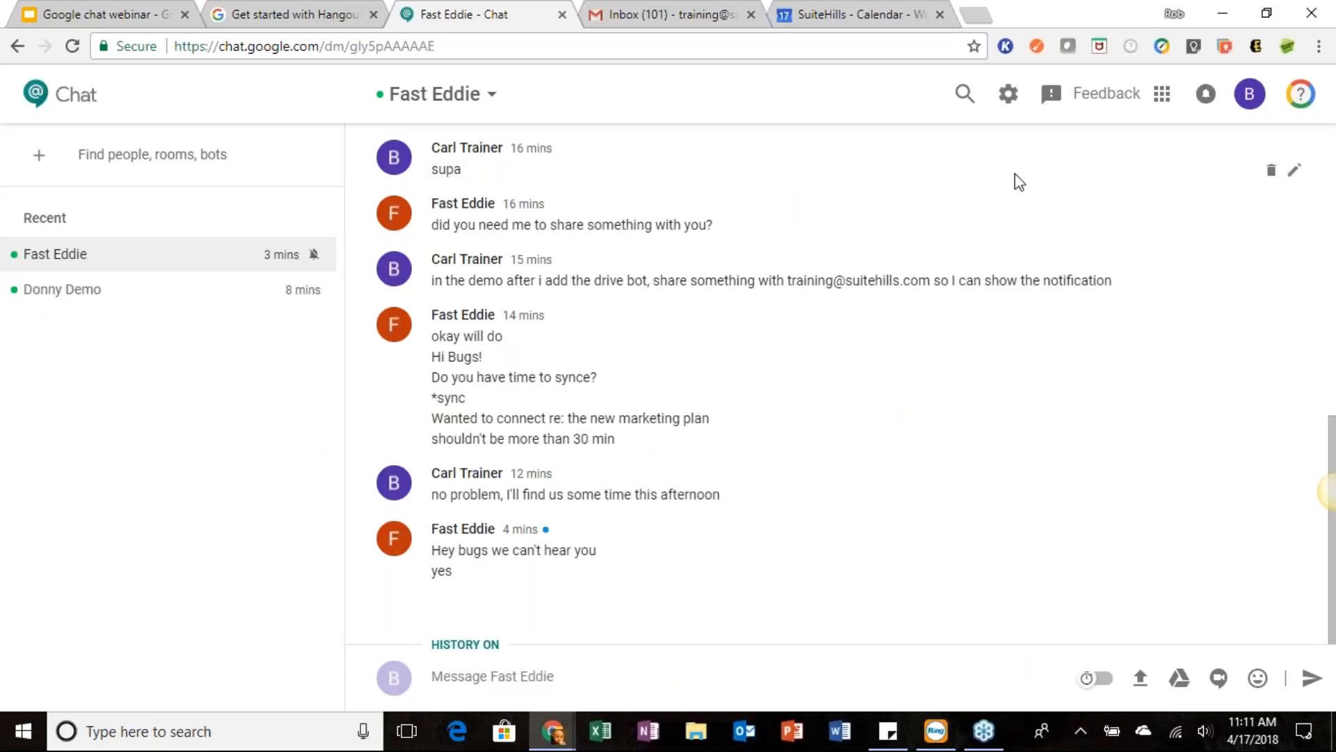
{"action": "left_click", "coordinate": [1012, 109]}
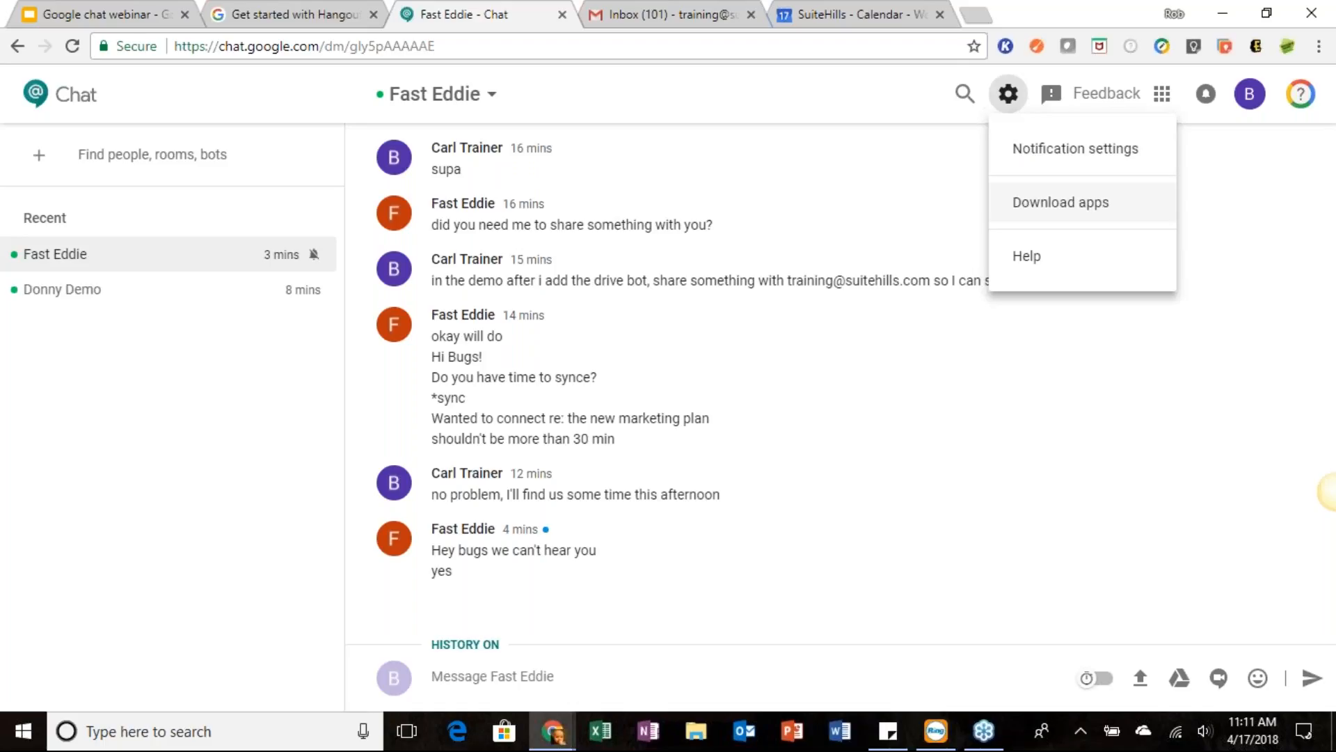
{"action": "left_click", "coordinate": [1061, 202]}
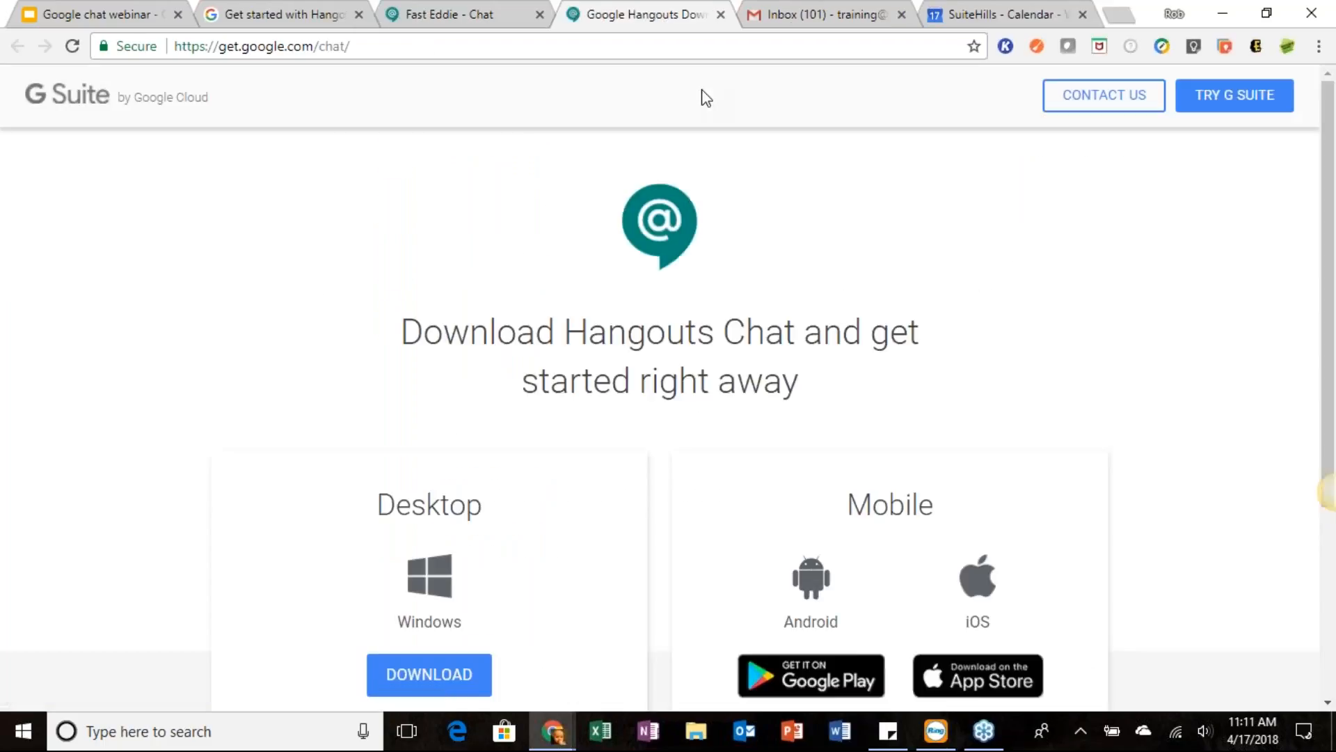
{"action": "left_click", "coordinate": [721, 14]}
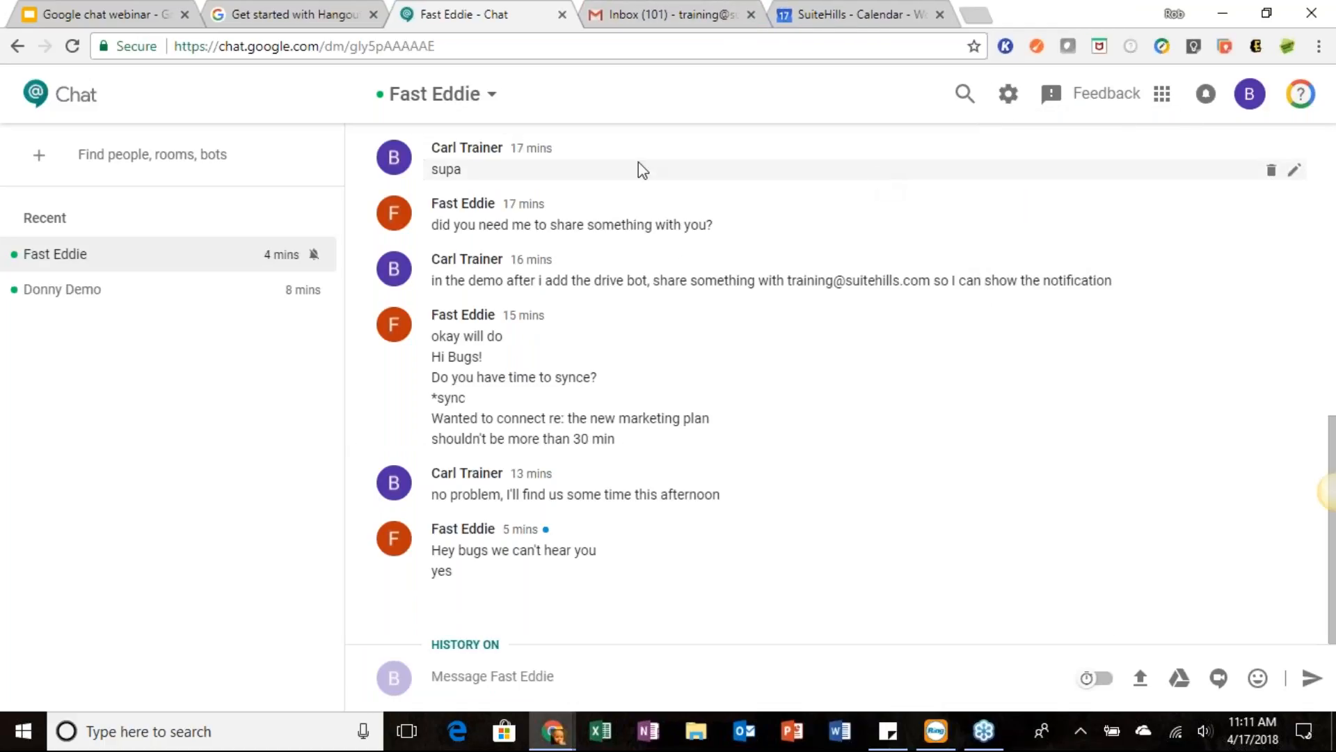
Search for a co-worker by name and open the direct message conversation with them.
{"action": "left_click", "coordinate": [84, 161]}
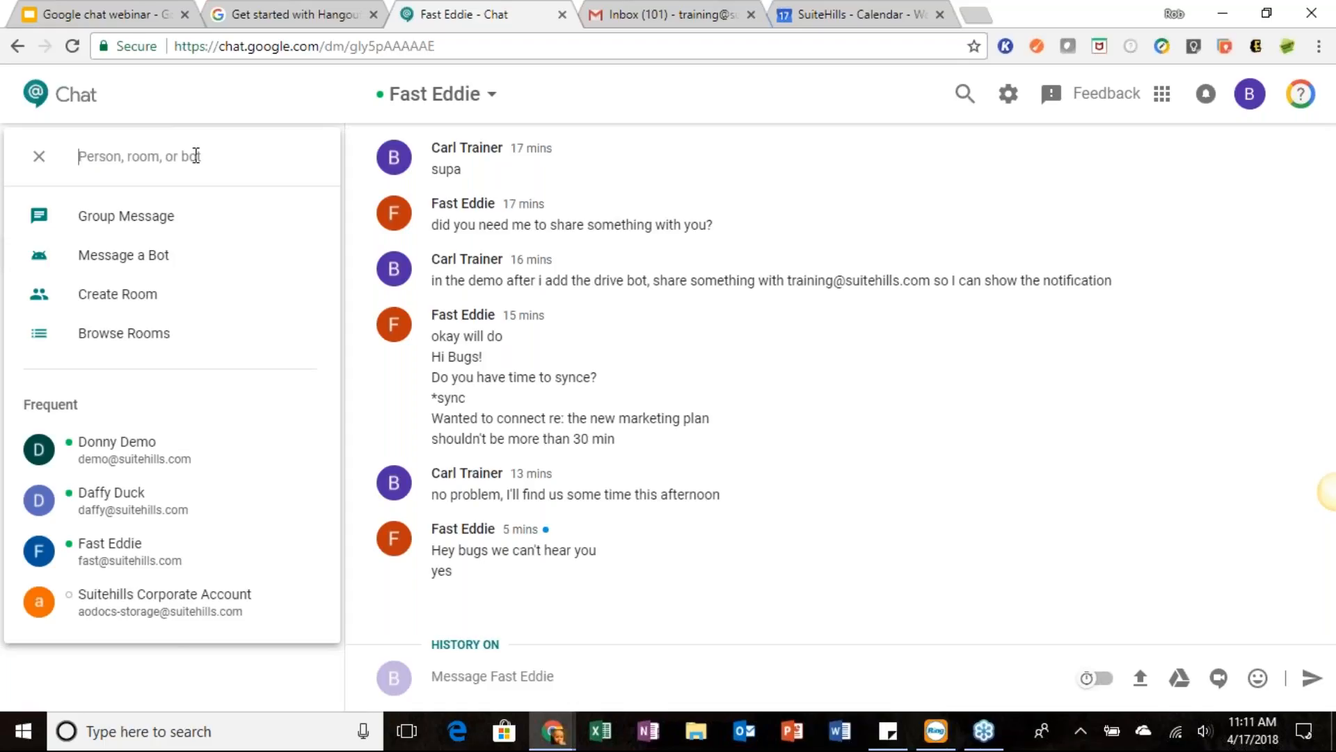
{"action": "type", "text": "fast"}
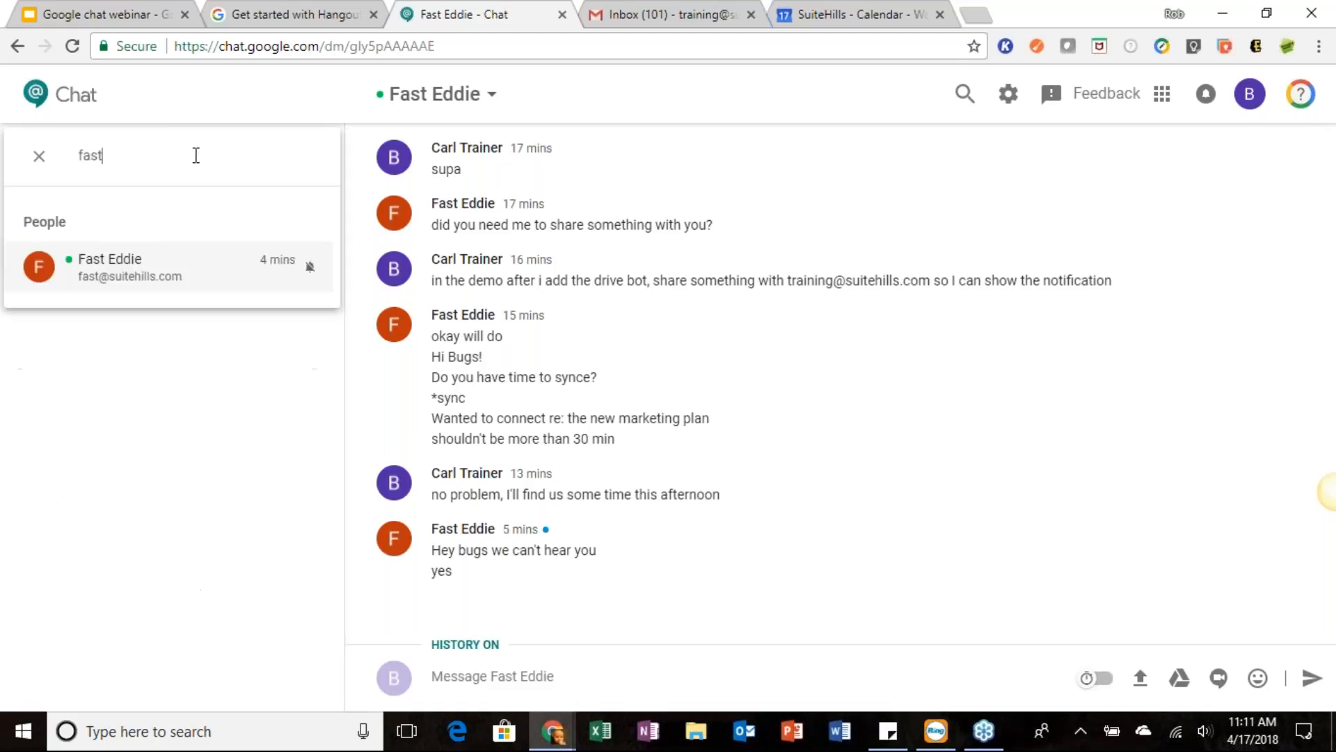
{"action": "left_click", "coordinate": [186, 277]}
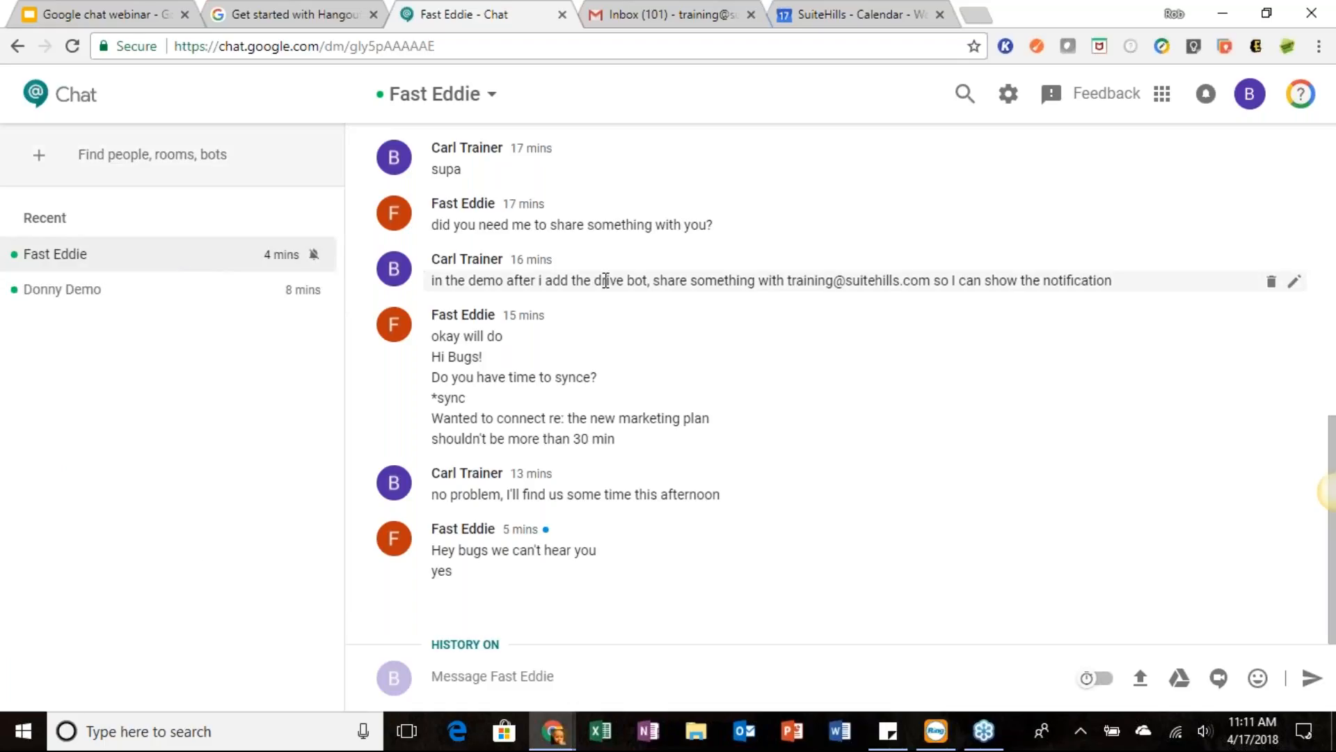
Start a group direct message with two co-workers found by name.
{"action": "left_click", "coordinate": [165, 164]}
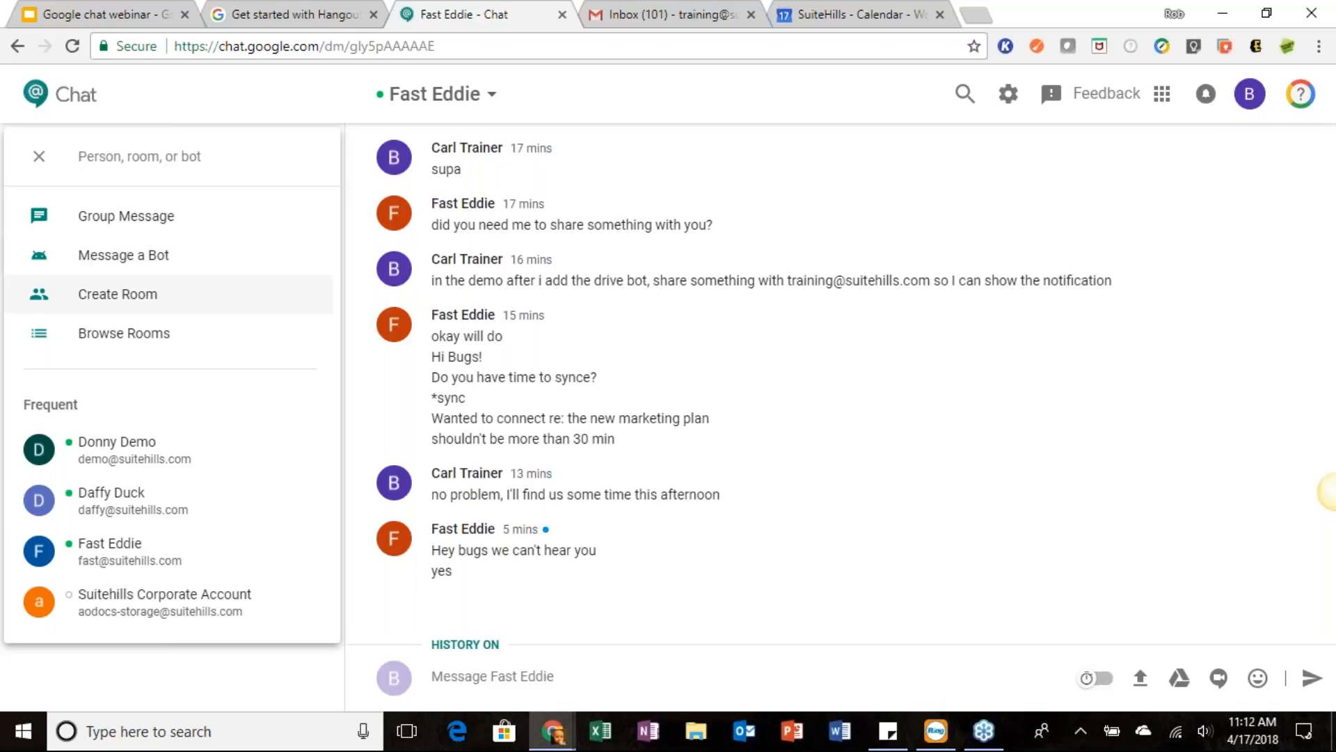
{"action": "left_click", "coordinate": [155, 231]}
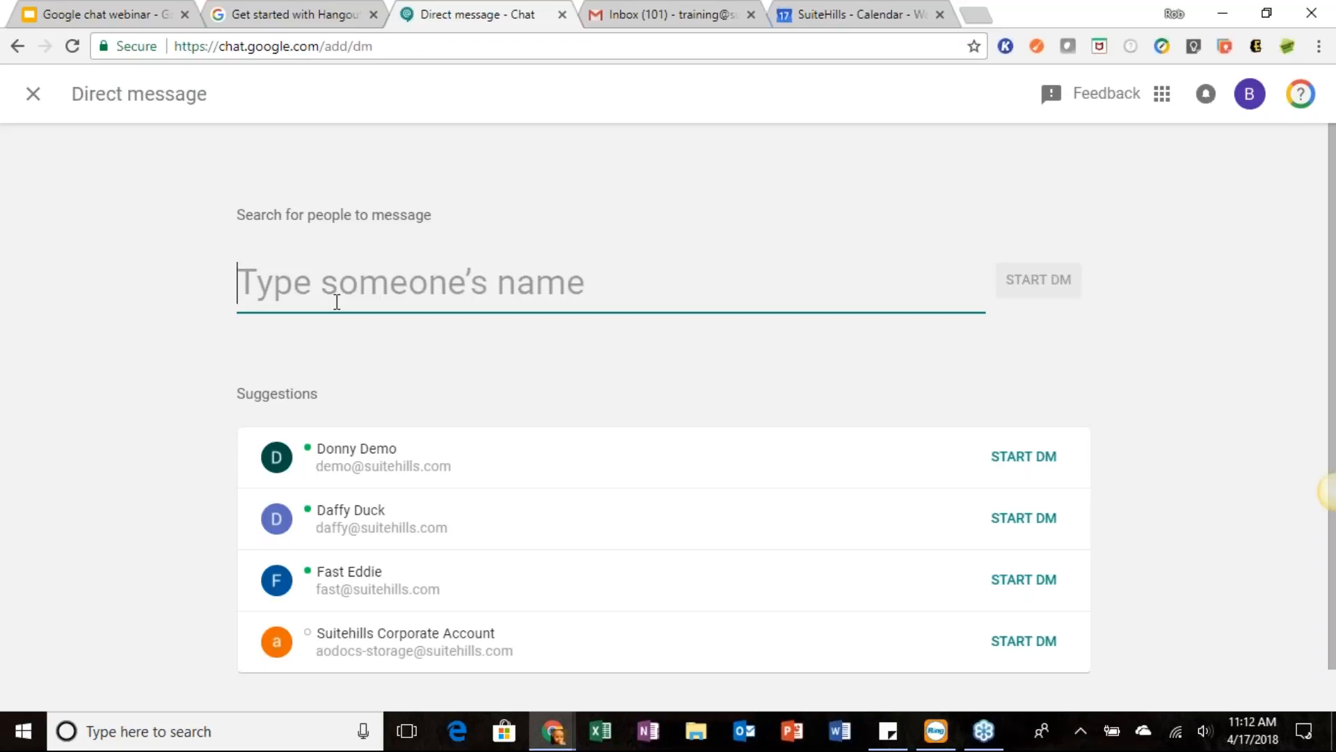
{"action": "type", "text": "do"}
{"action": "left_click", "coordinate": [446, 477]}
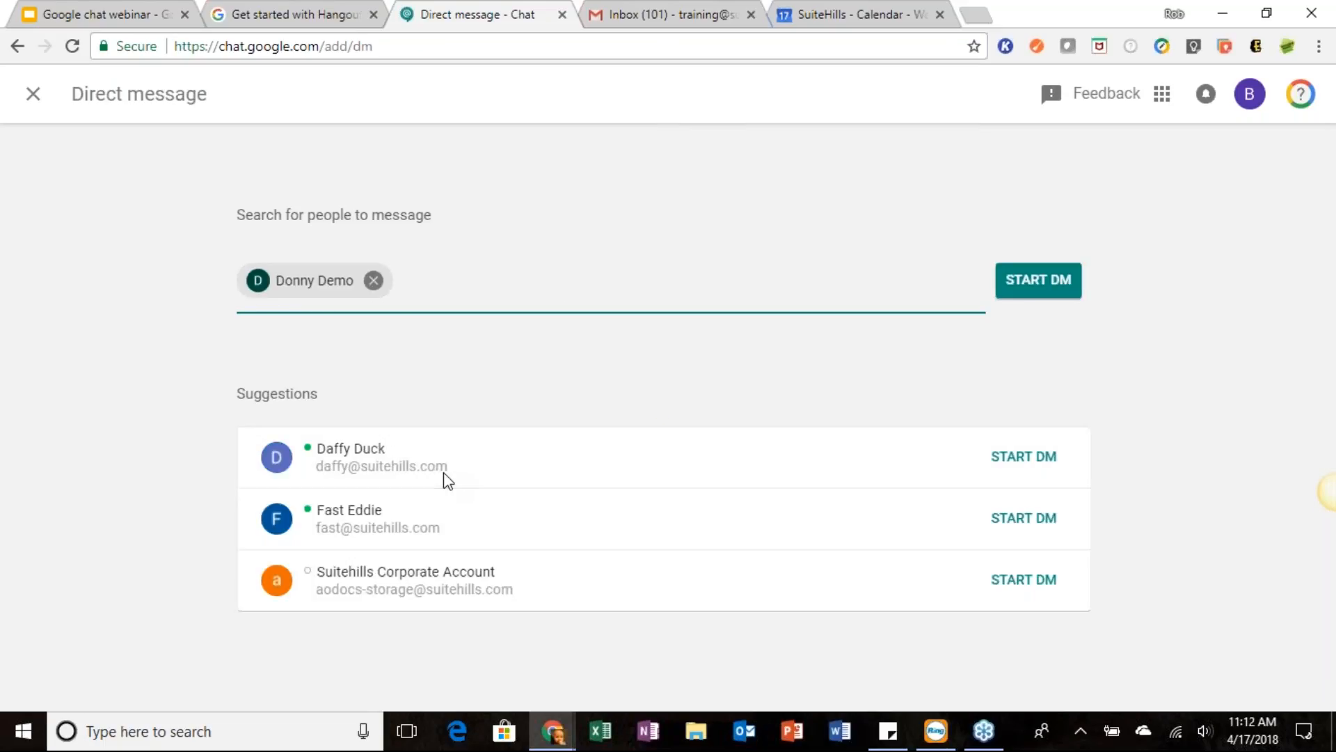
{"action": "type", "text": "fas"}
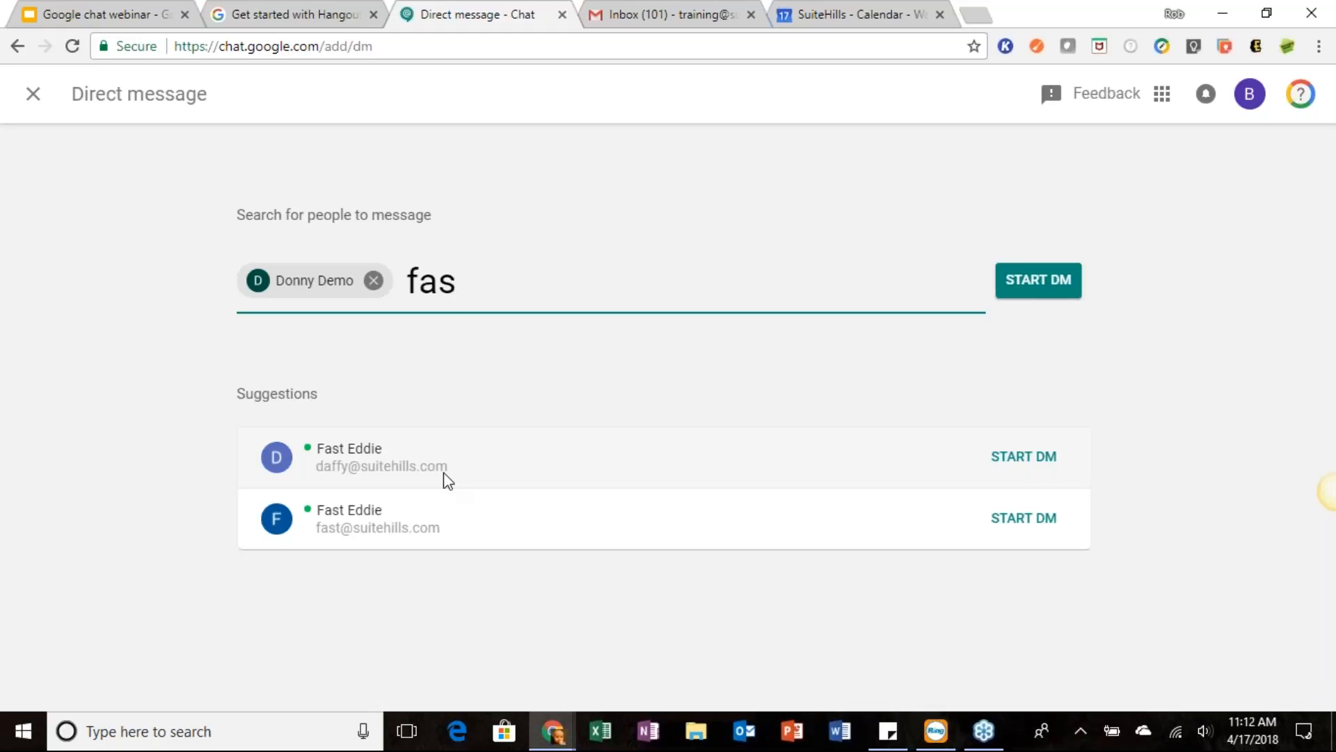
{"action": "left_click", "coordinate": [457, 521]}
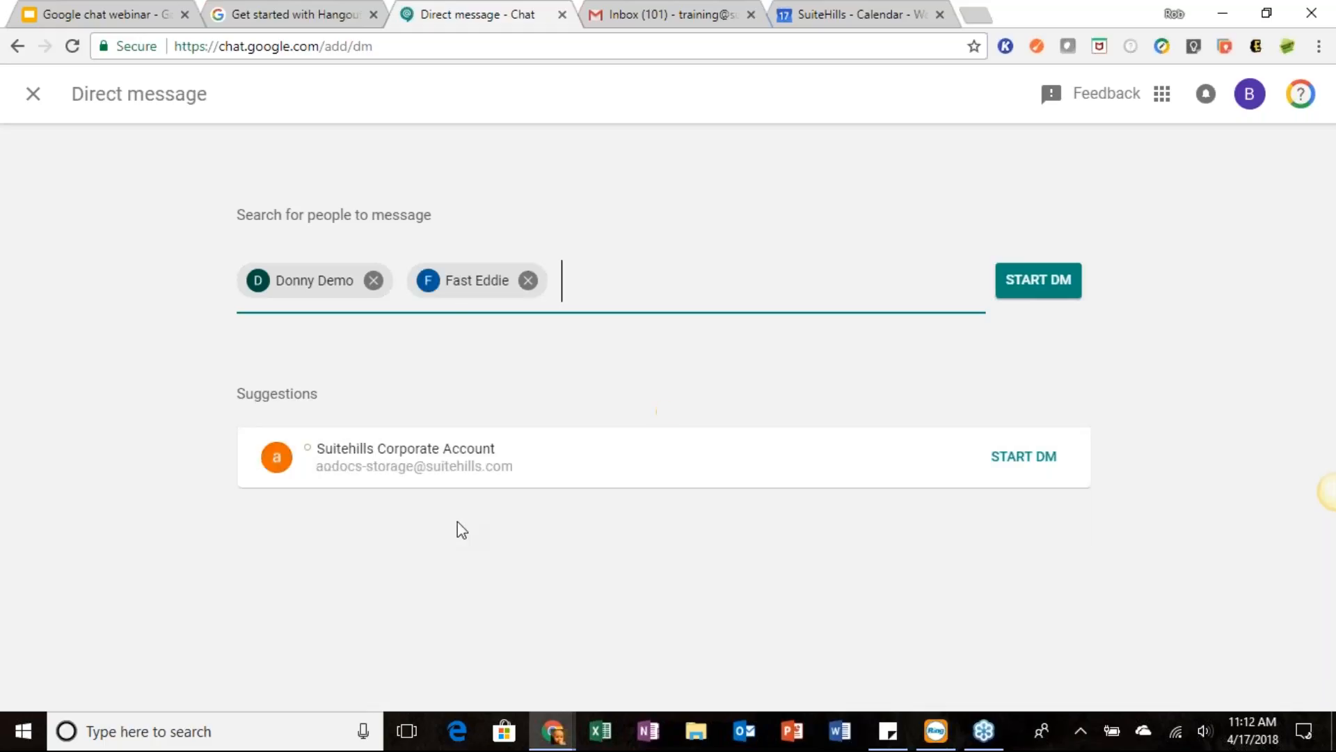
{"action": "left_click", "coordinate": [1061, 283]}
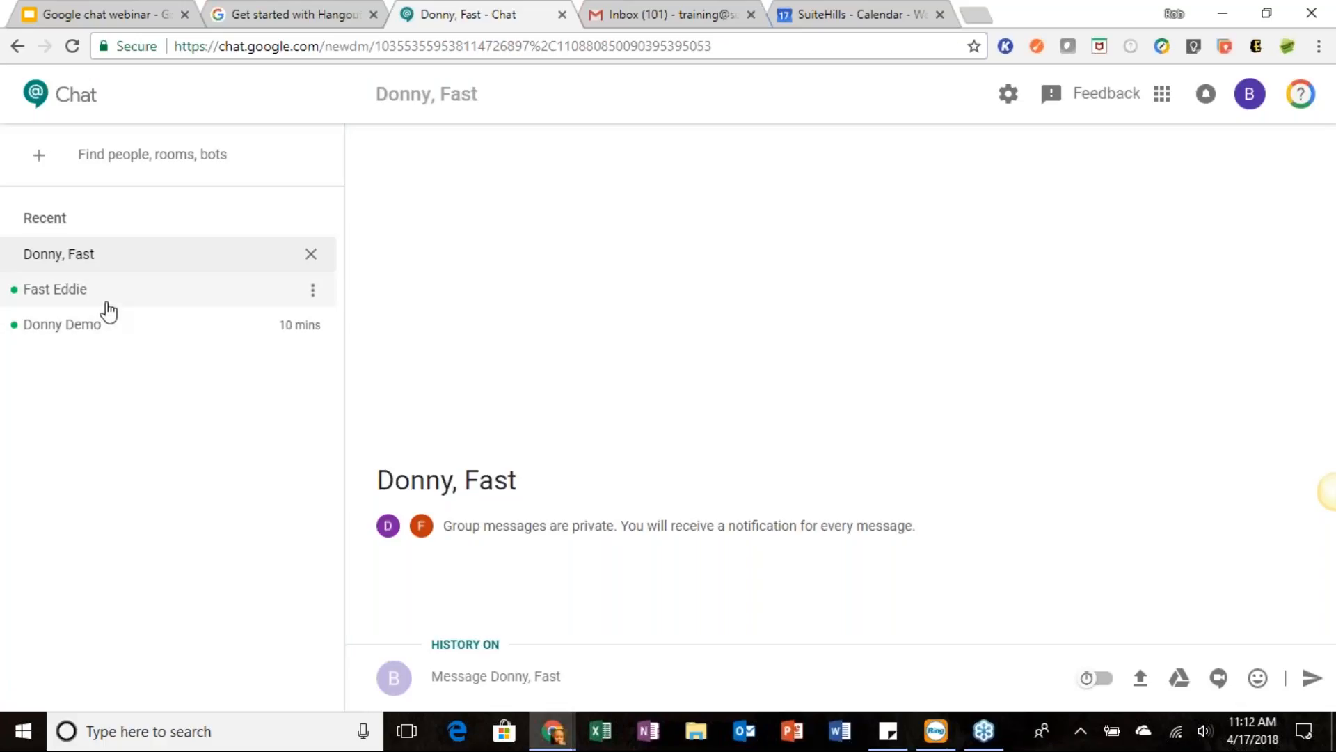
Search the bots for "dri" and open a direct message conversation with the Google Drive bot.
{"action": "left_click", "coordinate": [149, 163]}
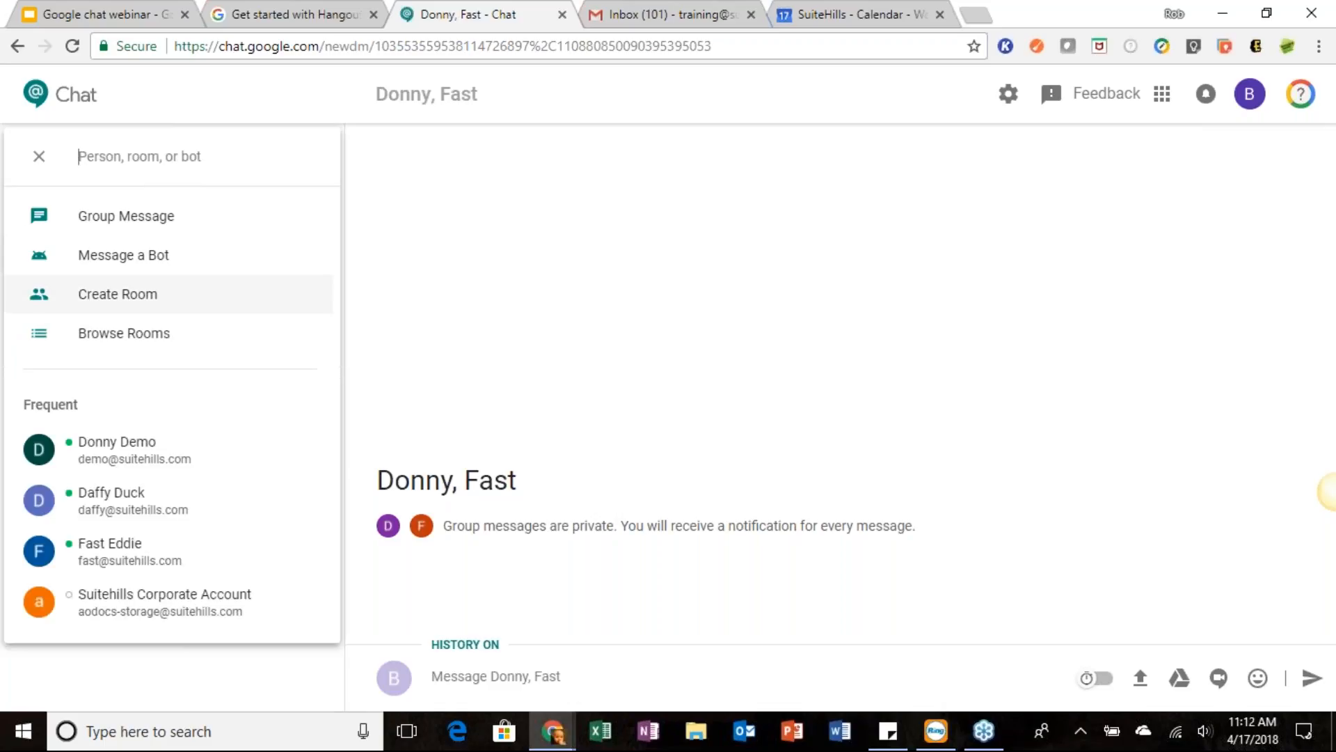
{"action": "left_click", "coordinate": [136, 265]}
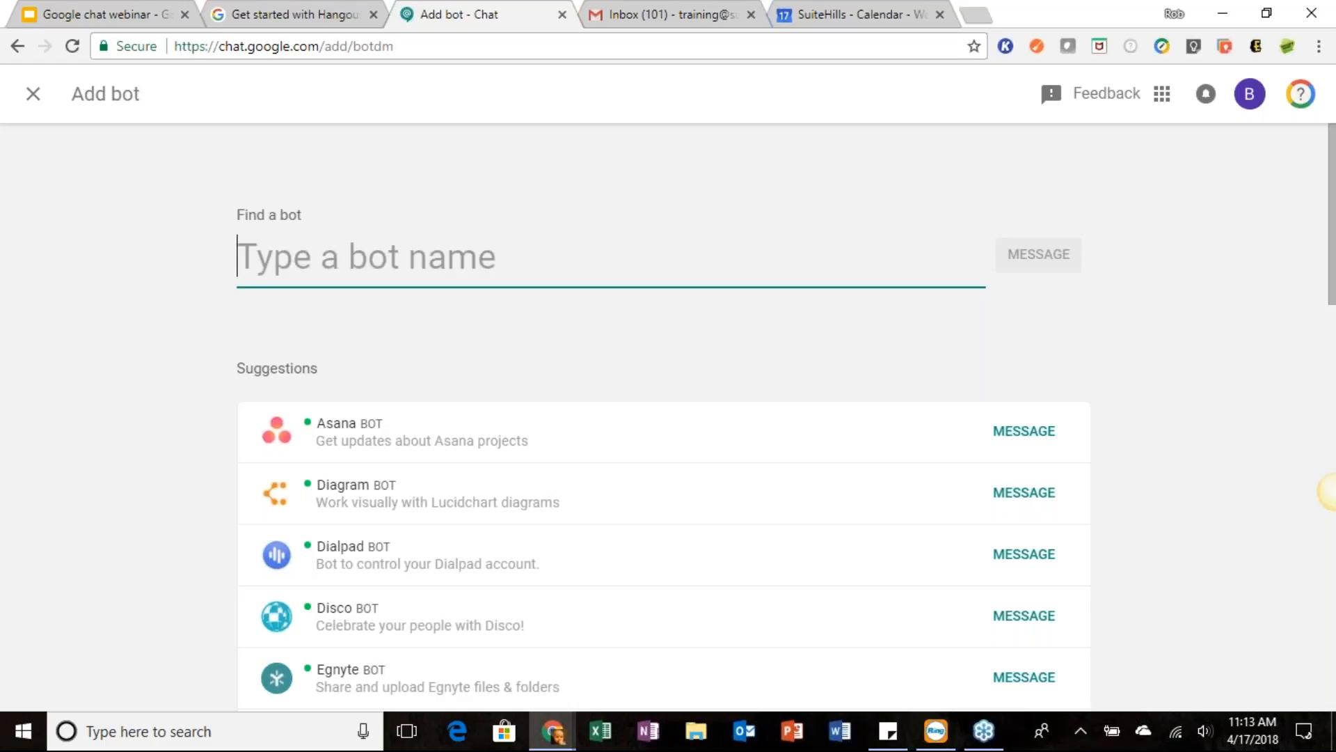
{"action": "type", "text": "dri"}
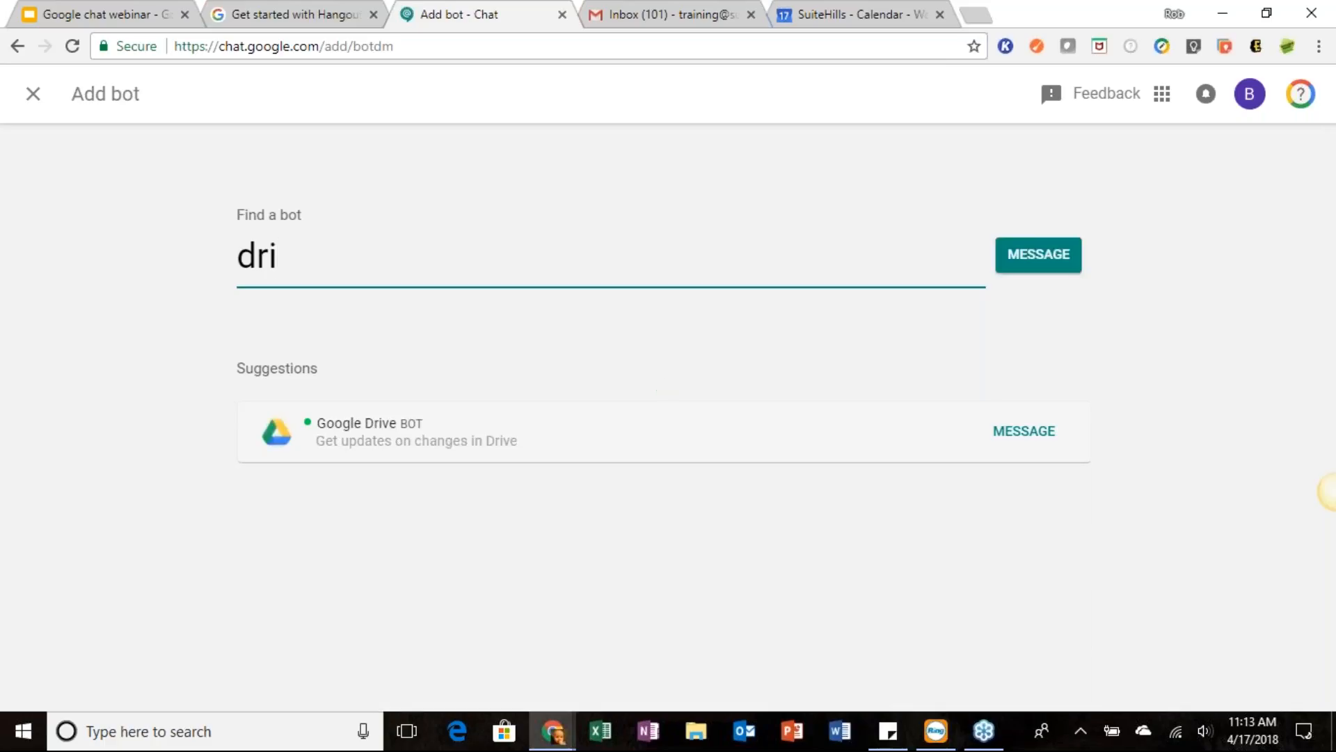
{"action": "left_click", "coordinate": [417, 426]}
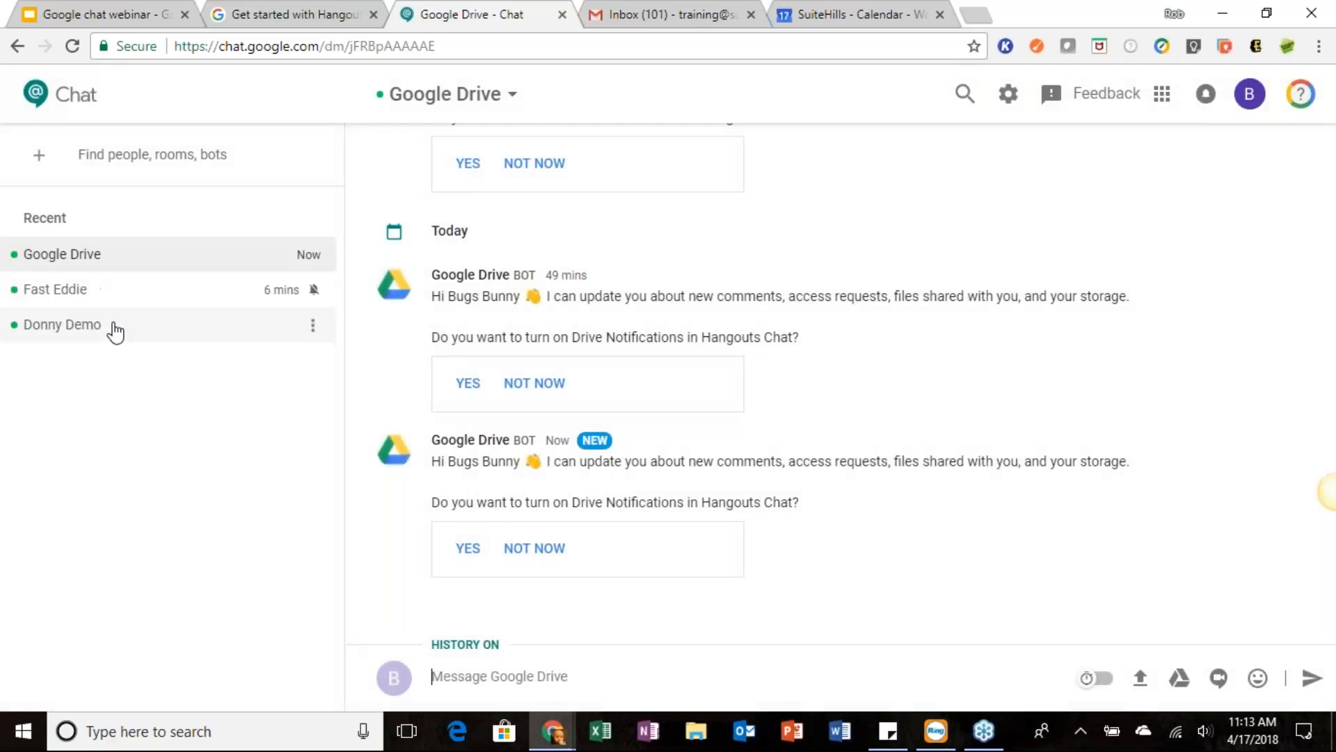
{"action": "left_click", "coordinate": [187, 332]}
{"action": "left_click", "coordinate": [166, 259]}
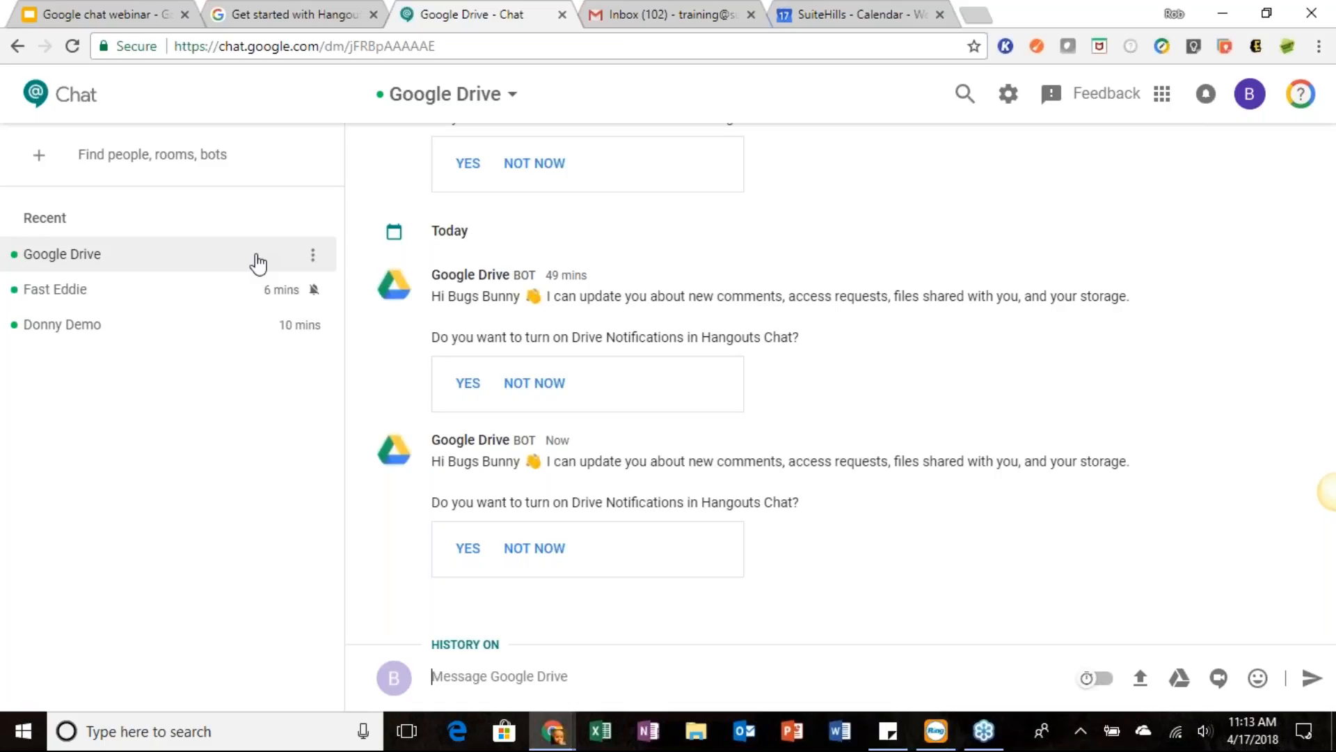
Search the bots for "me" and open a direct message conversation with the Meet bot.
{"action": "left_click", "coordinate": [166, 162]}
{"action": "type", "text": "me"}
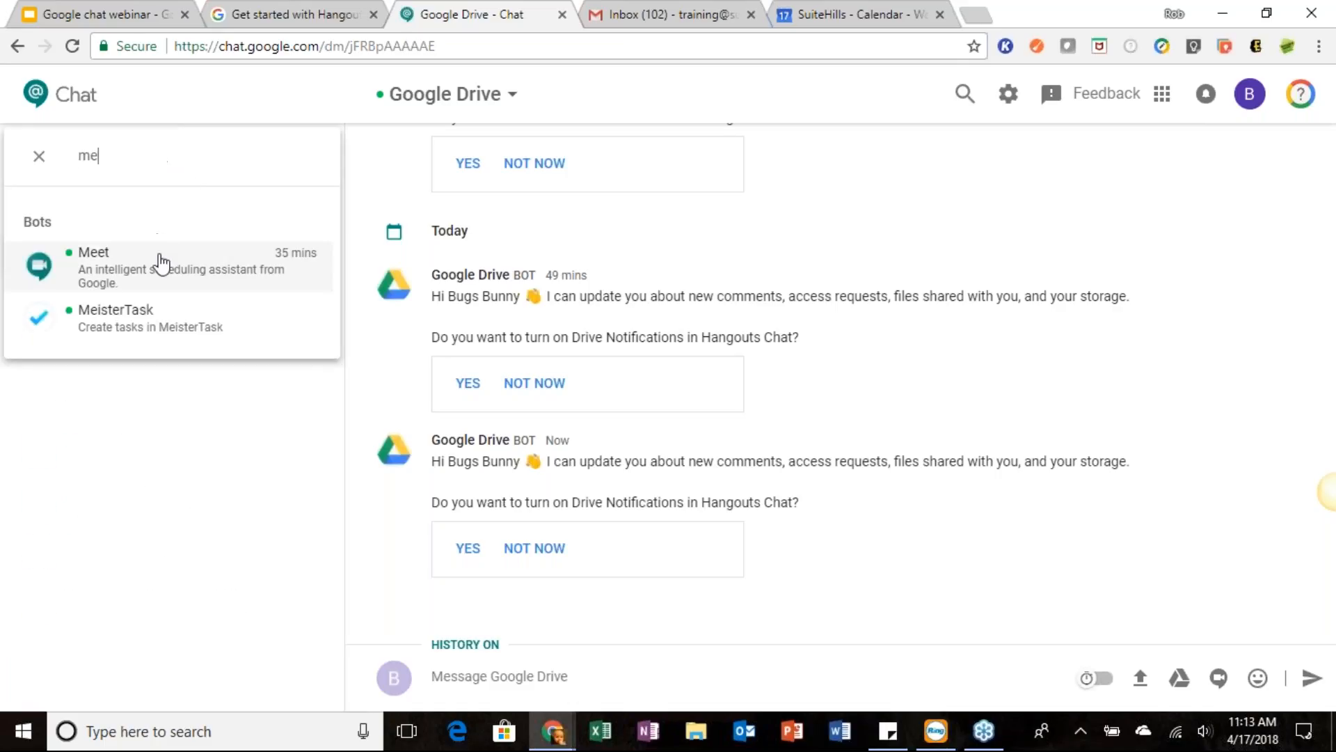
{"action": "left_click", "coordinate": [159, 262]}
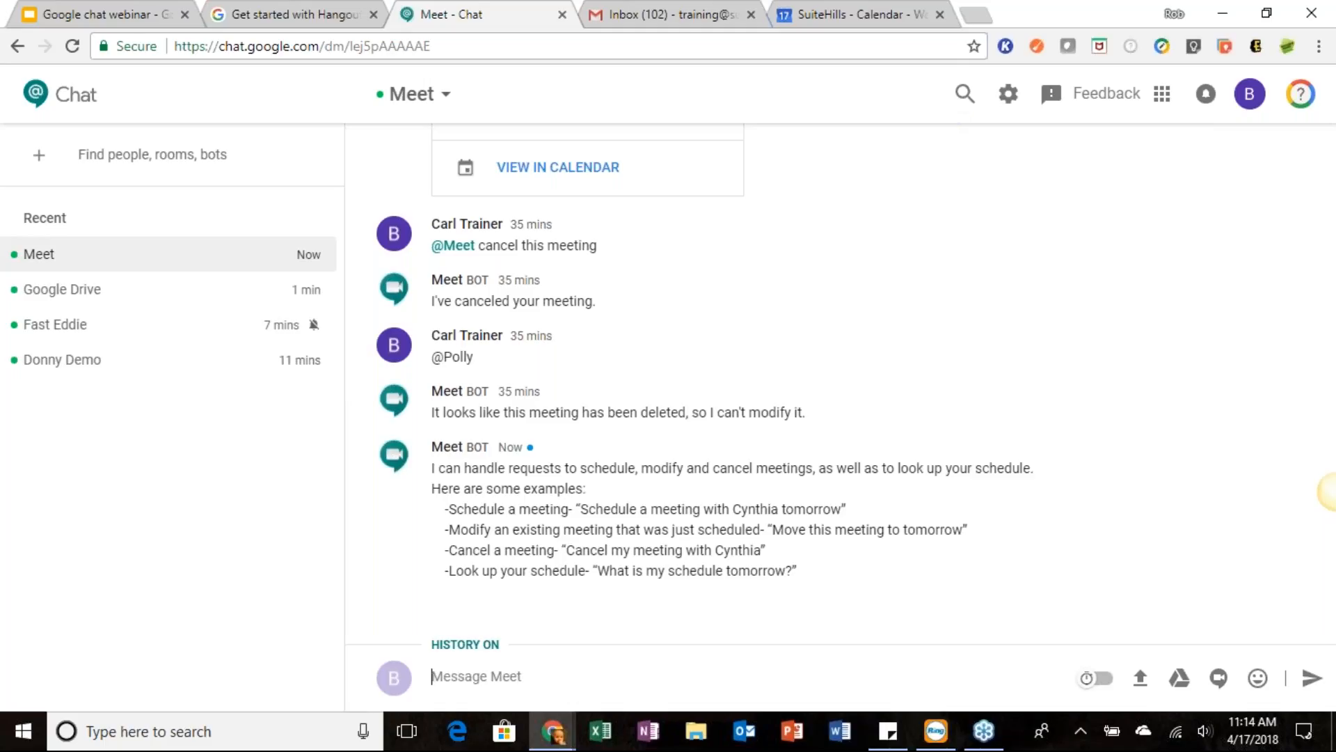
Review the notification settings for Web and Desktop, Mobile and Email, and close them with the existing choices.
{"action": "left_click", "coordinate": [1008, 116]}
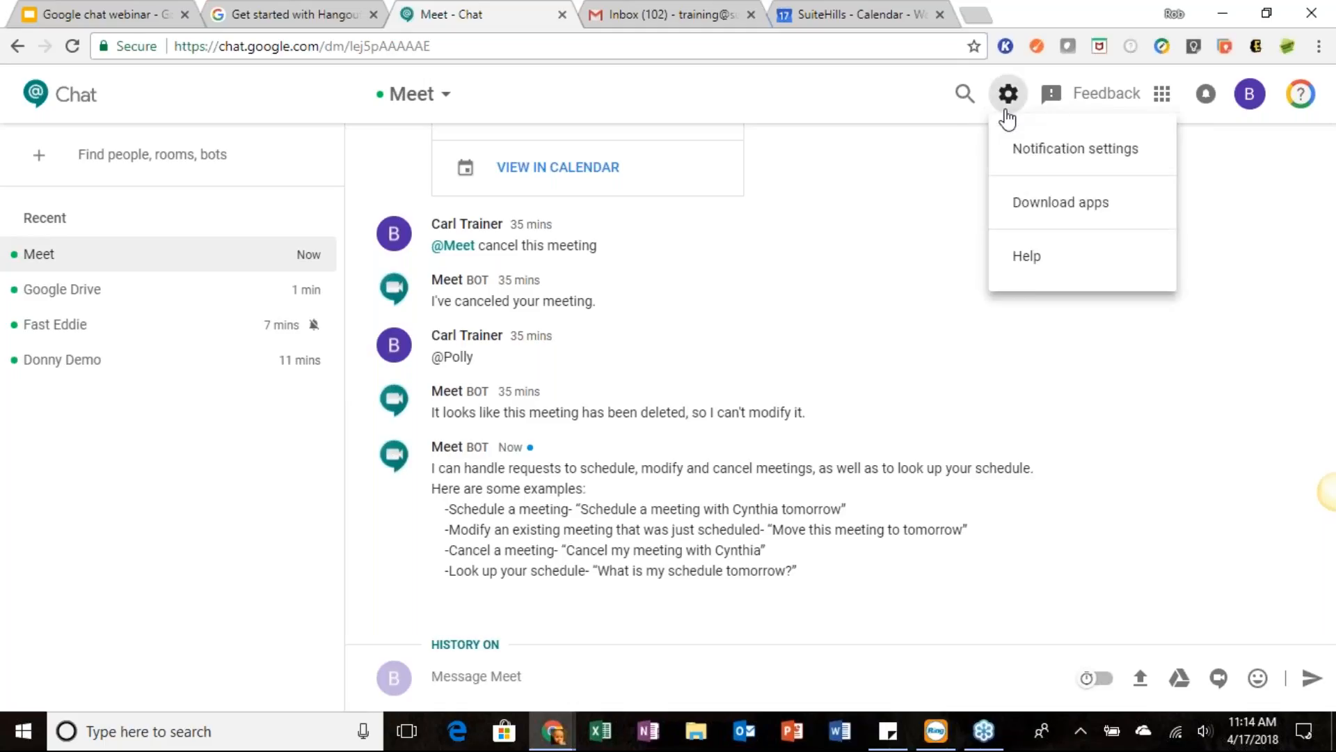
{"action": "left_click", "coordinate": [1042, 155]}
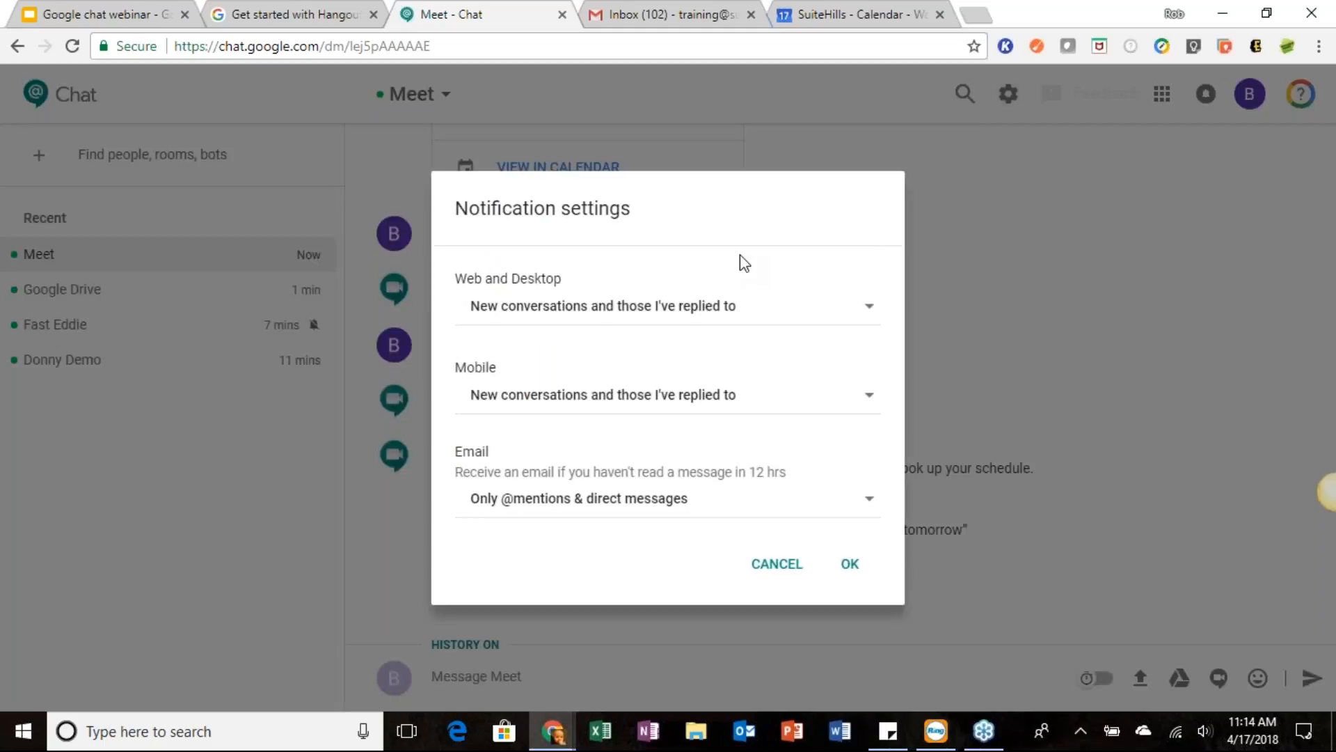
{"action": "left_click", "coordinate": [871, 311]}
{"action": "left_click", "coordinate": [871, 310]}
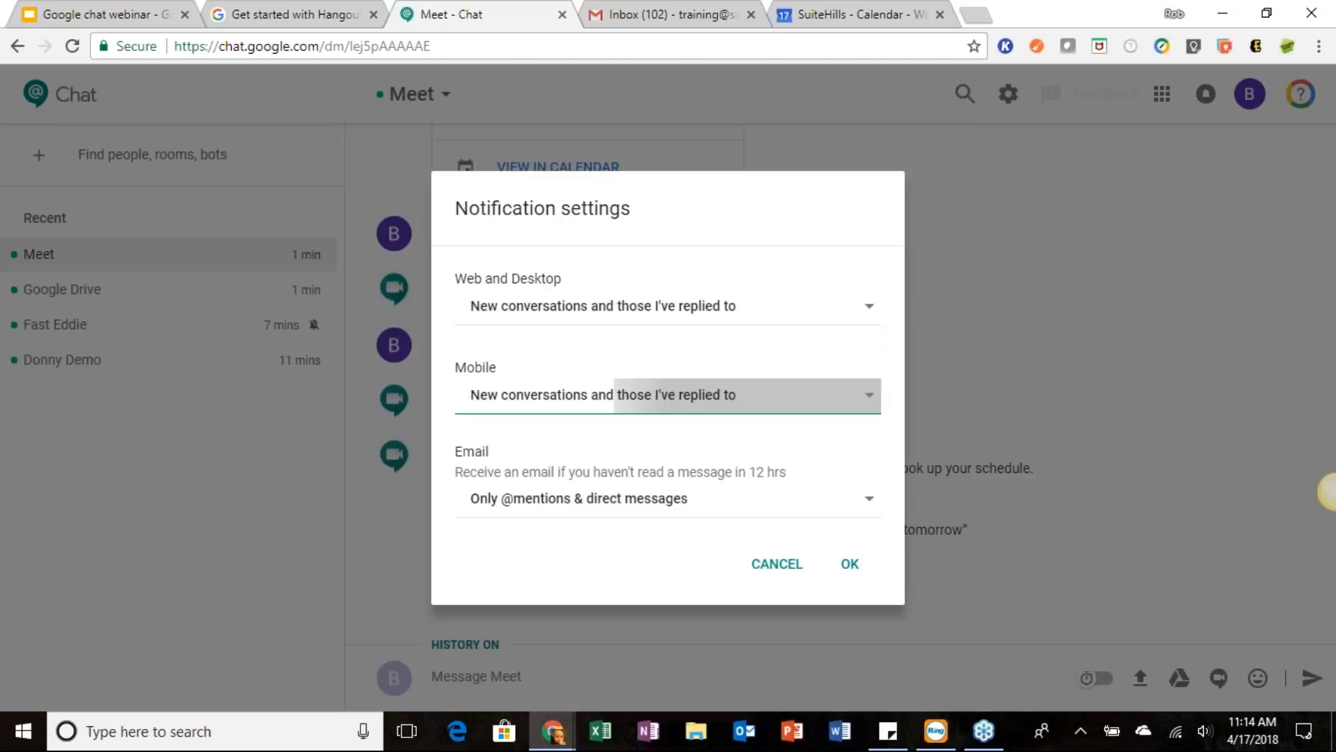
{"action": "left_click", "coordinate": [869, 395]}
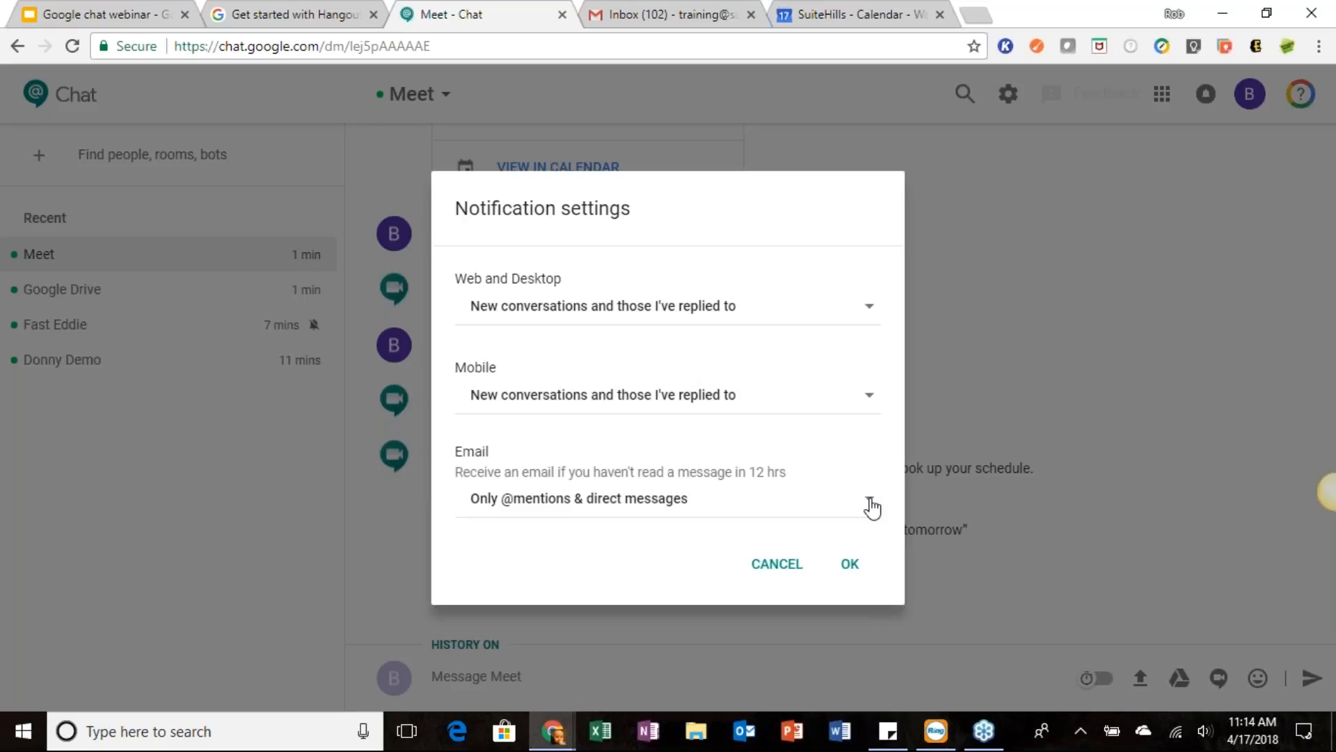
{"action": "left_click", "coordinate": [871, 503]}
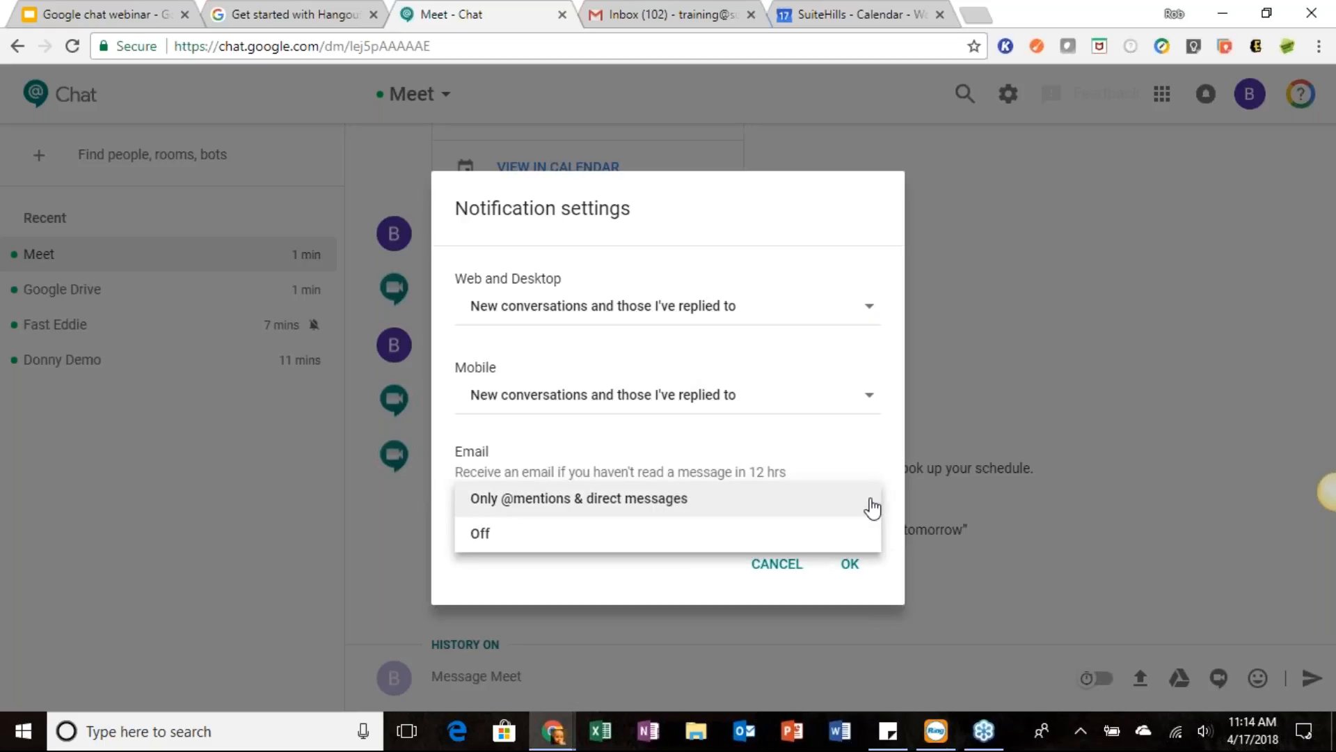
{"action": "left_click", "coordinate": [872, 507]}
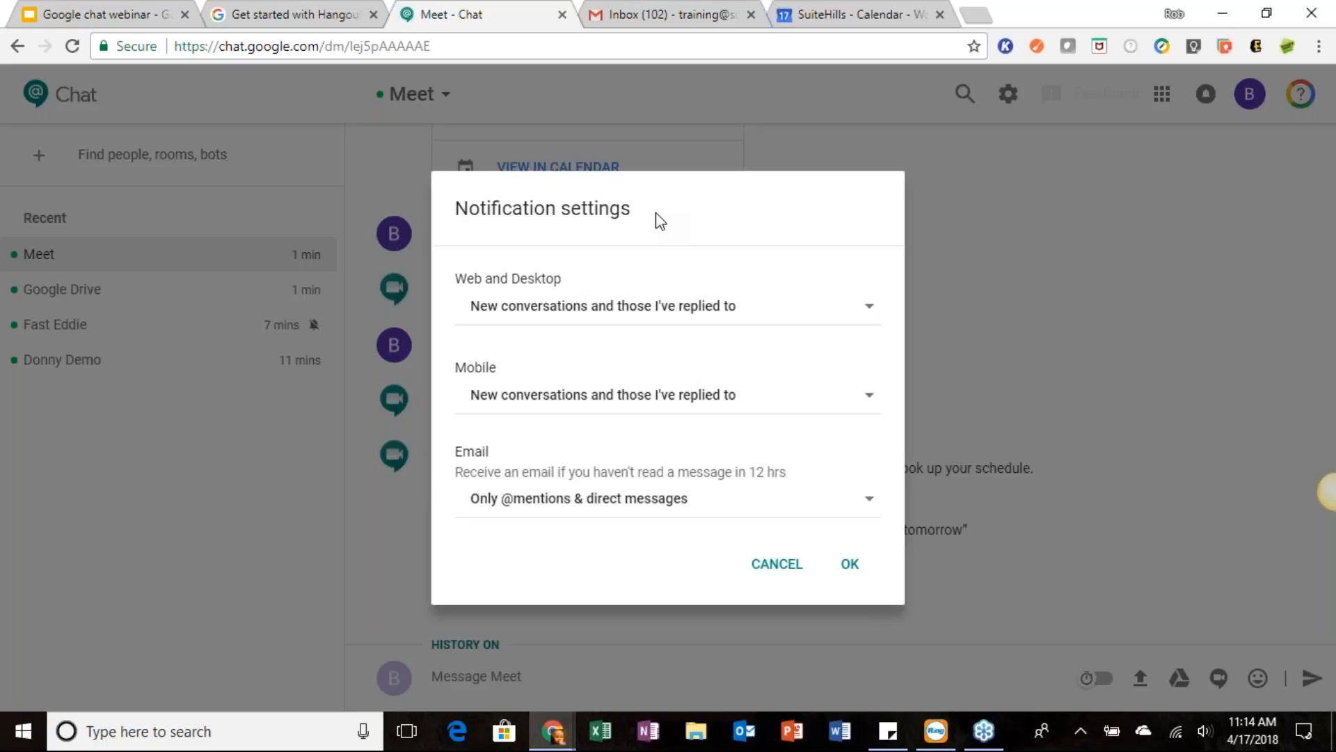
{"action": "left_click", "coordinate": [849, 565]}
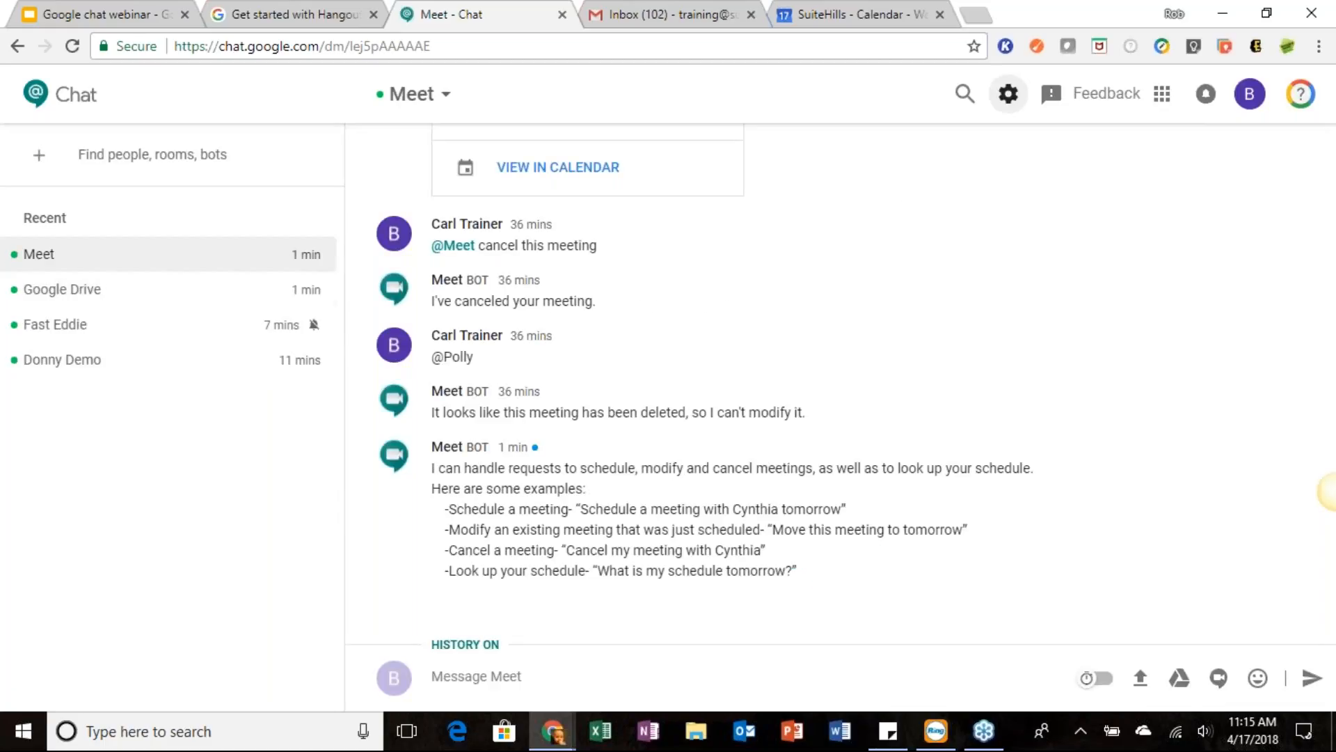
Turn on notifications for the muted co-worker conversation in the Recent list.
{"action": "mouse_move", "coordinate": [313, 320]}
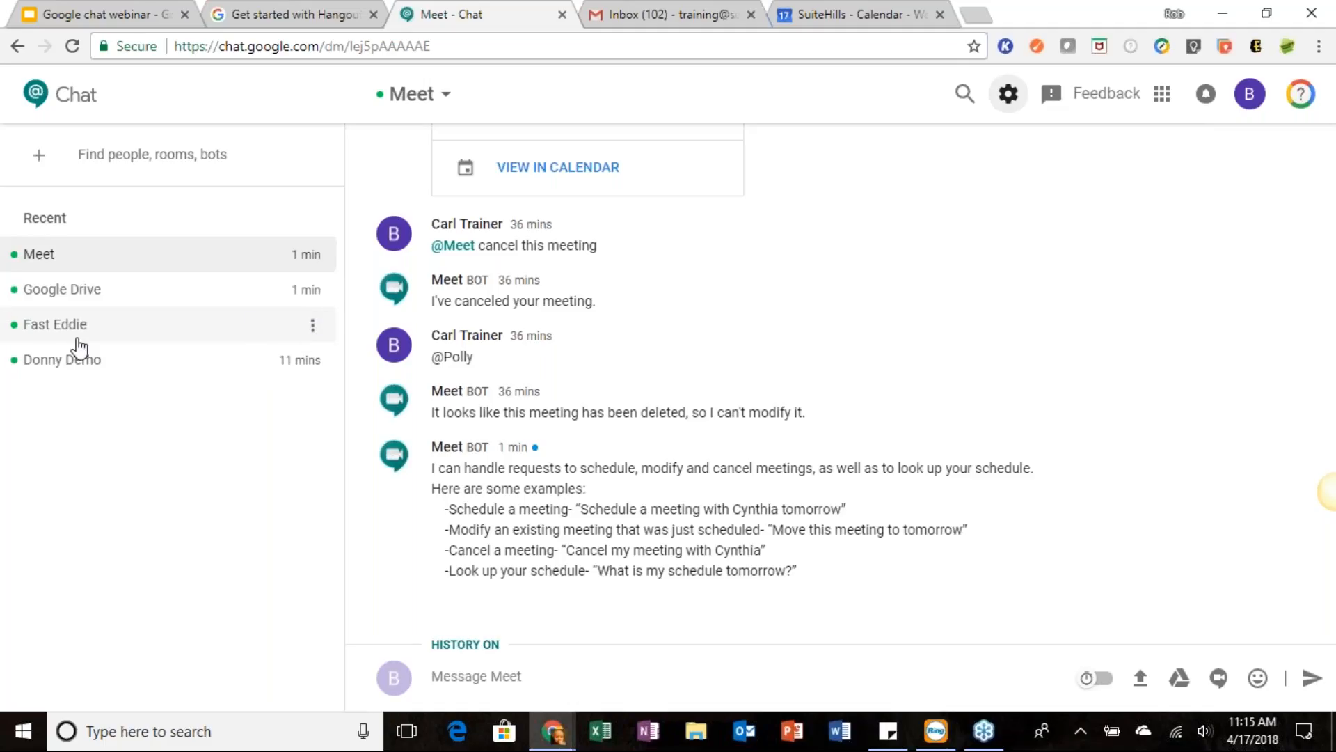
{"action": "left_click", "coordinate": [315, 331]}
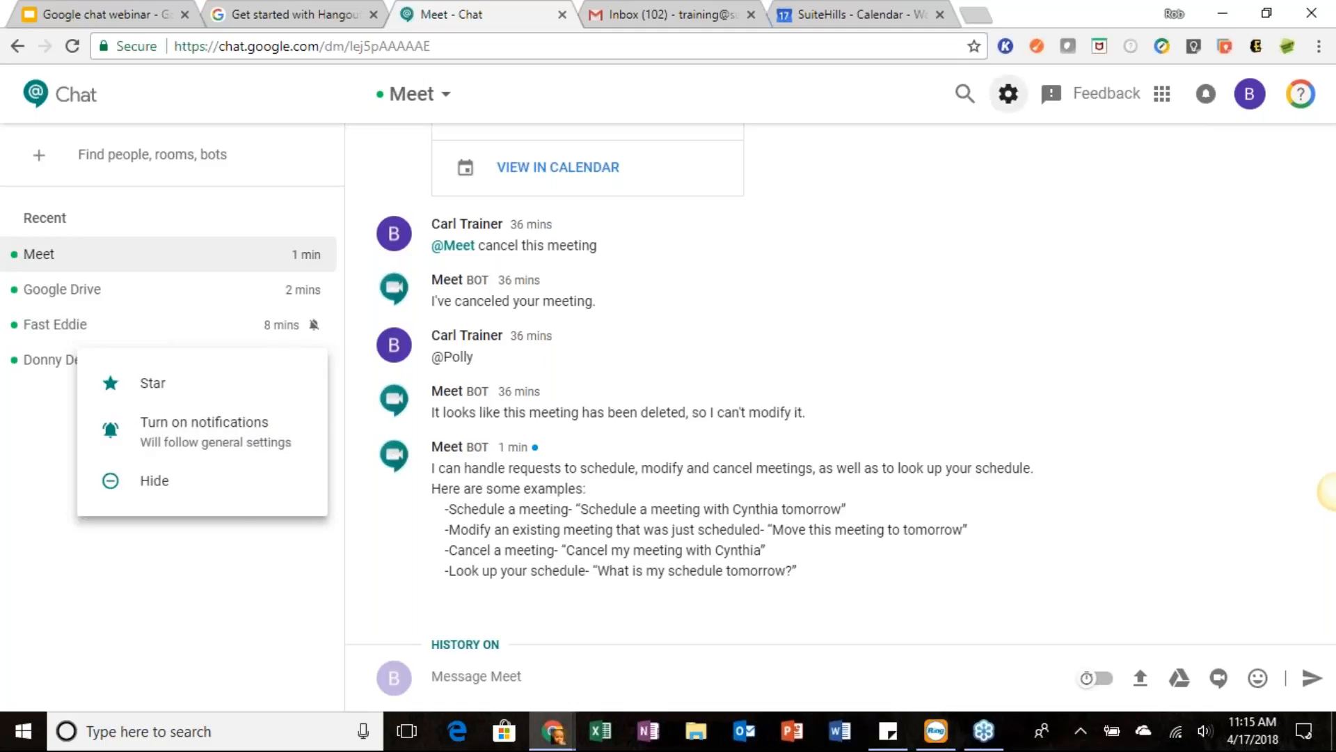
{"action": "left_click", "coordinate": [230, 445]}
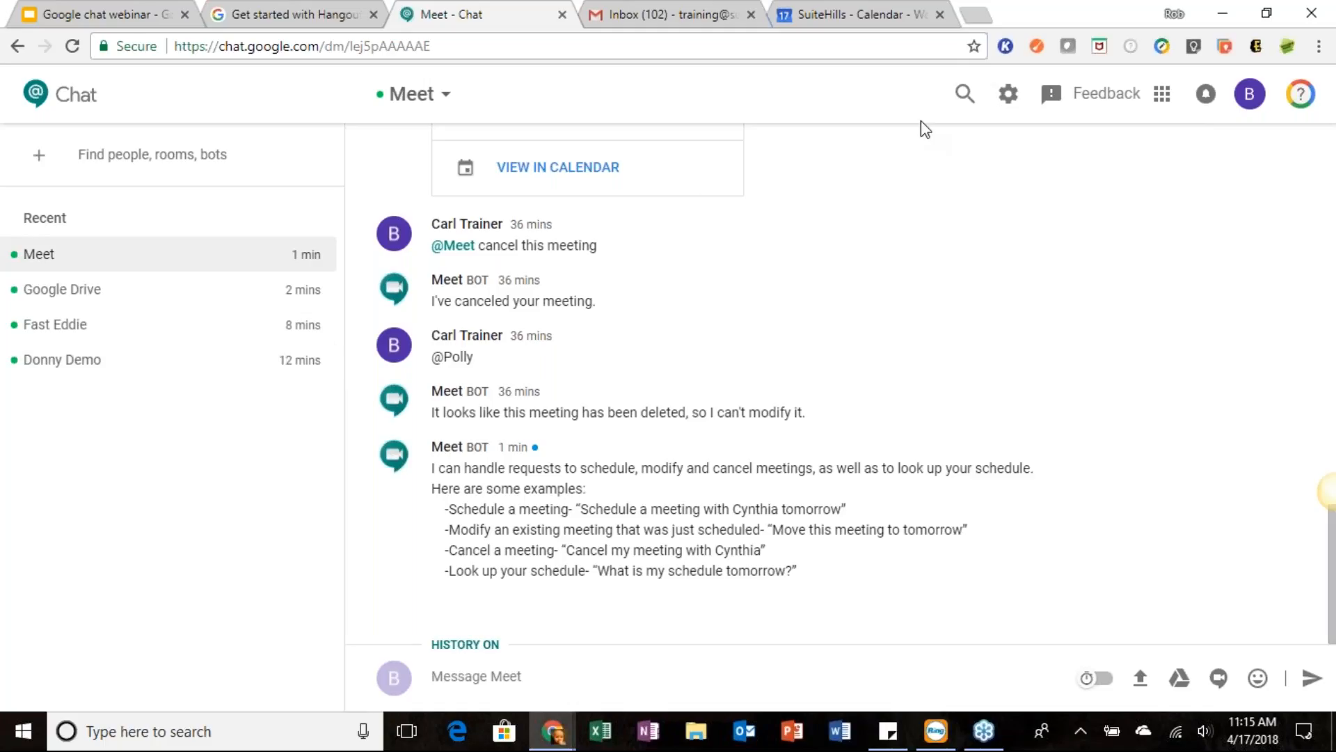
View the options of the same co-worker conversation again and dismiss them without choosing any.
{"action": "mouse_move", "coordinate": [302, 326]}
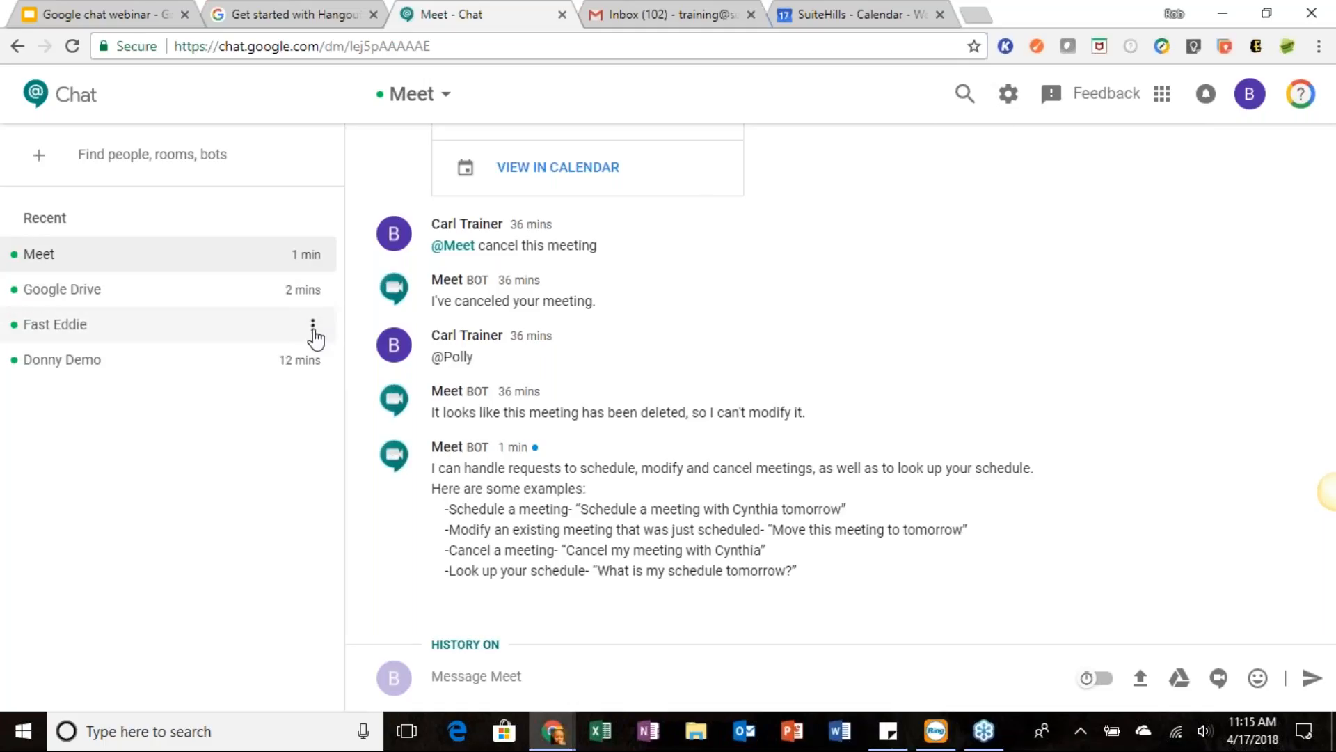
{"action": "left_click", "coordinate": [313, 327]}
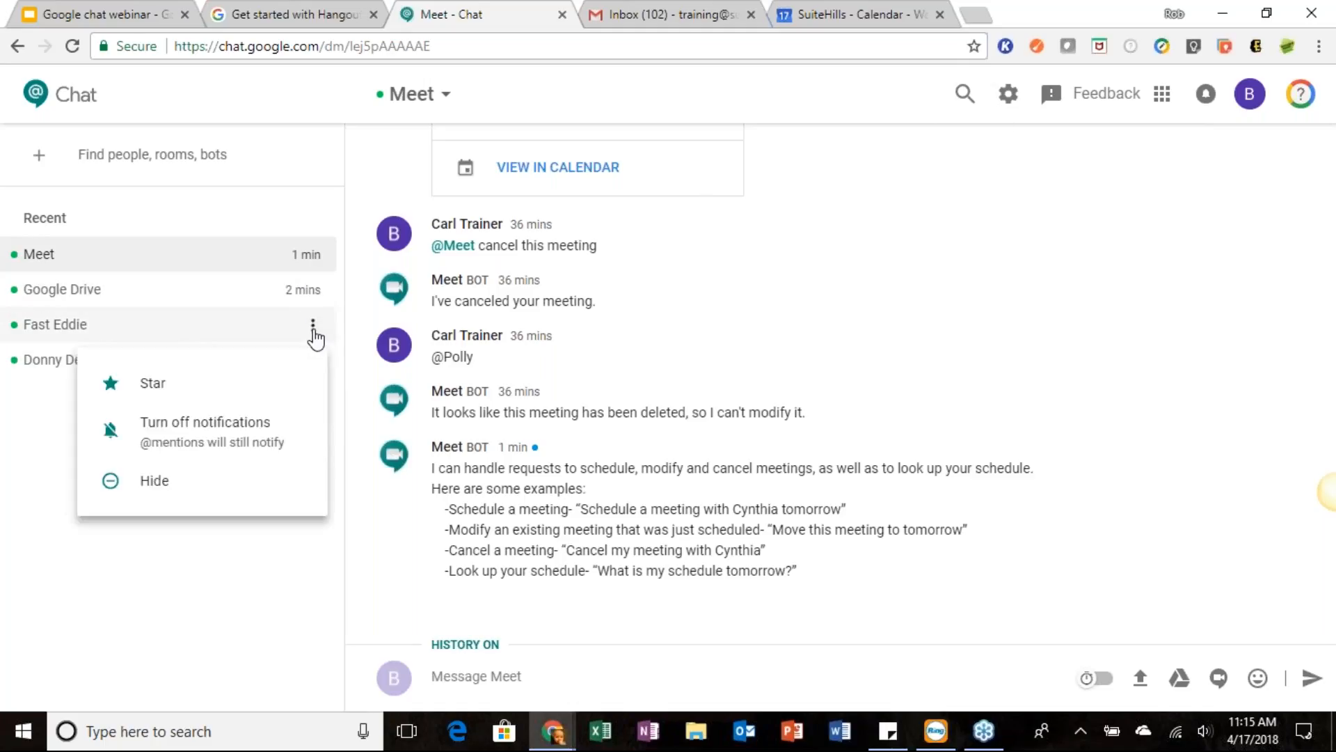
{"action": "left_click", "coordinate": [368, 361]}
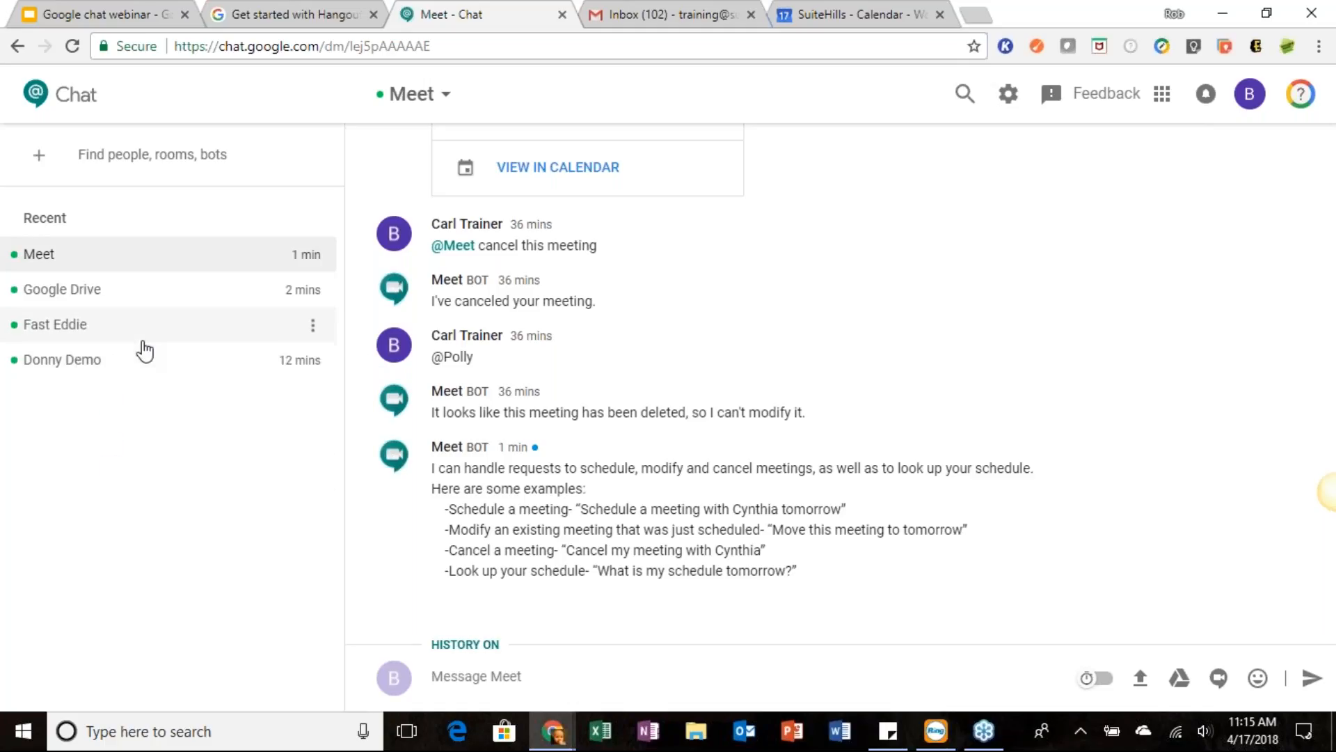
Star the co-worker conversation listed between Google Drive and the last recent conversation.
{"action": "left_click", "coordinate": [313, 327]}
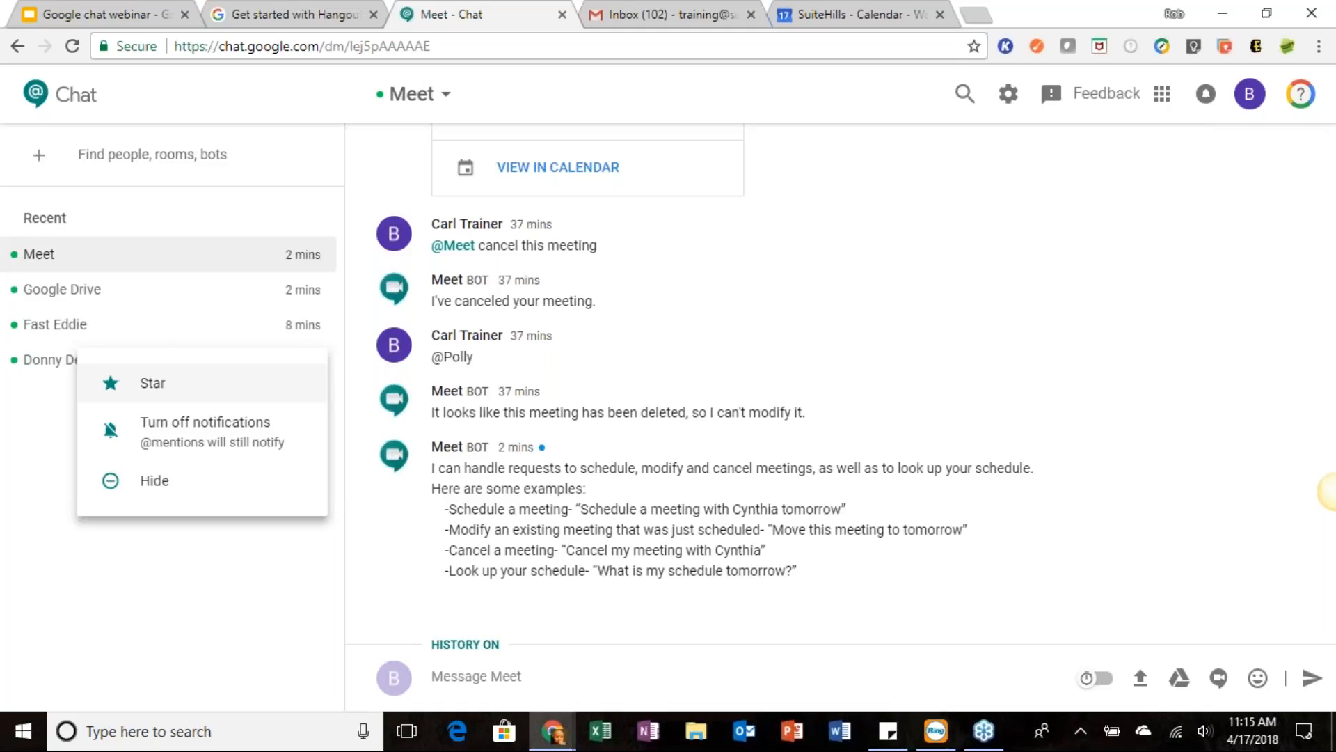
{"action": "key", "text": "ctrl+minus"}
{"action": "key", "text": "ctrl+minus"}
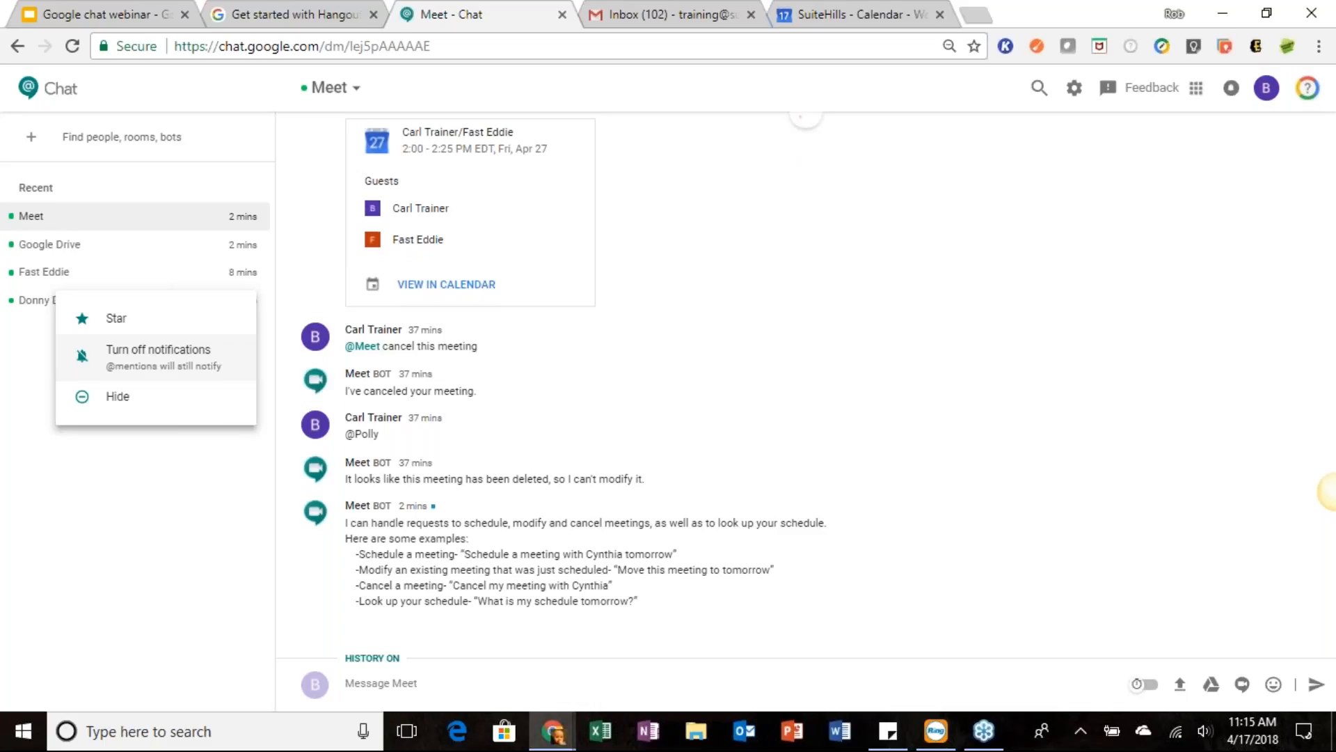
{"action": "left_click", "coordinate": [949, 46]}
{"action": "left_click", "coordinate": [933, 80]}
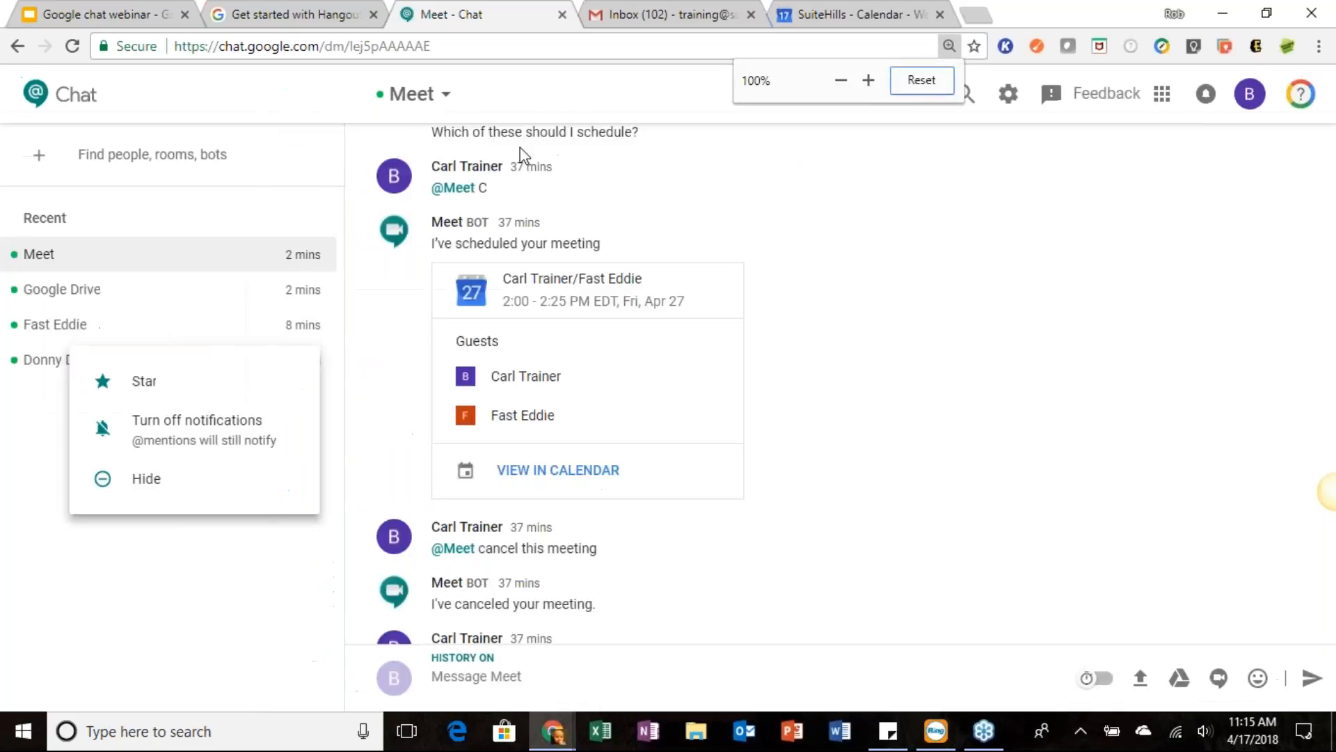
{"action": "left_click", "coordinate": [144, 382]}
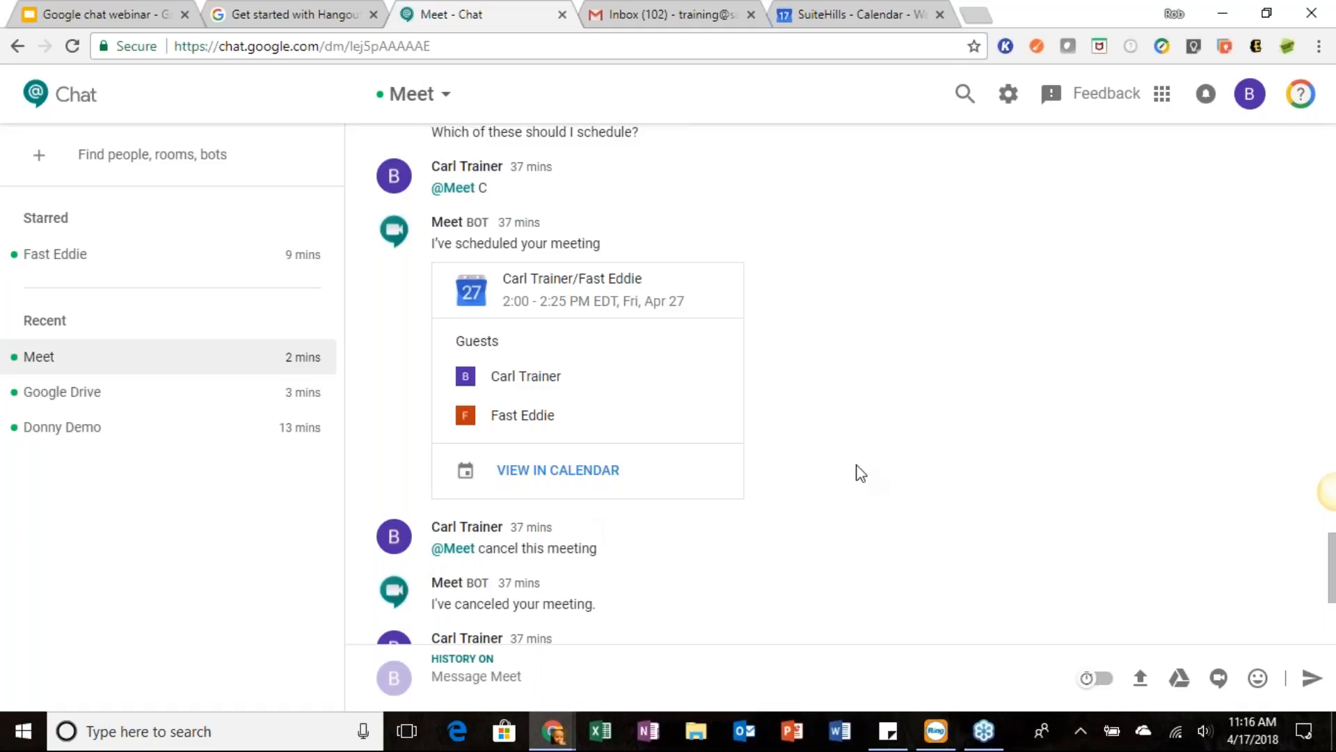
Switch message history off and back on in the Meet bot conversation.
{"action": "scroll", "coordinate": [860, 473], "scroll_direction": "down", "scroll_amount": 2}
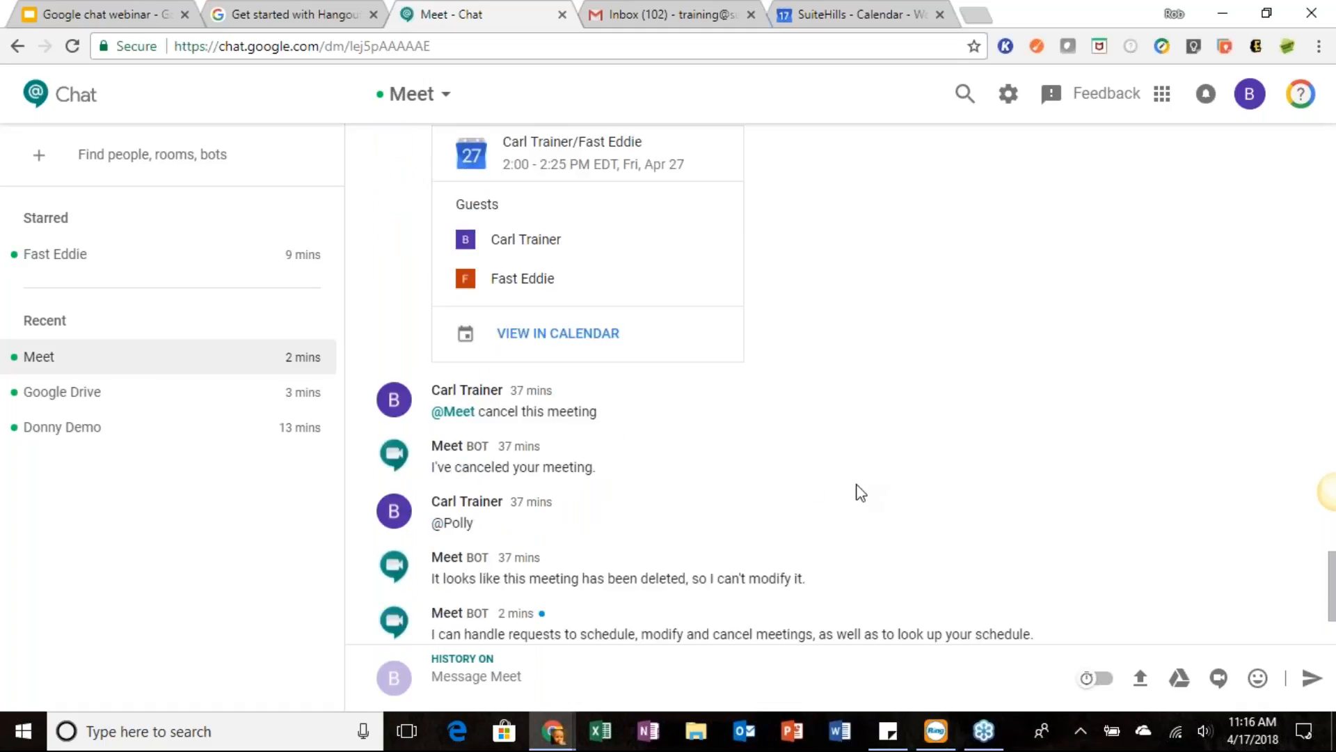
{"action": "left_click", "coordinate": [1102, 683]}
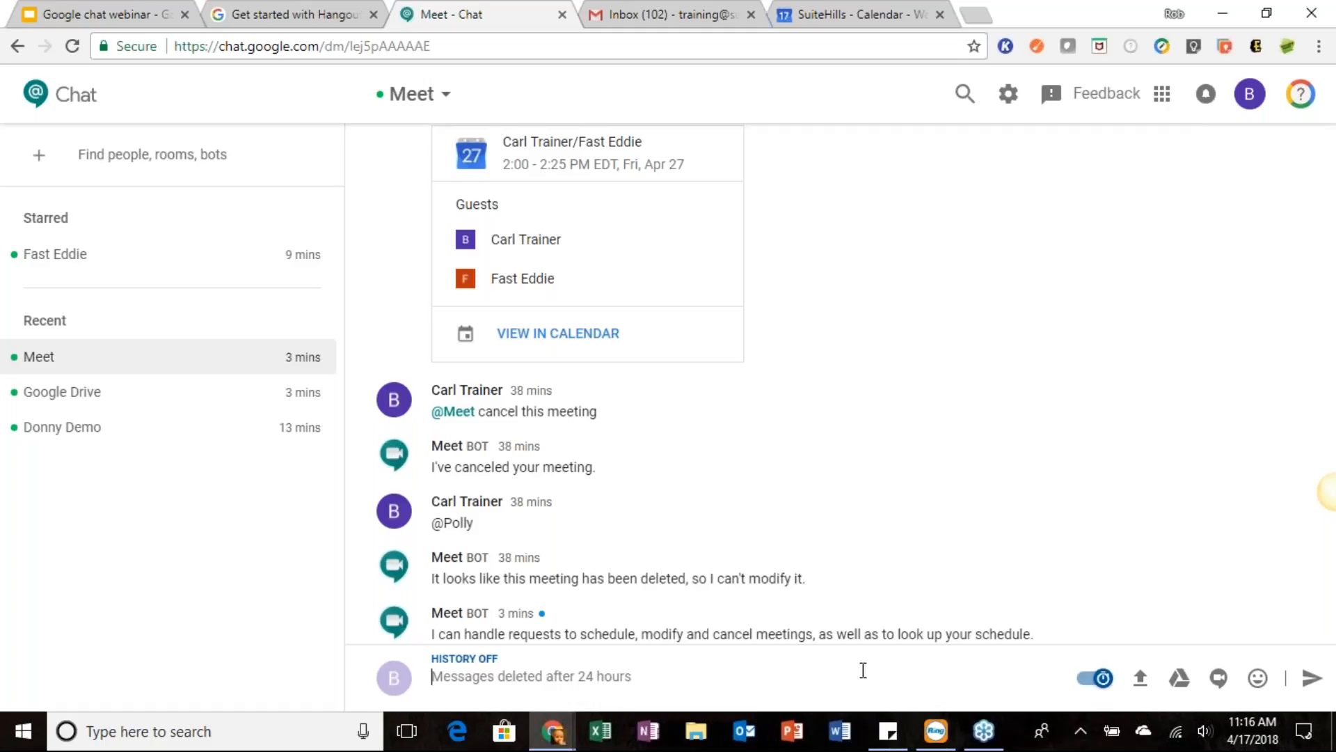
{"action": "left_click", "coordinate": [1095, 678]}
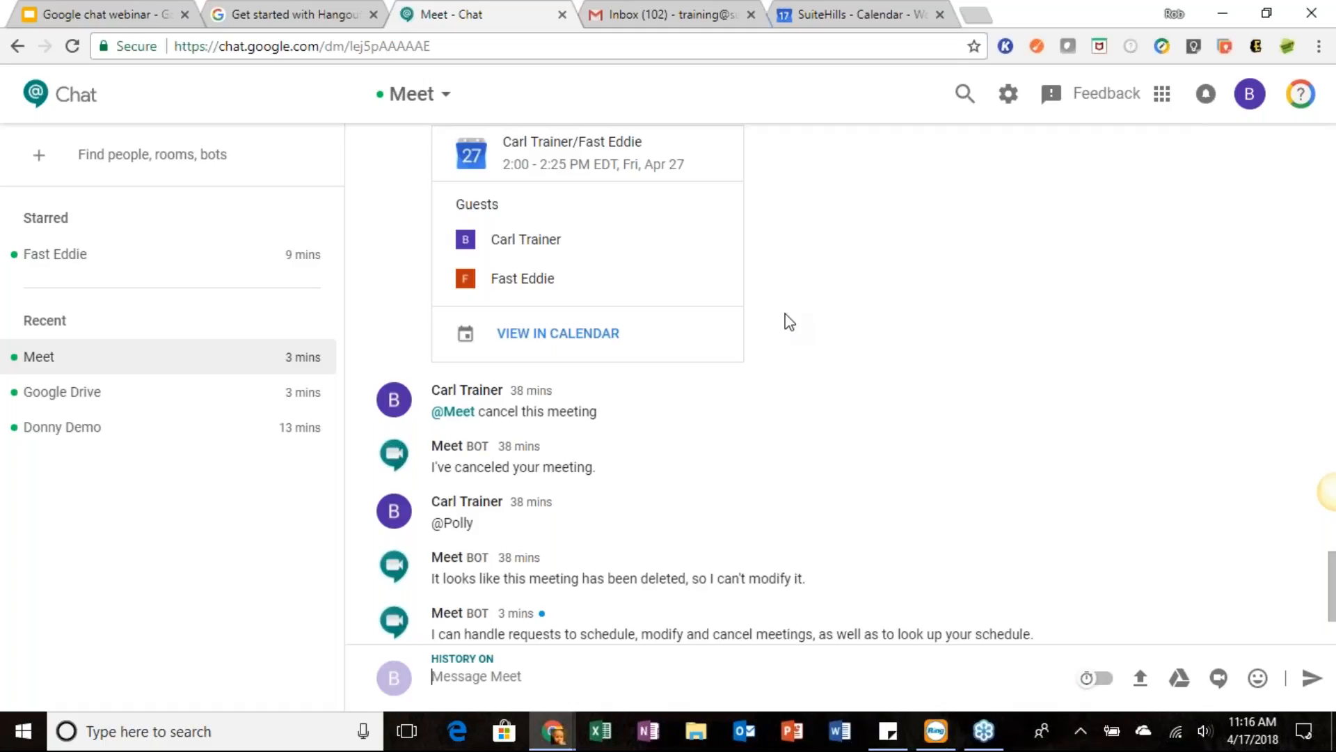
View the people and file-type search filters for the direct message with Meet, and return to the conversation.
{"action": "left_click", "coordinate": [959, 108]}
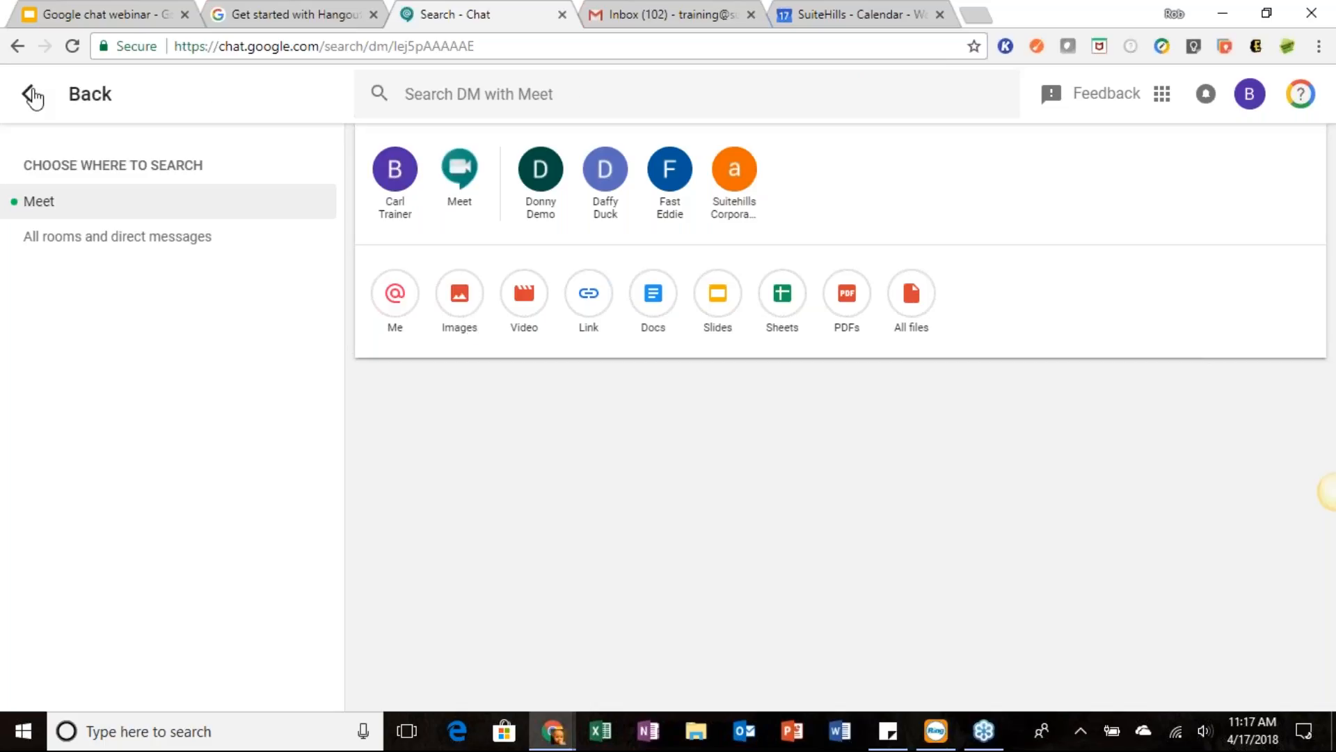
{"action": "left_click", "coordinate": [29, 95]}
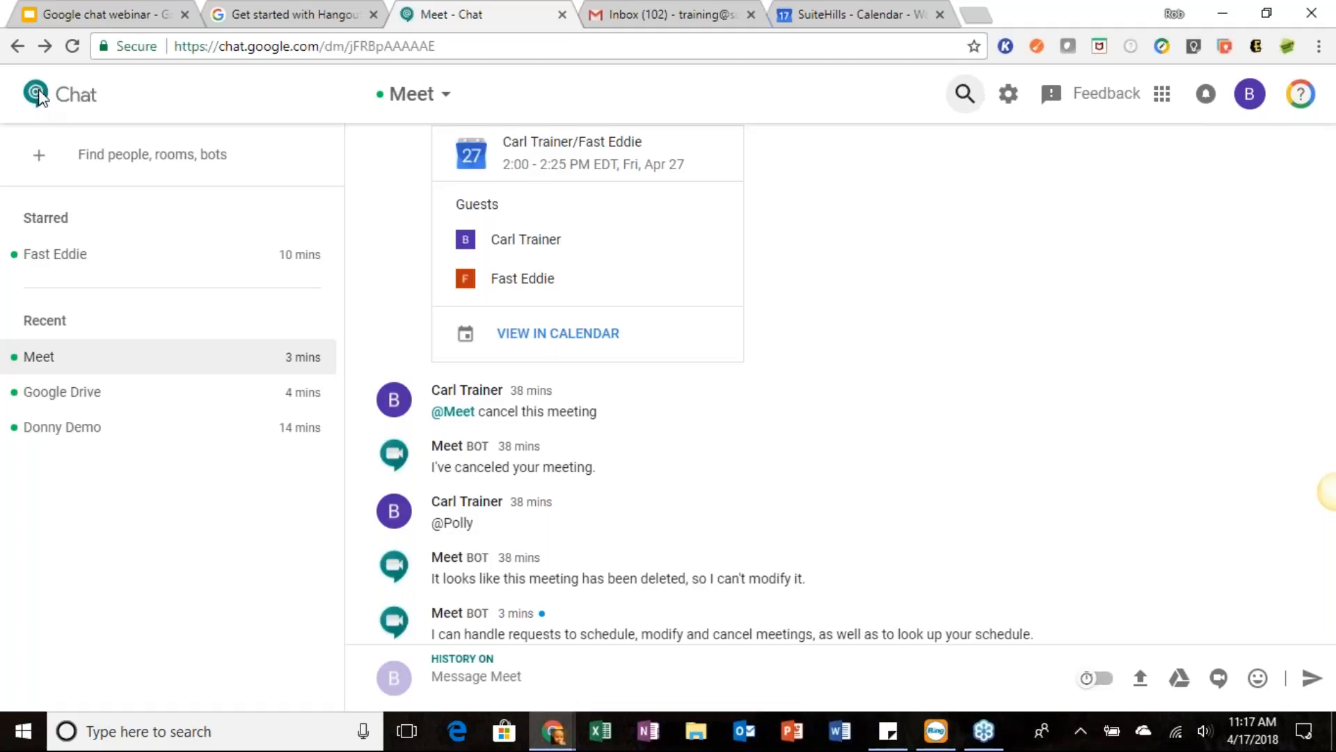
Switch to the Google Slides webinar presentation and advance through the project teams section to the "Sharing in Chat Made Easy!" slide.
{"action": "left_click", "coordinate": [135, 14]}
{"action": "key", "text": "Right"}
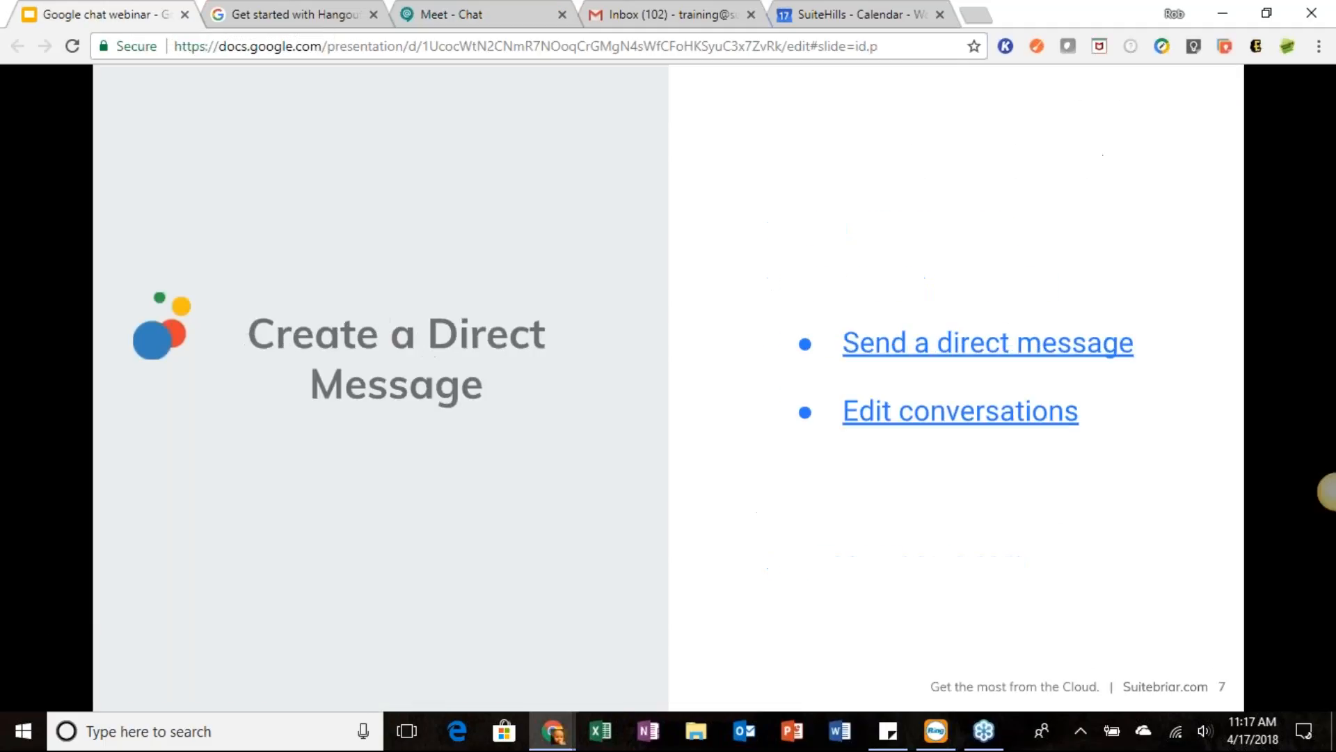
{"action": "key", "text": "Right"}
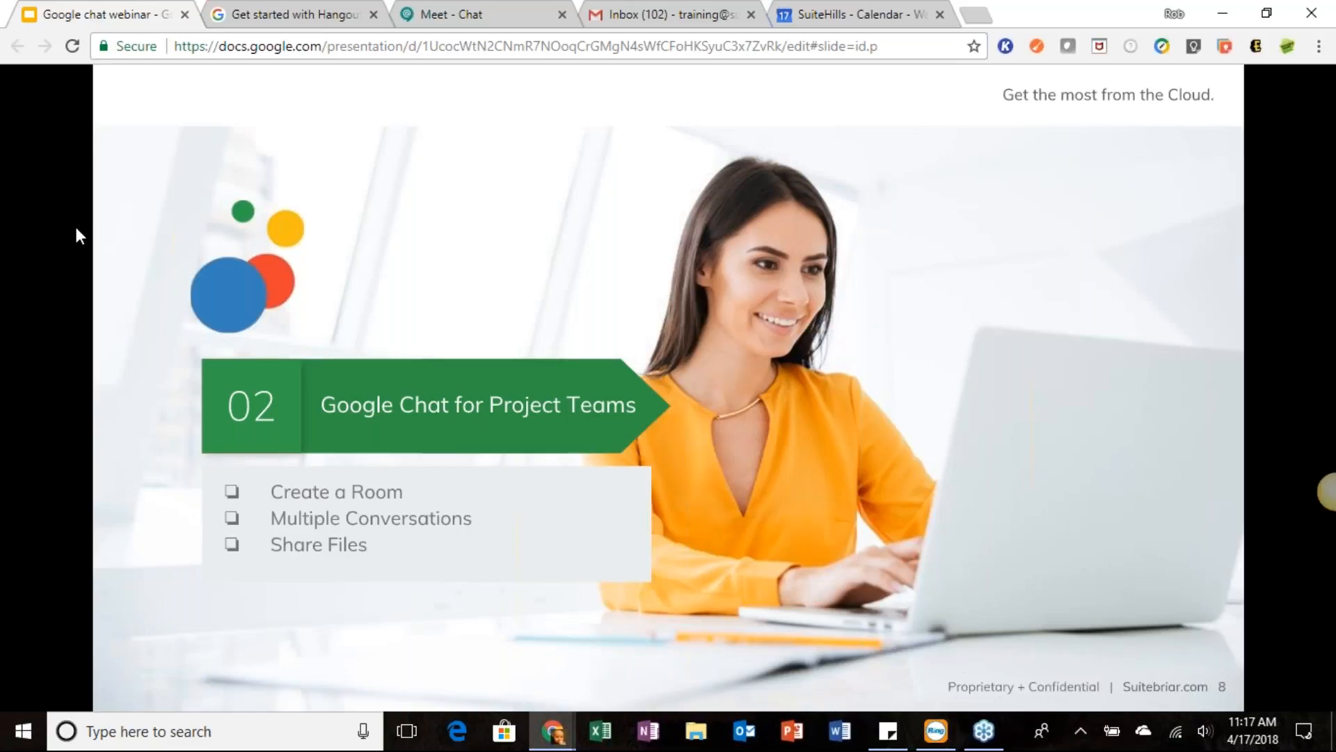
{"action": "key", "text": "Right"}
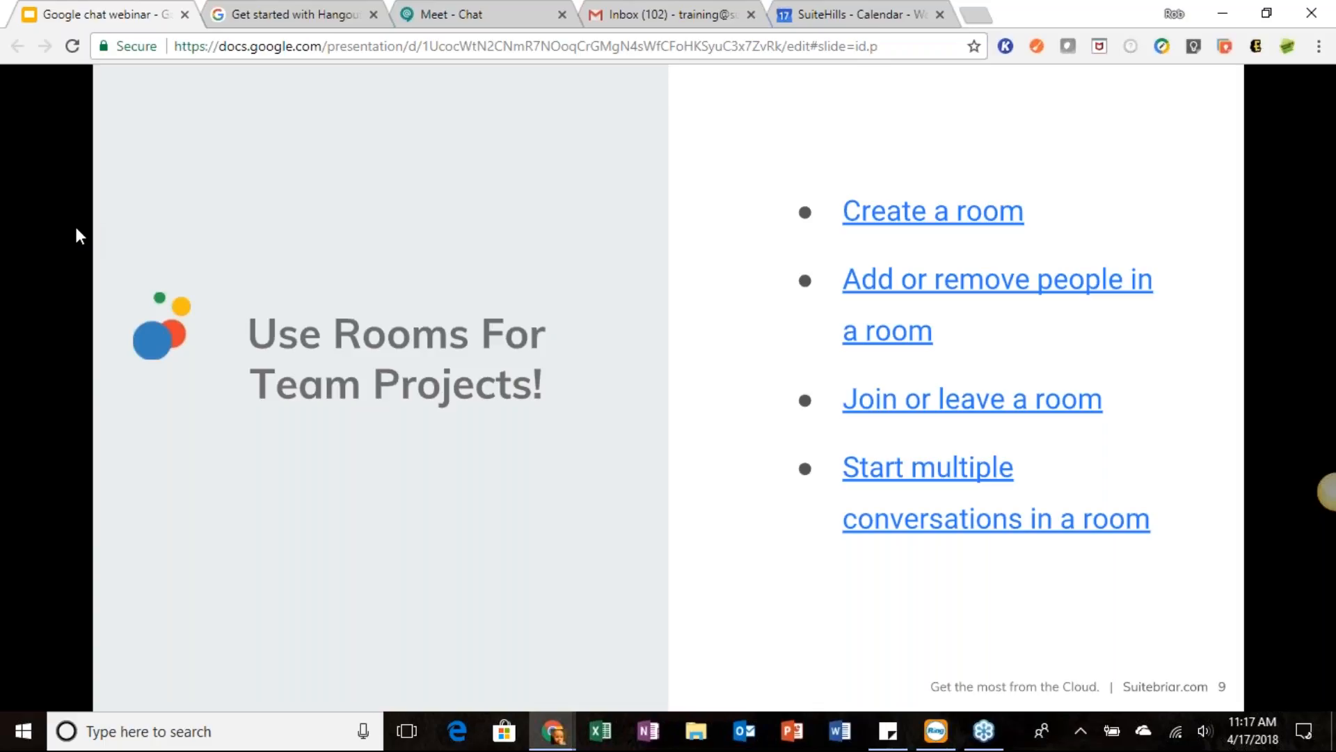
{"action": "key", "text": "Right"}
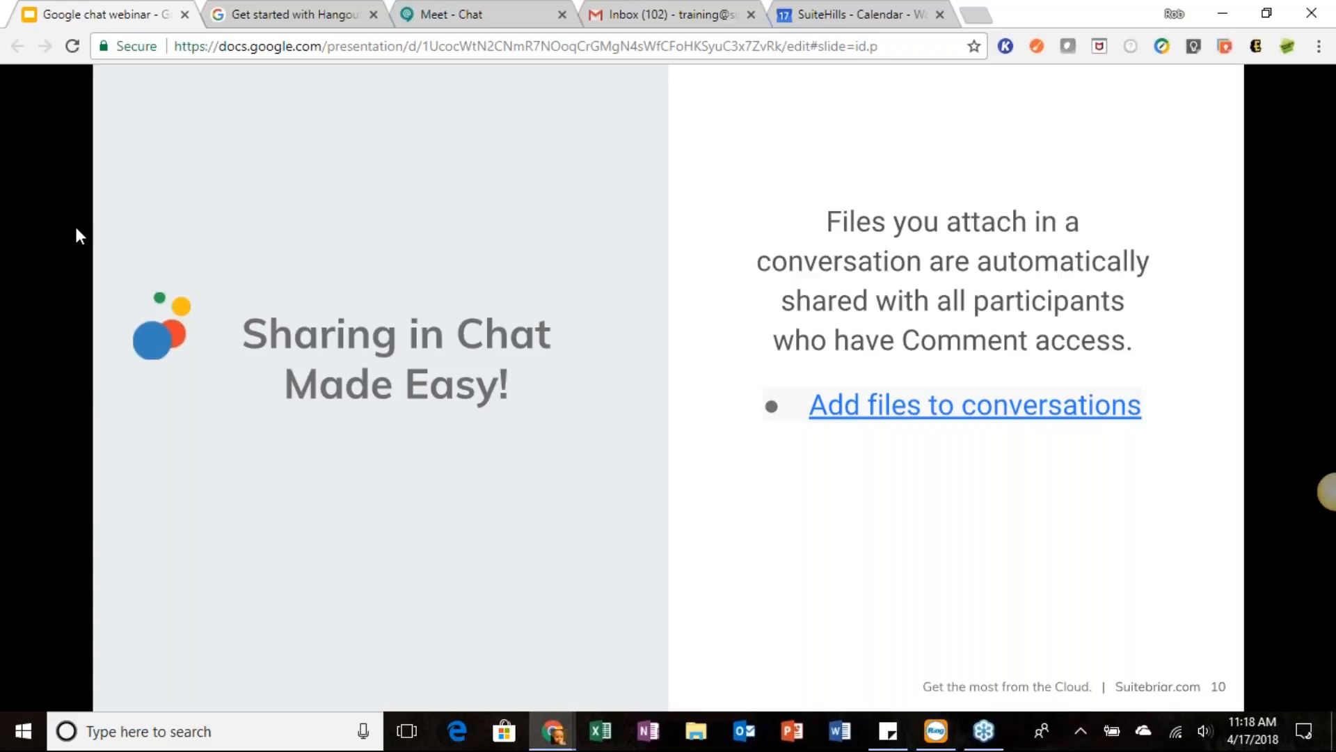
Advance the presentation through the Google Chat Bots section, covering Meet, Polly, Kayak and Prosperworks, to the "A Work In Progress" slide.
{"action": "key", "text": "Right"}
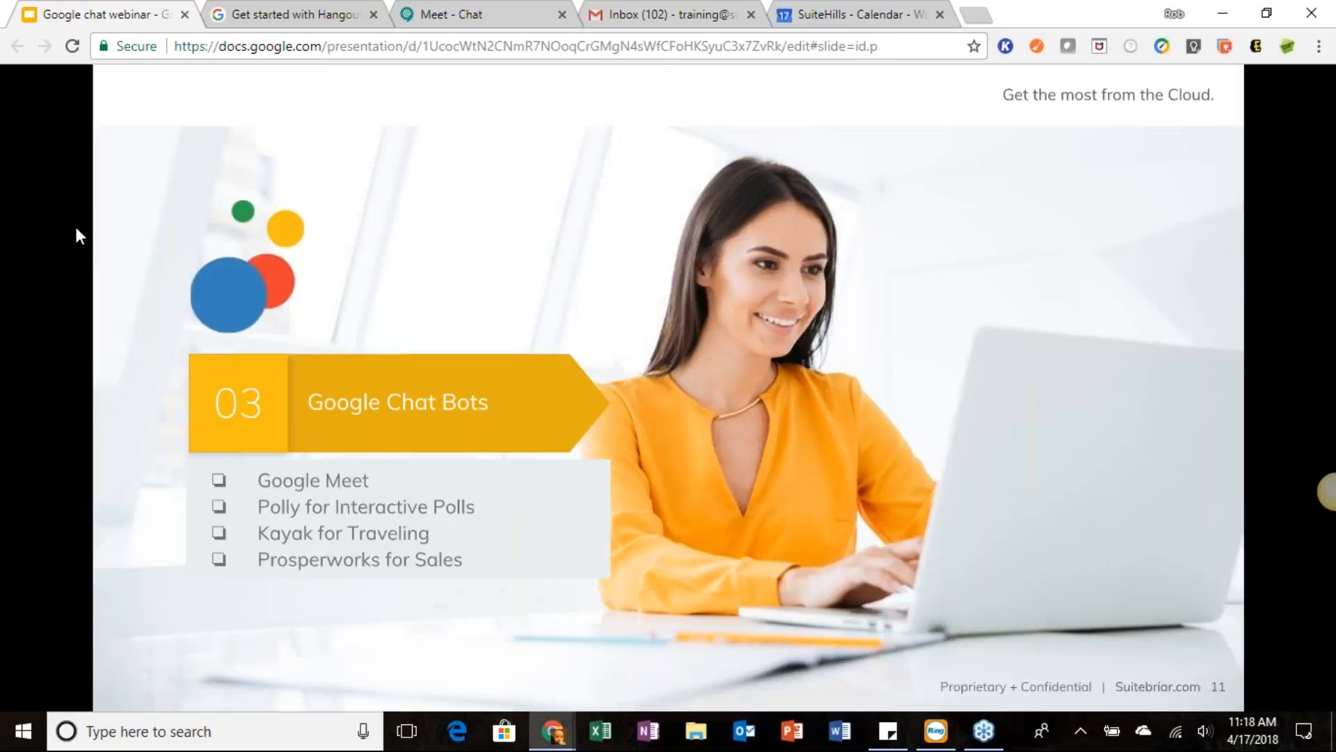
{"action": "key", "text": "Right"}
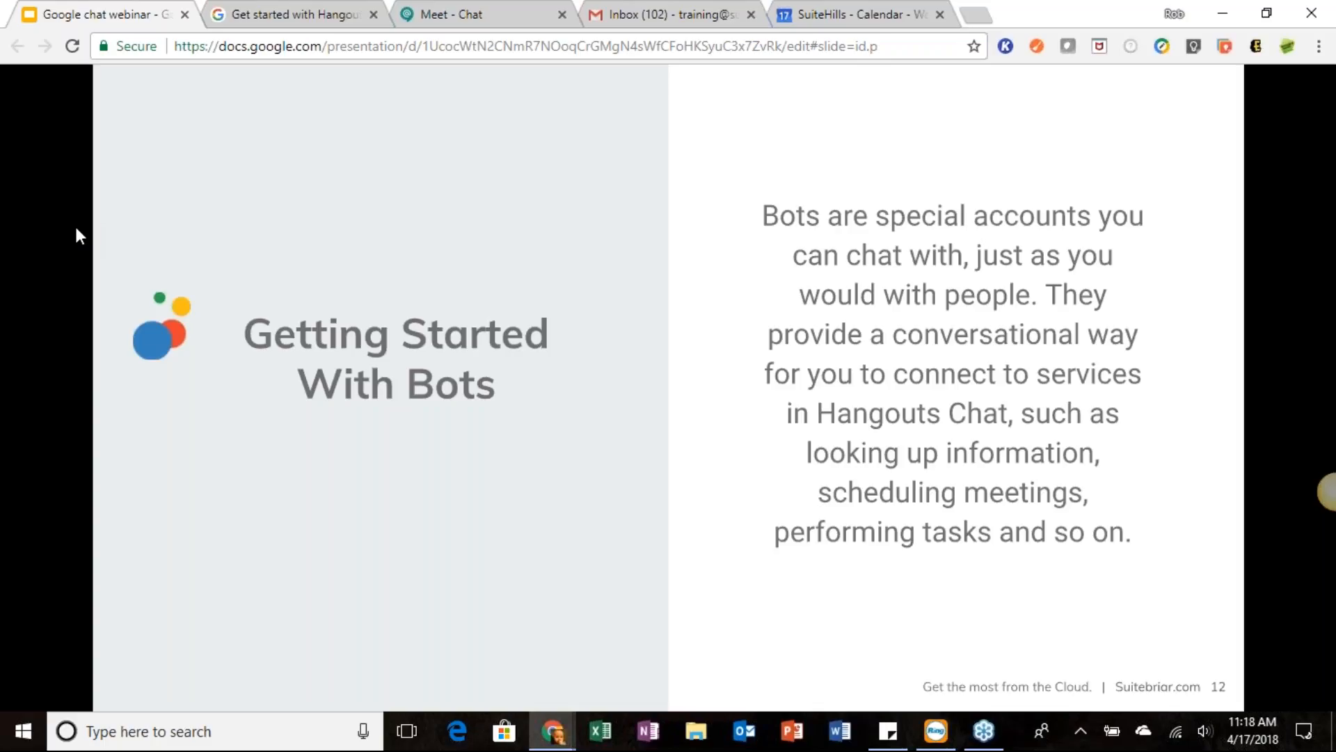
{"action": "key", "text": "Right"}
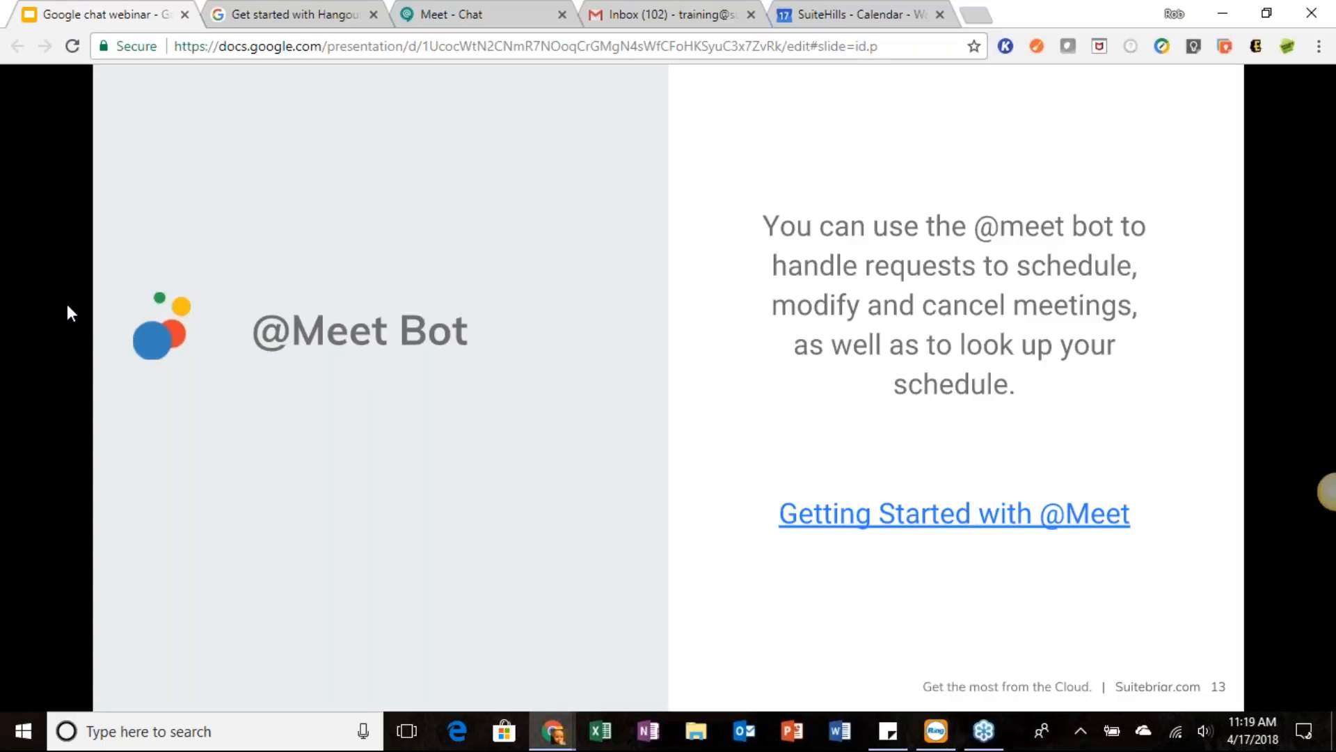
{"action": "key", "text": "Right"}
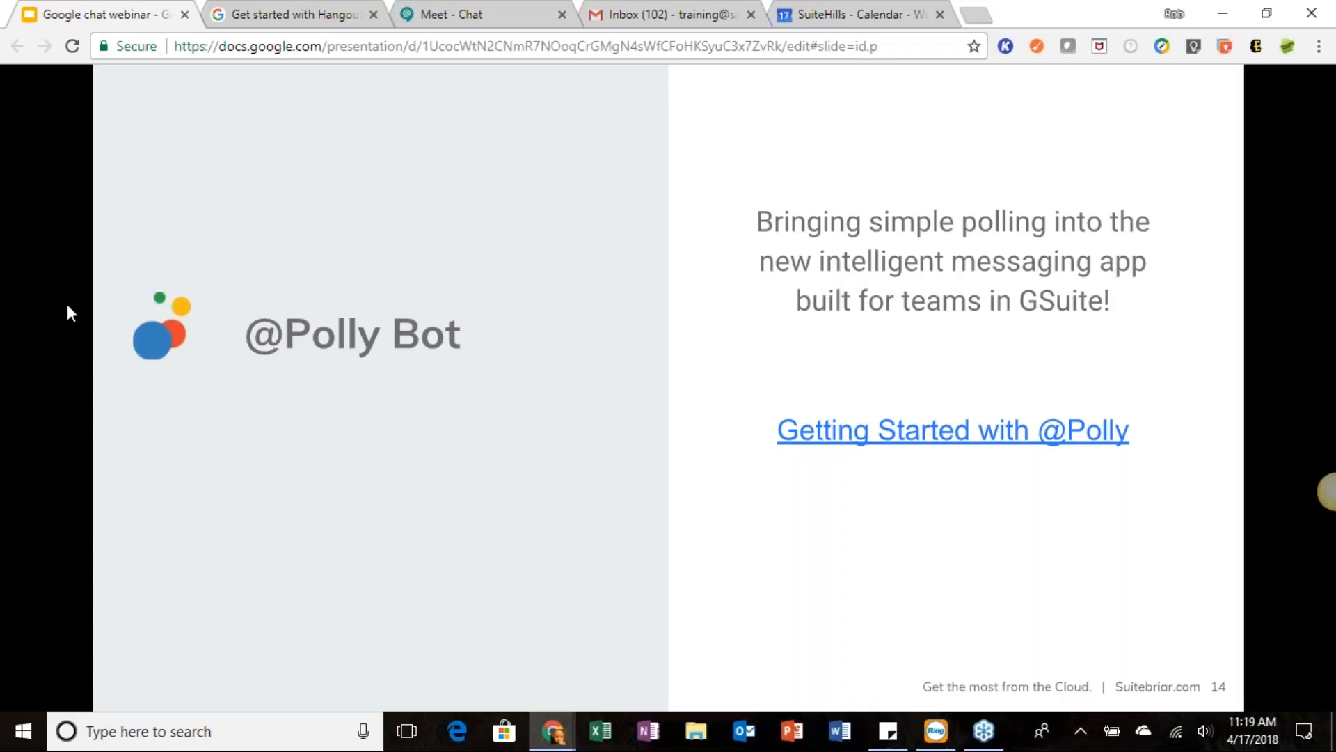
{"action": "key", "text": "Right"}
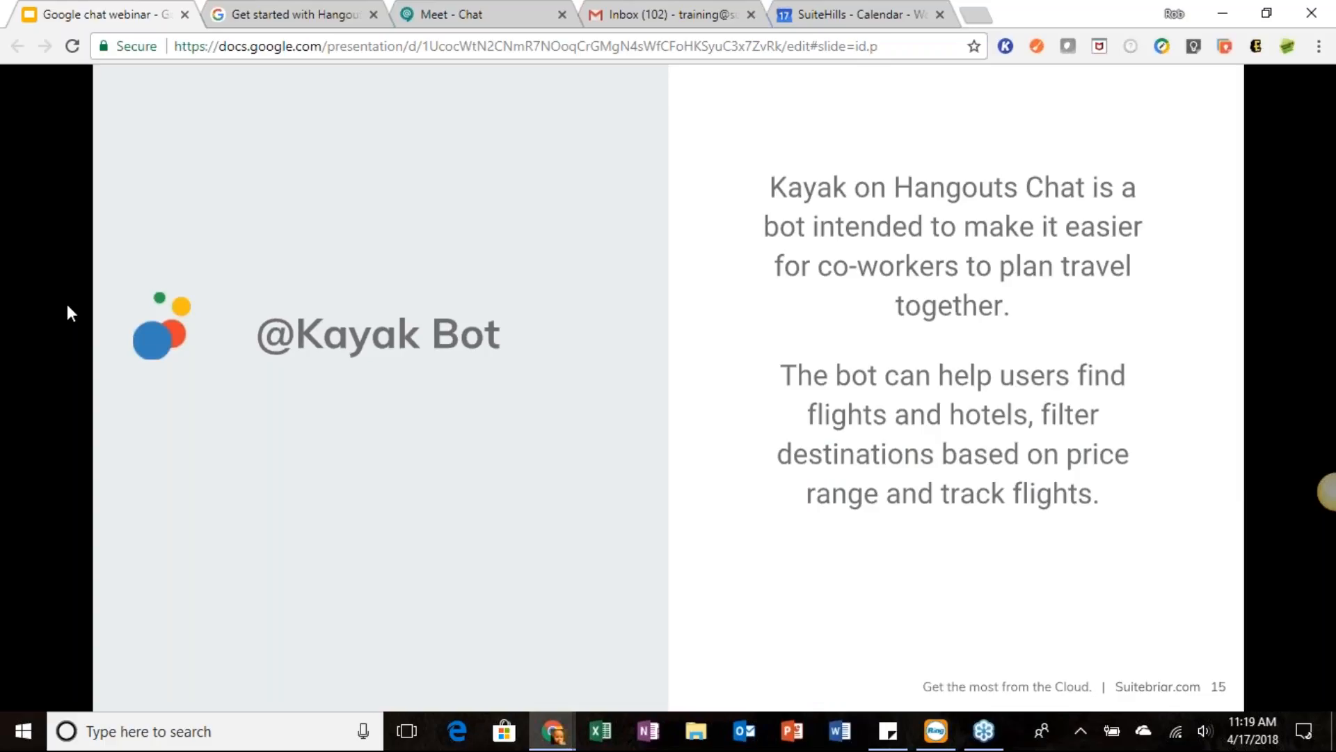
{"action": "key", "text": "Right"}
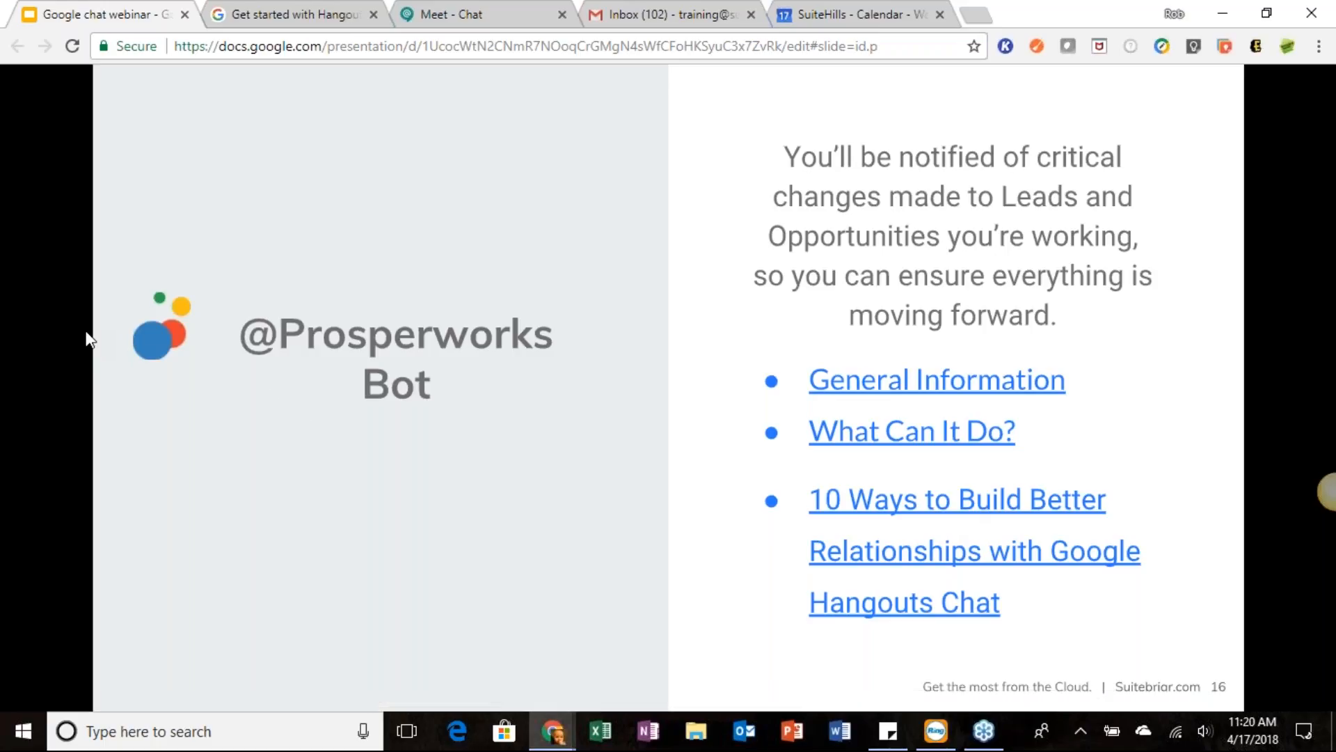
{"action": "key", "text": "Right"}
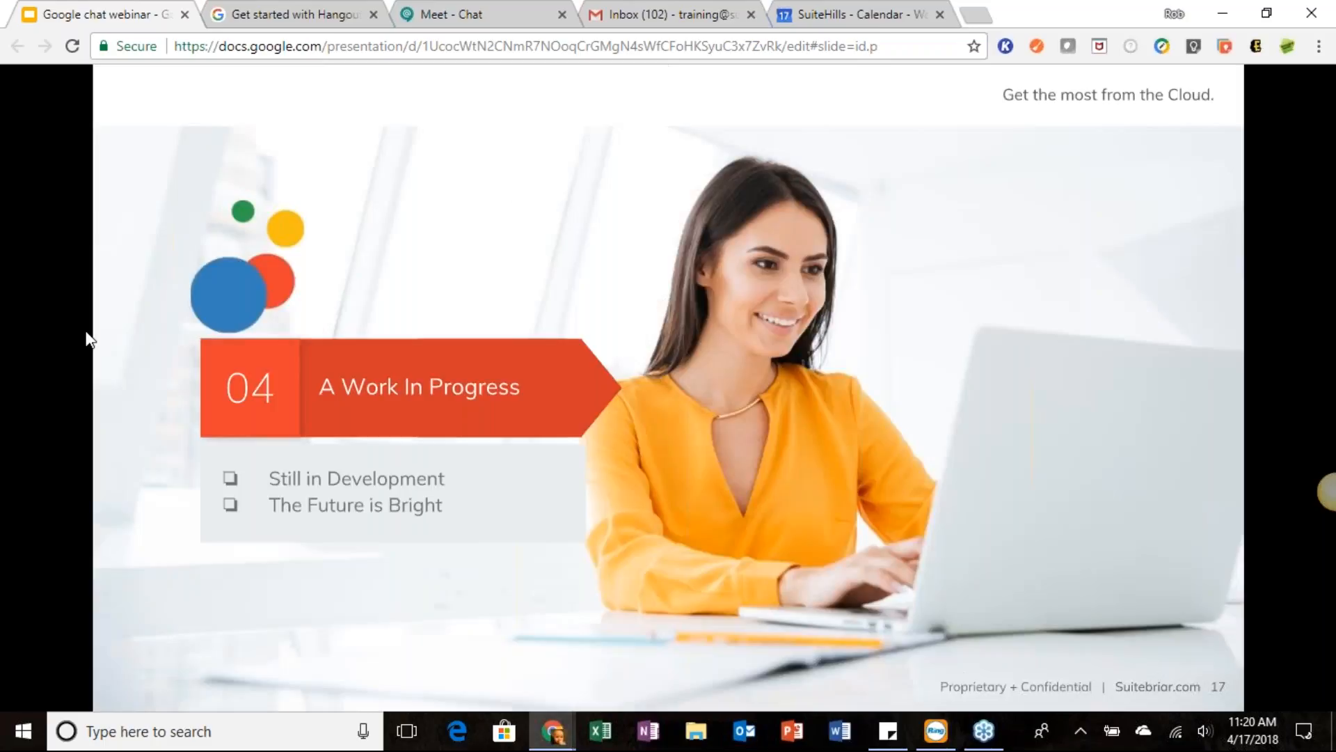
Switch to Hangouts Chat and create a new room named "webinar".
{"action": "left_click", "coordinate": [495, 2]}
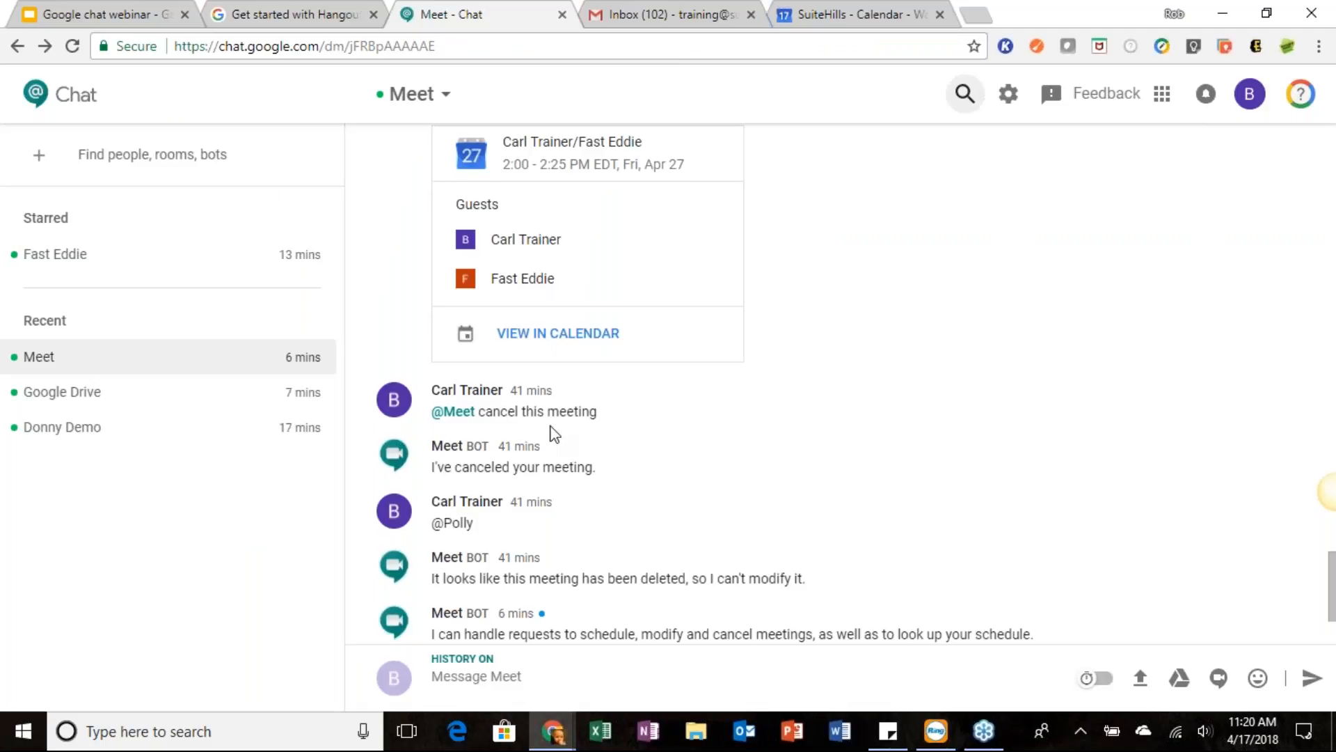
{"action": "left_click", "coordinate": [134, 155]}
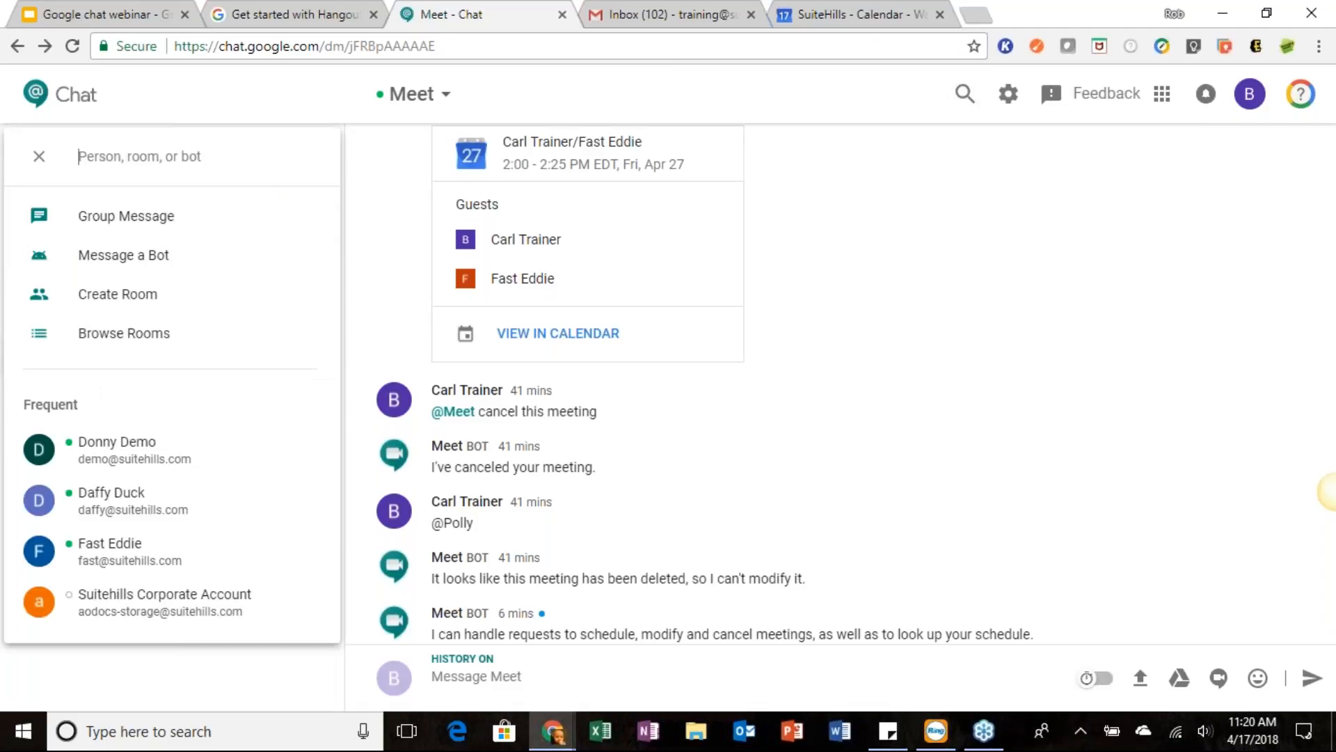
{"action": "left_click", "coordinate": [148, 303]}
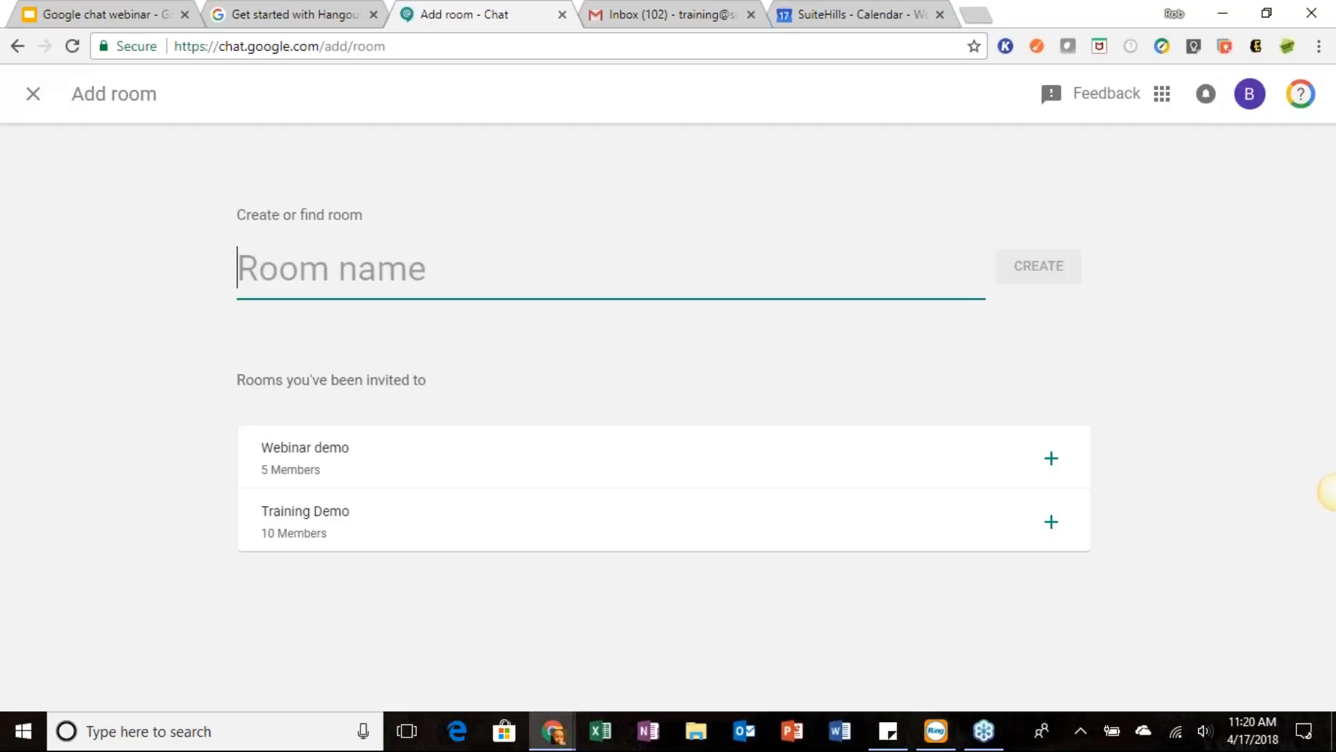
{"action": "type", "text": "webinar"}
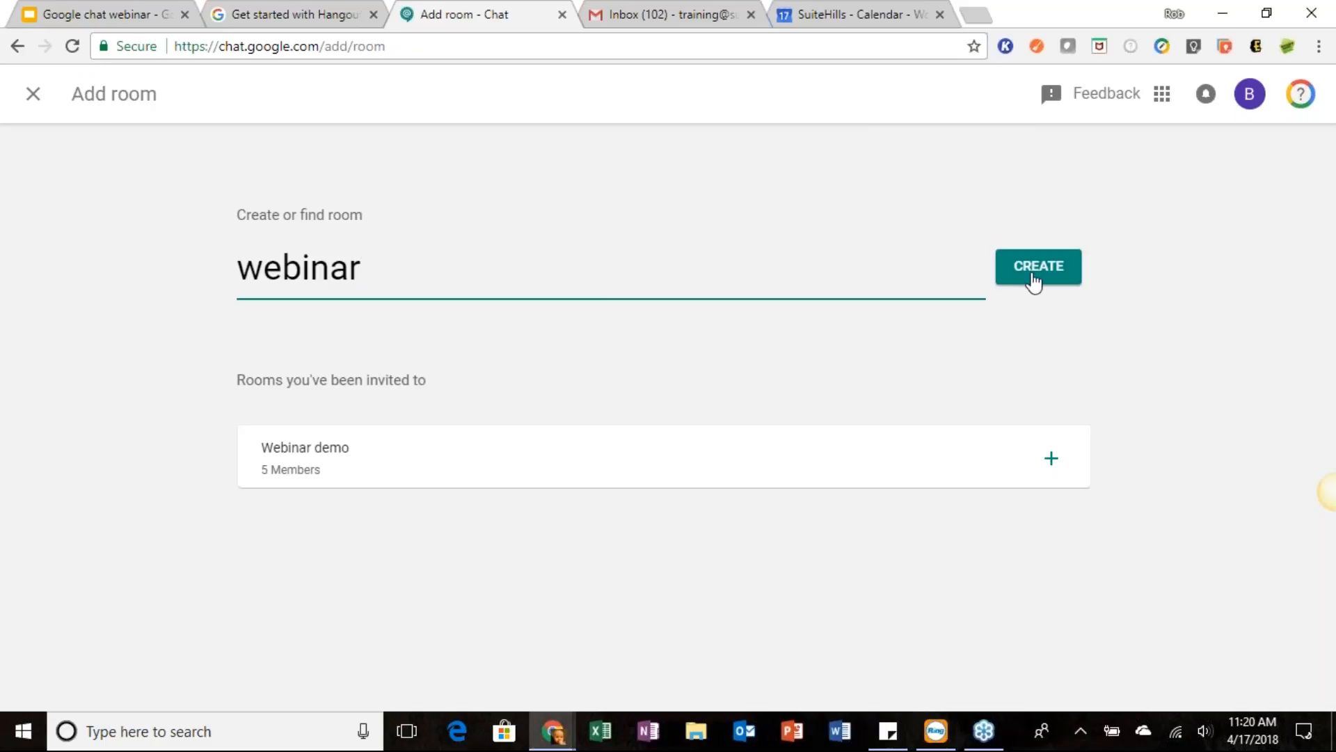
{"action": "left_click", "coordinate": [1034, 281]}
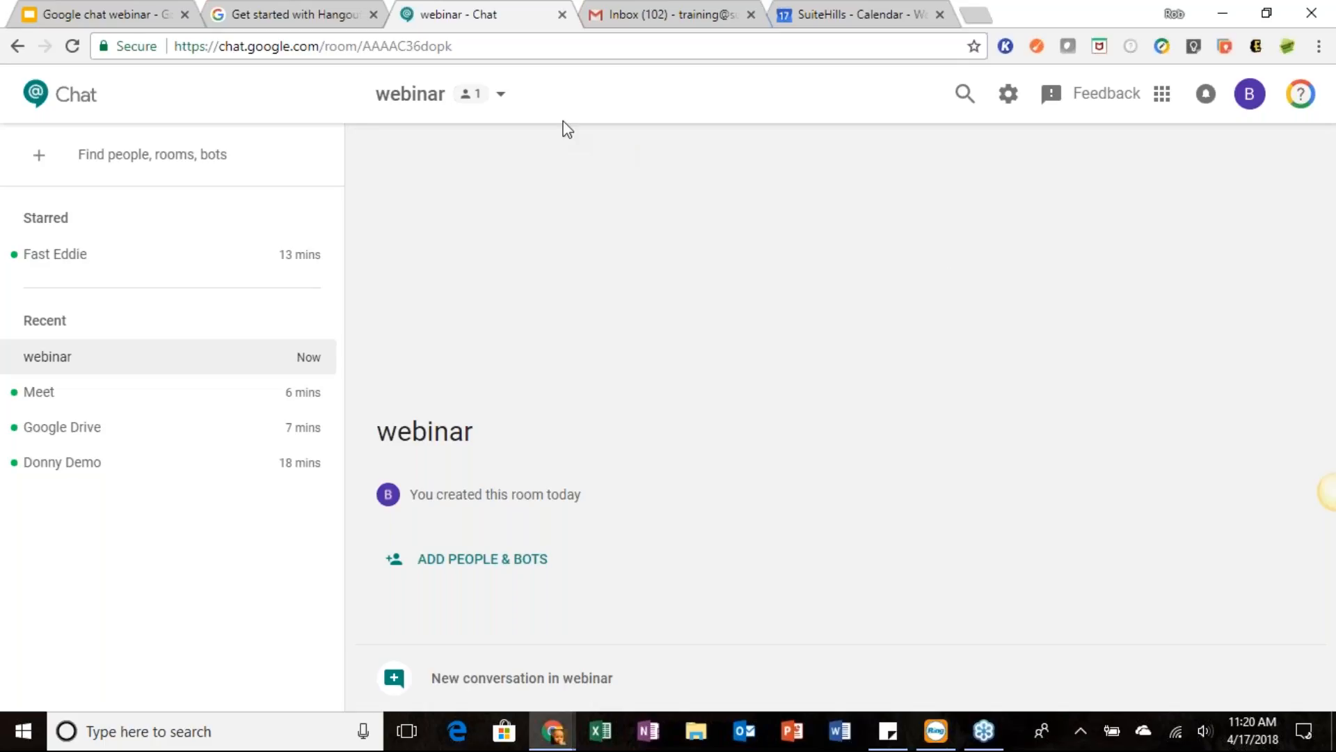
Start adding people and bots to the webinar room, selecting the first and third suggested people.
{"action": "left_click", "coordinate": [501, 96]}
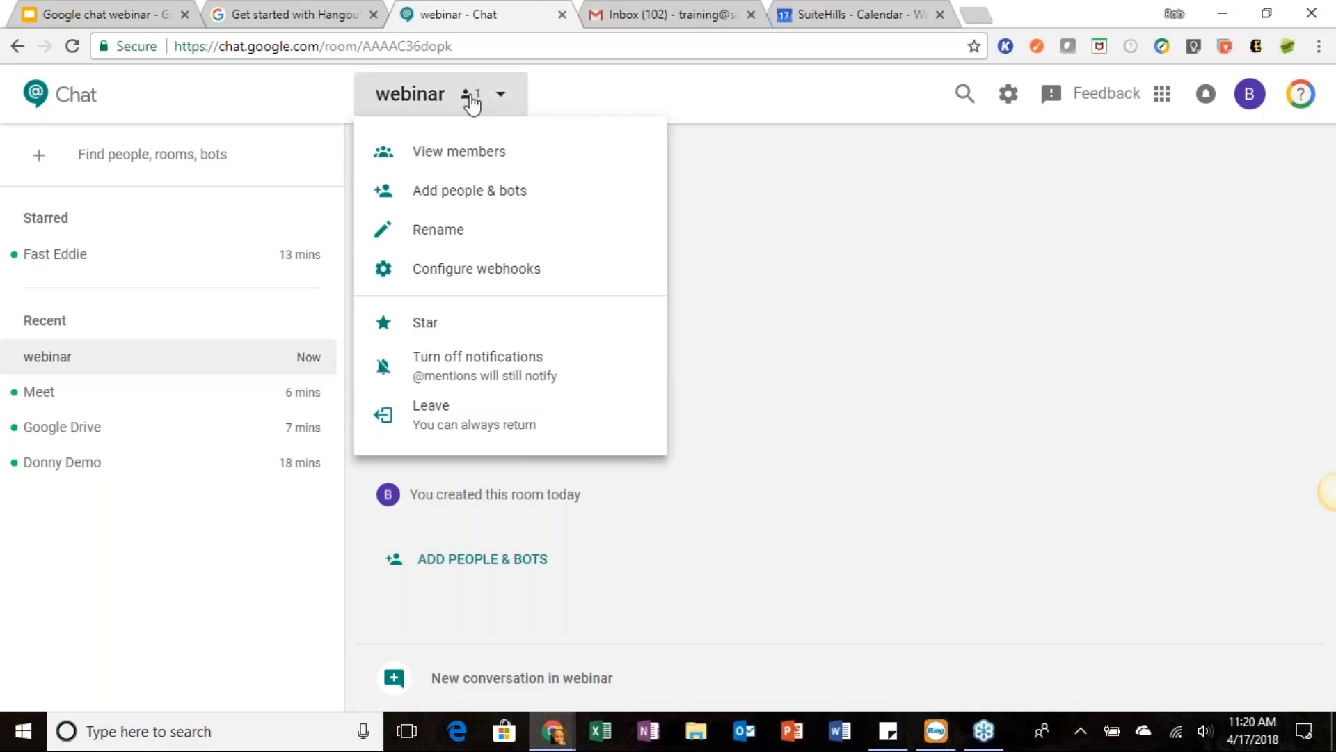
{"action": "left_click", "coordinate": [492, 195]}
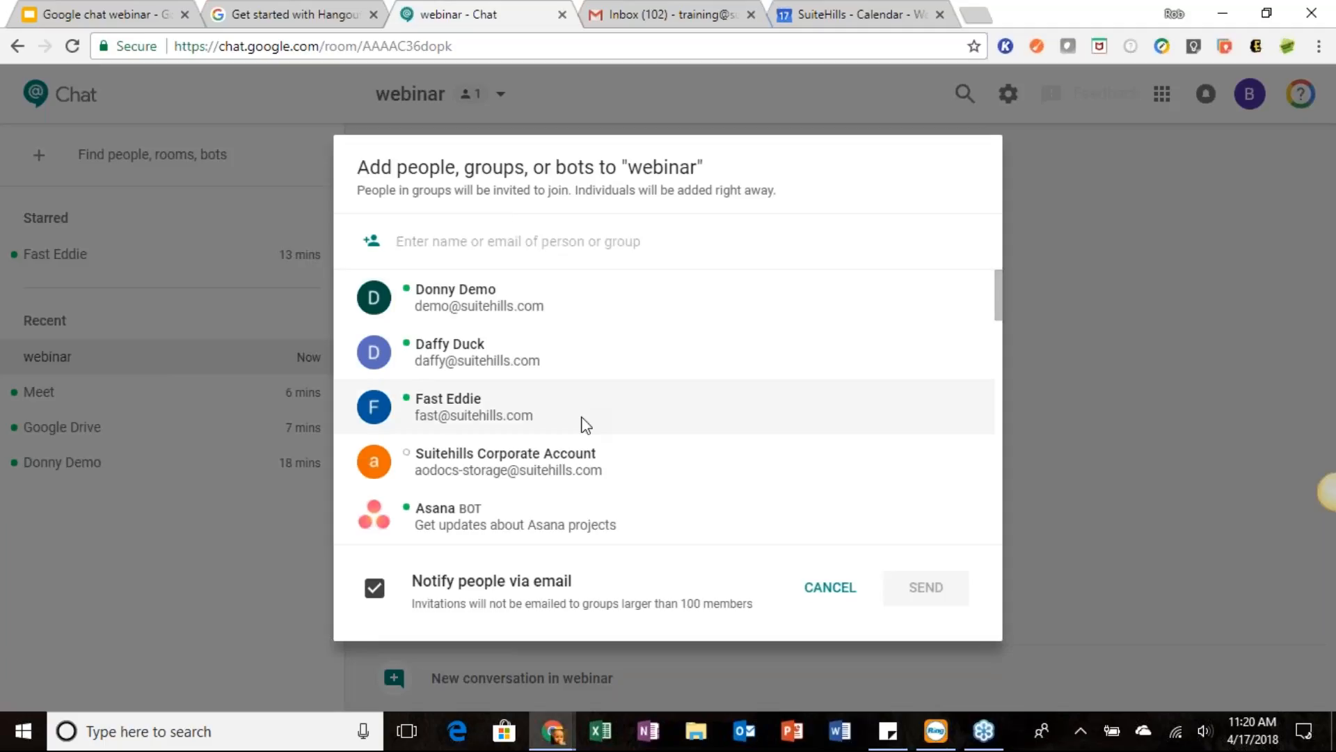
{"action": "left_click", "coordinate": [583, 306]}
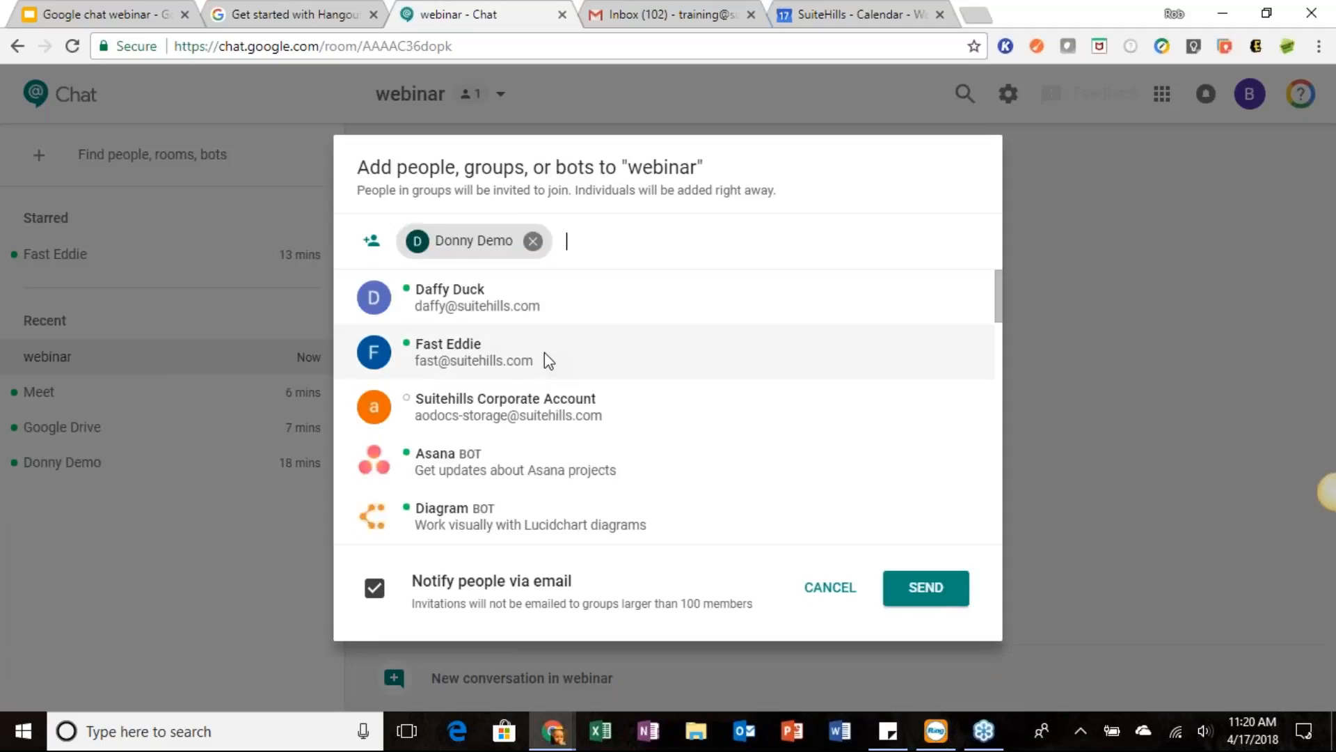
{"action": "left_click", "coordinate": [547, 360]}
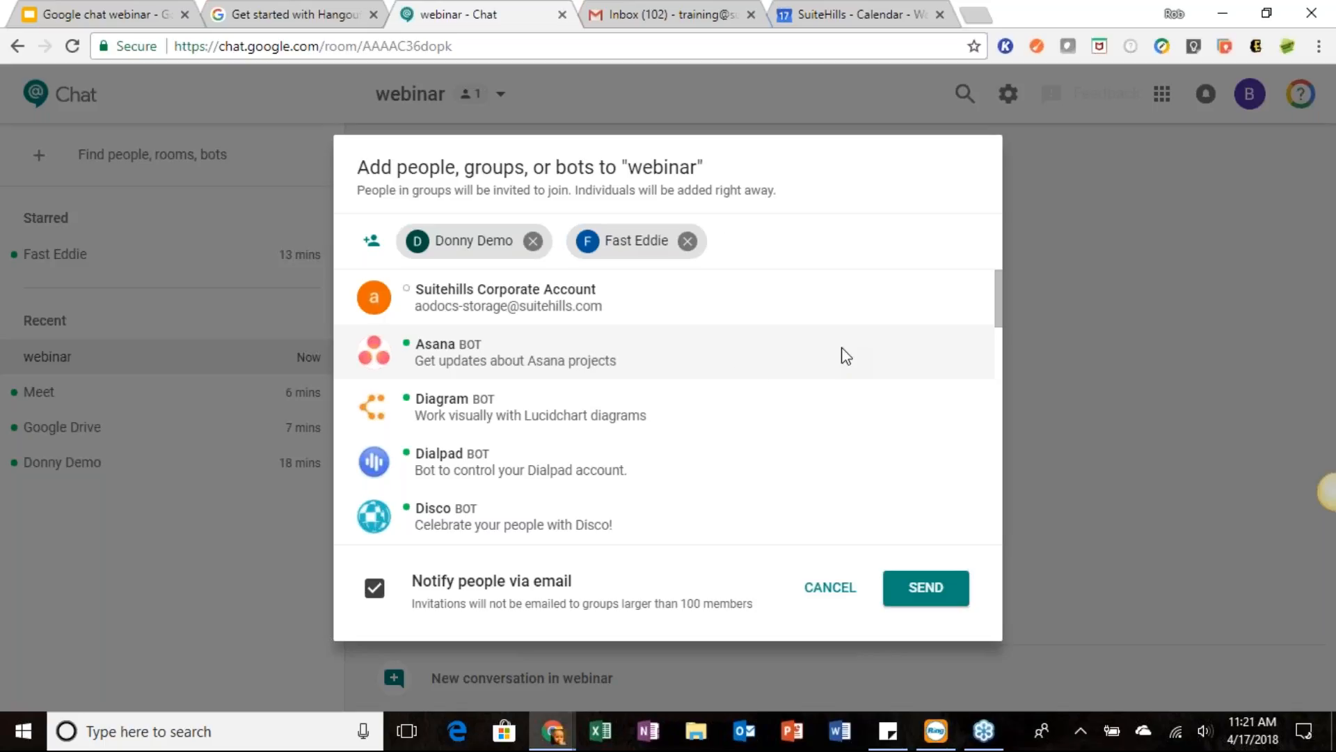
Include the KAYAK, Meet and Polly bots in the webinar room's additions and send the invitations with email notification on.
{"action": "scroll", "coordinate": [845, 356], "scroll_direction": "down", "scroll_amount": 2}
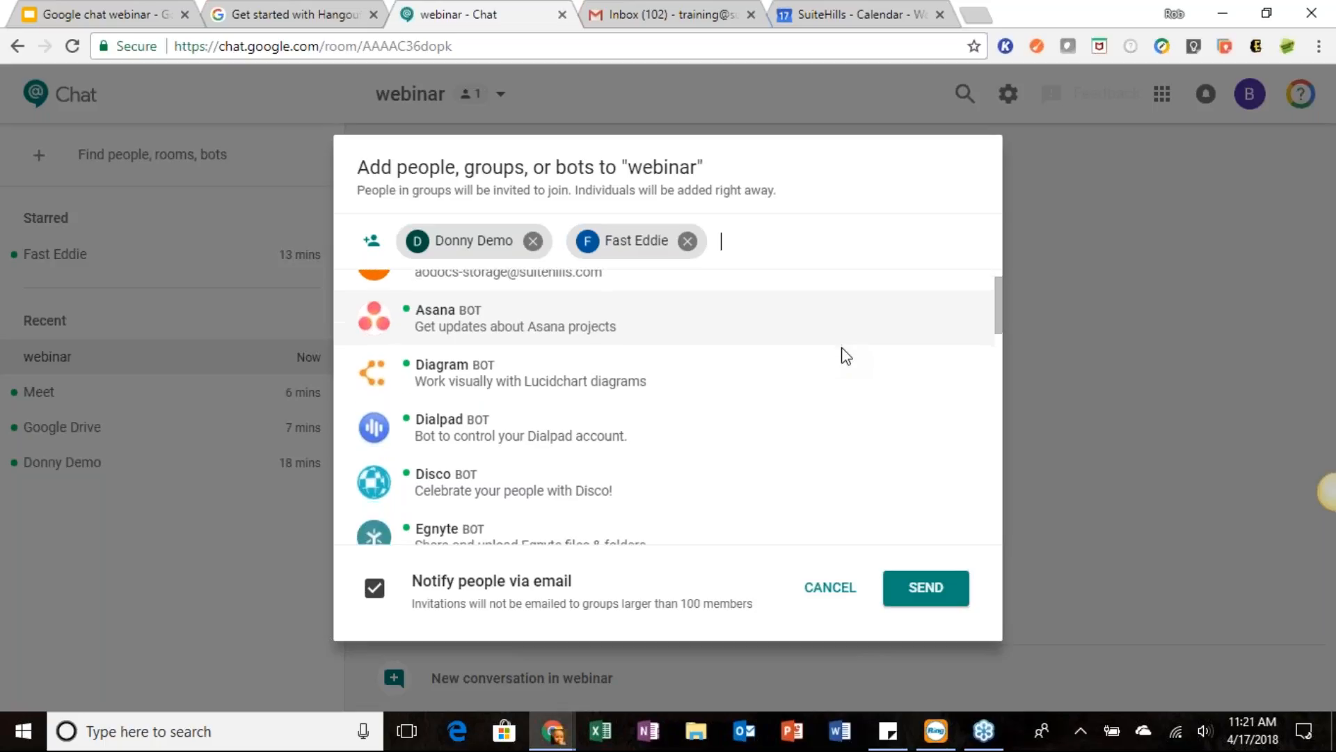
{"action": "scroll", "coordinate": [845, 356], "scroll_direction": "down", "scroll_amount": 2}
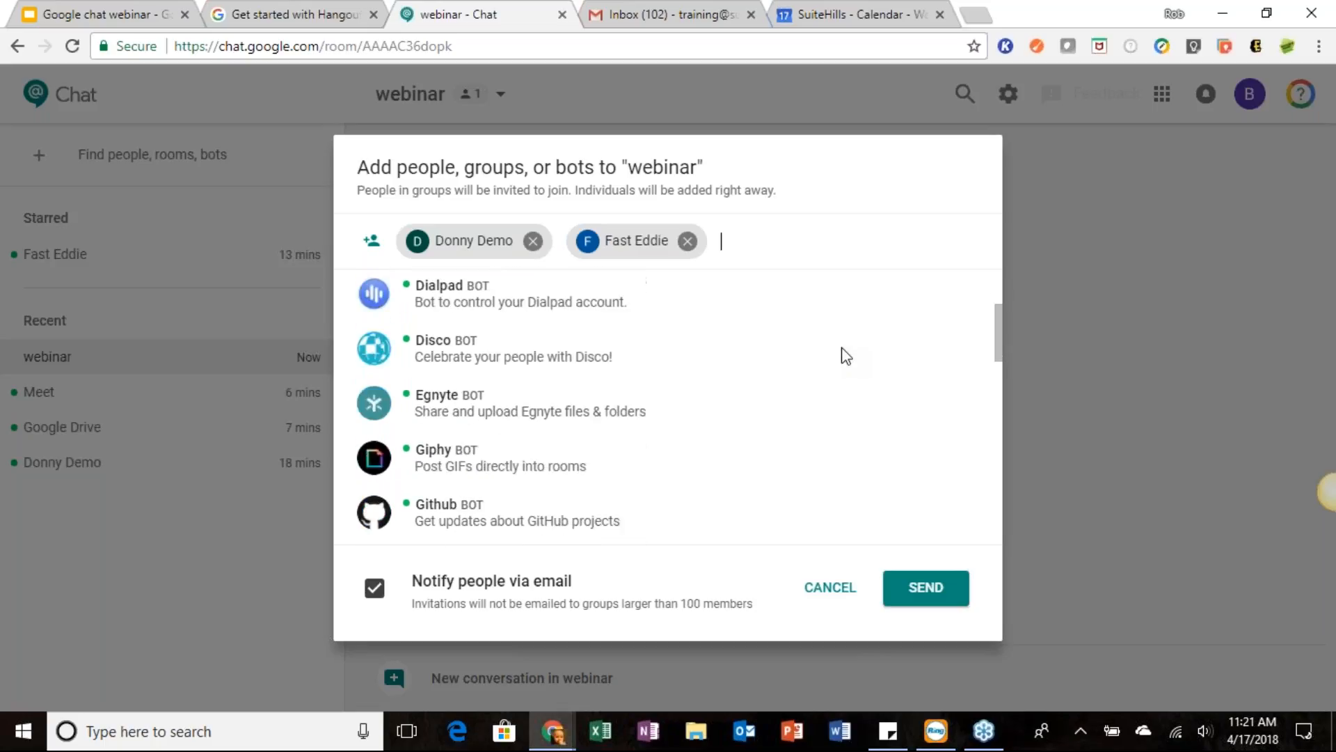
{"action": "scroll", "coordinate": [846, 355], "scroll_direction": "down", "scroll_amount": 1}
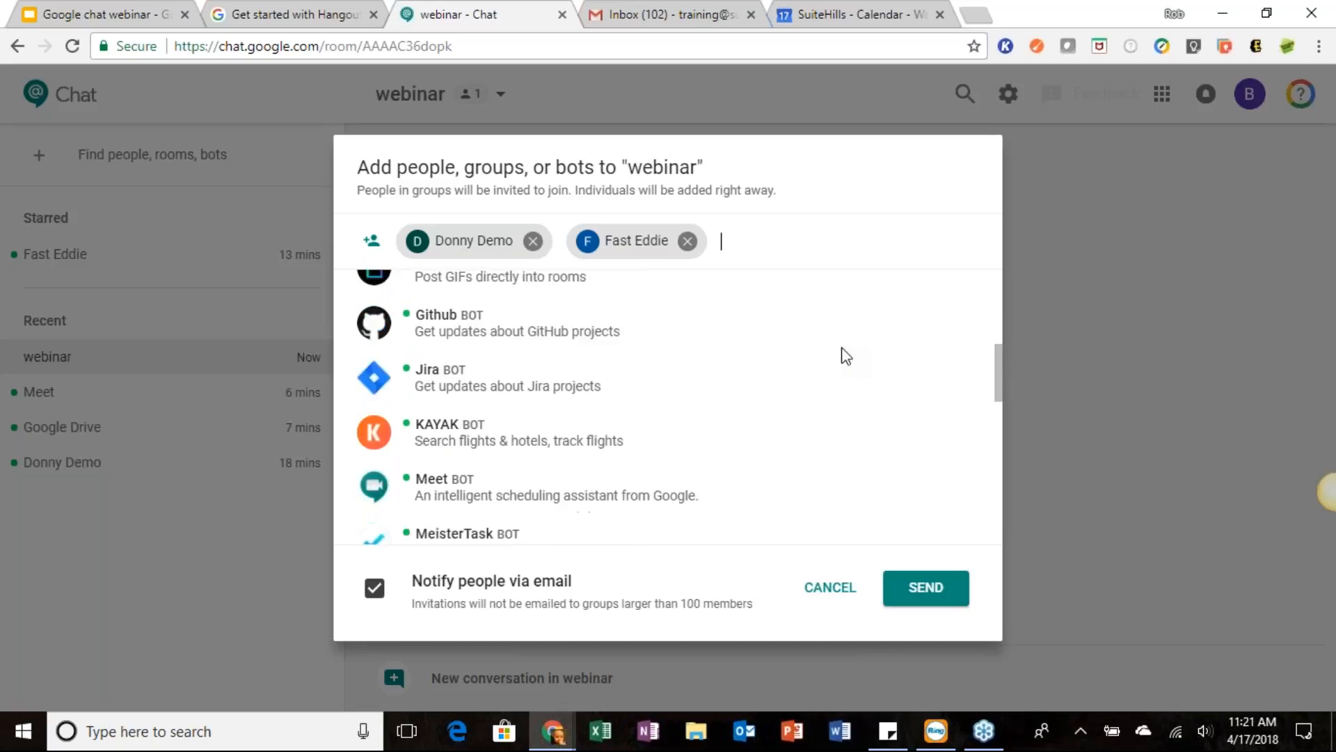
{"action": "left_click", "coordinate": [588, 426]}
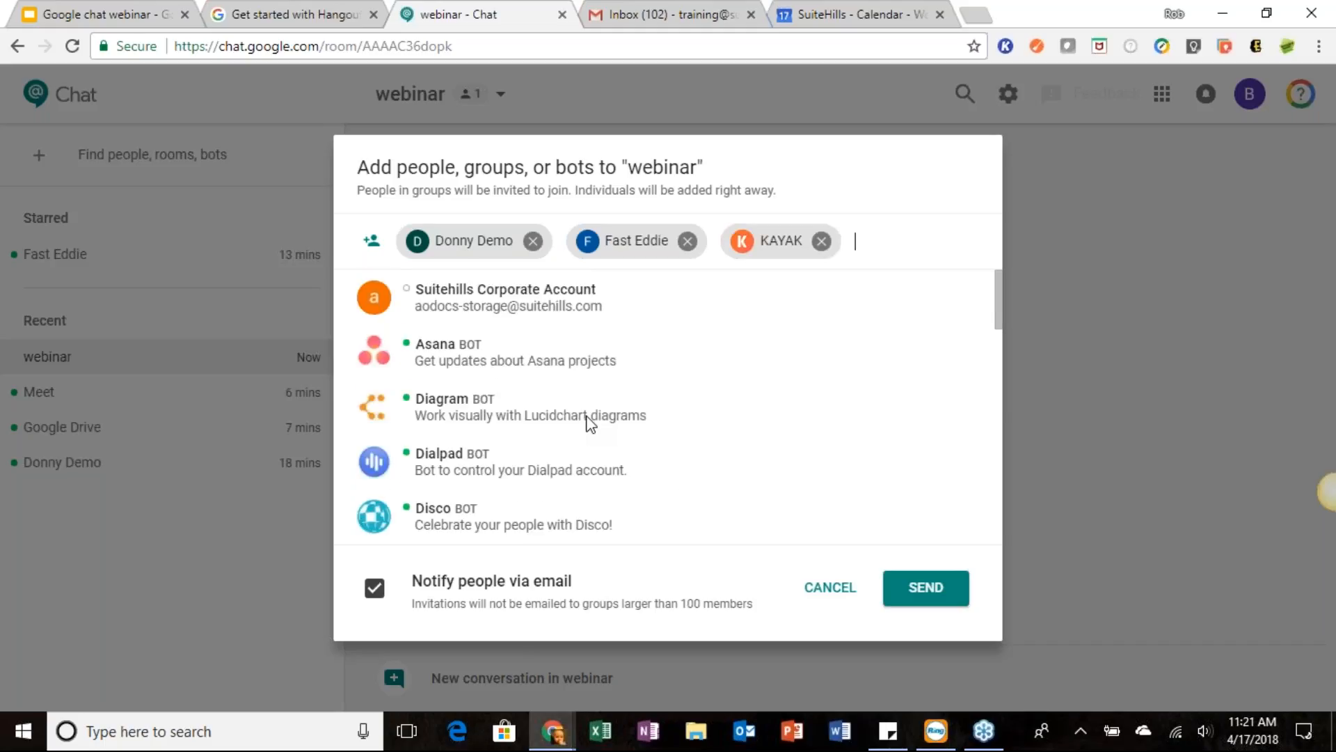
{"action": "scroll", "coordinate": [703, 429], "scroll_direction": "down", "scroll_amount": 2}
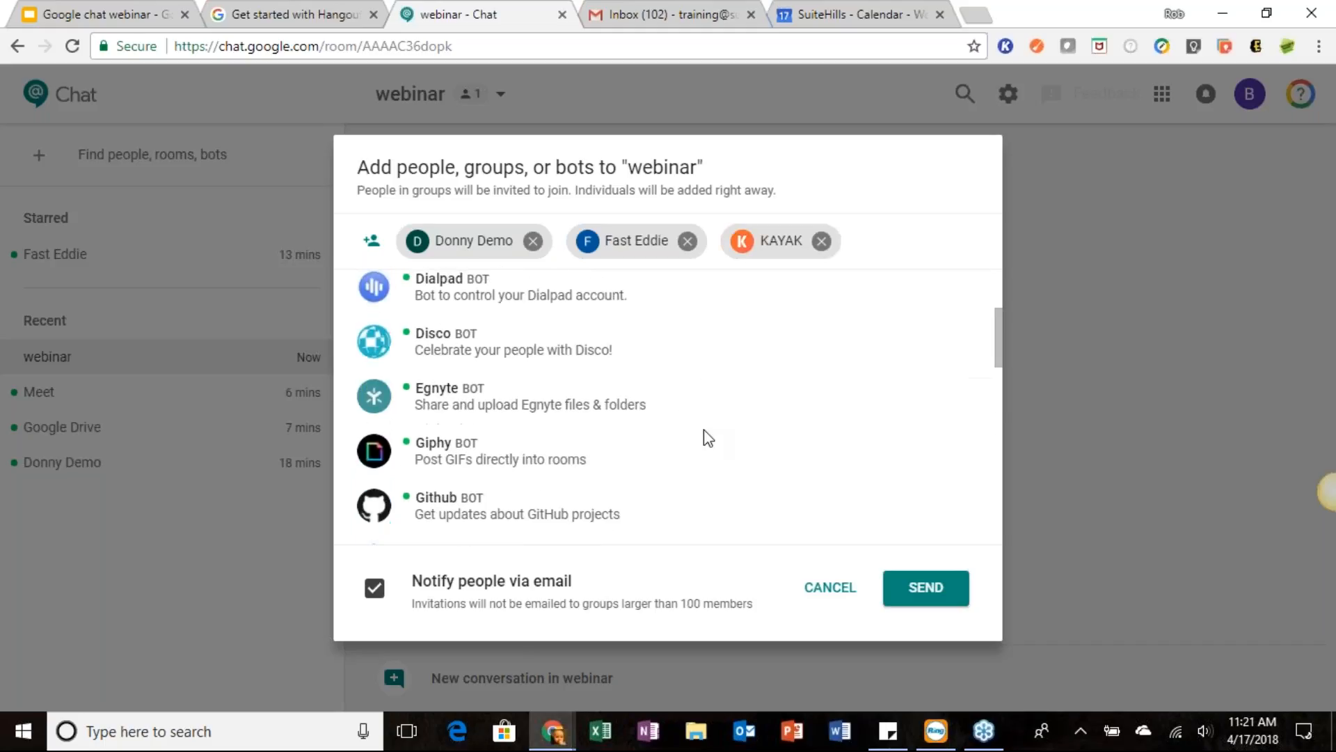
{"action": "scroll", "coordinate": [703, 429], "scroll_direction": "down", "scroll_amount": 3}
{"action": "left_click", "coordinate": [669, 378]}
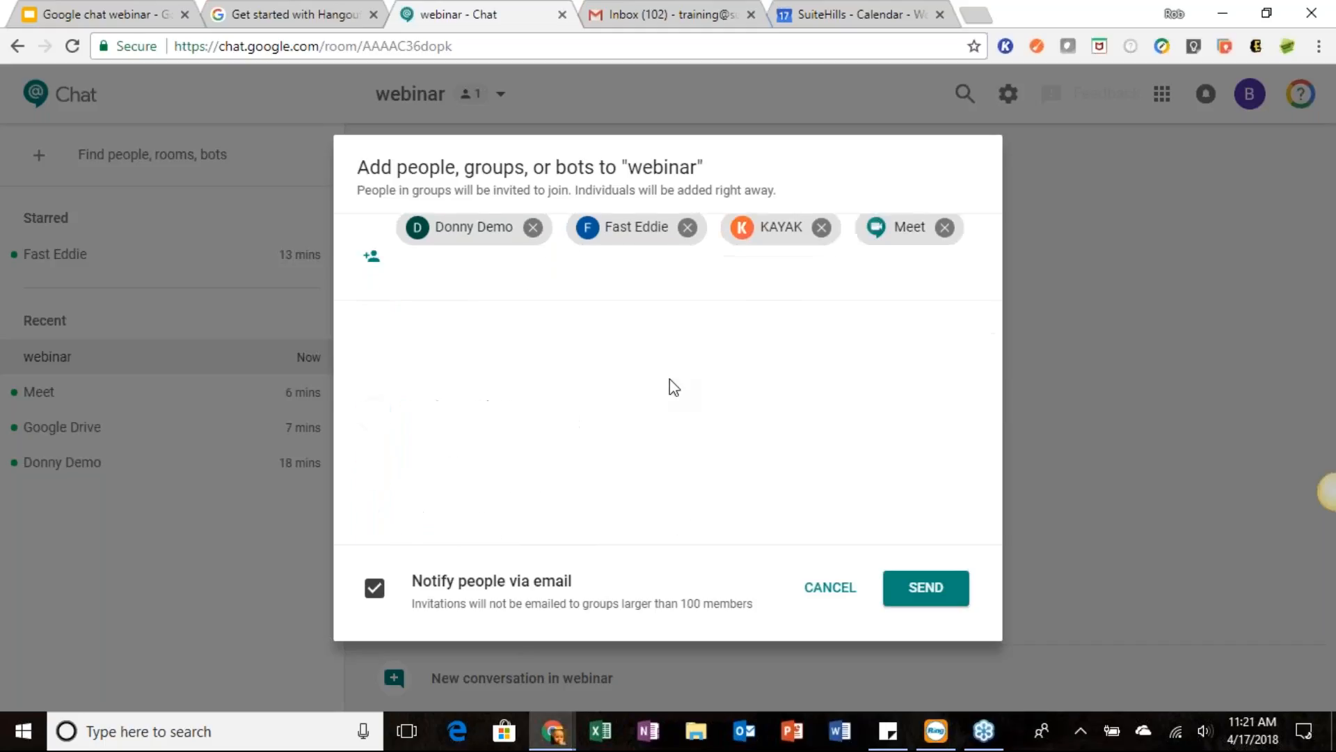
{"action": "scroll", "coordinate": [669, 380], "scroll_direction": "down", "scroll_amount": 5}
{"action": "scroll", "coordinate": [670, 379], "scroll_direction": "down", "scroll_amount": 2}
{"action": "left_click", "coordinate": [583, 438]}
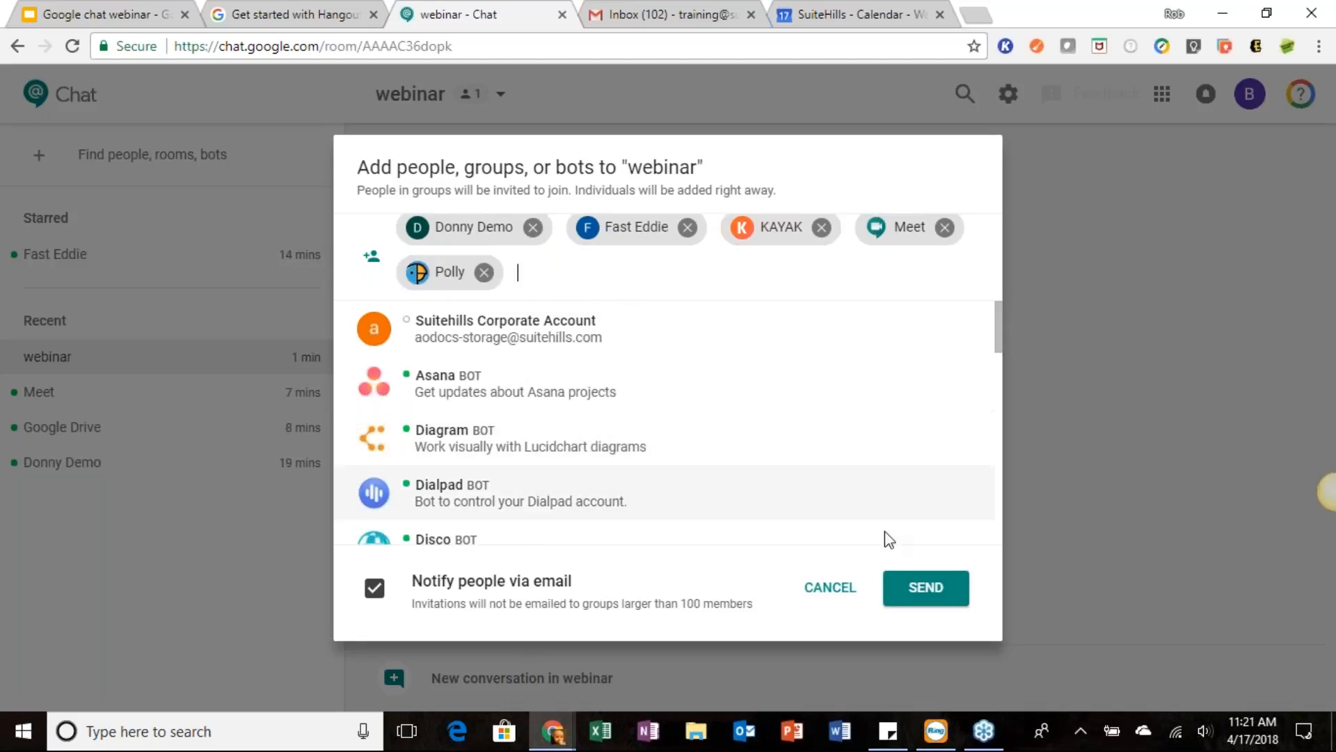
{"action": "left_click", "coordinate": [926, 588]}
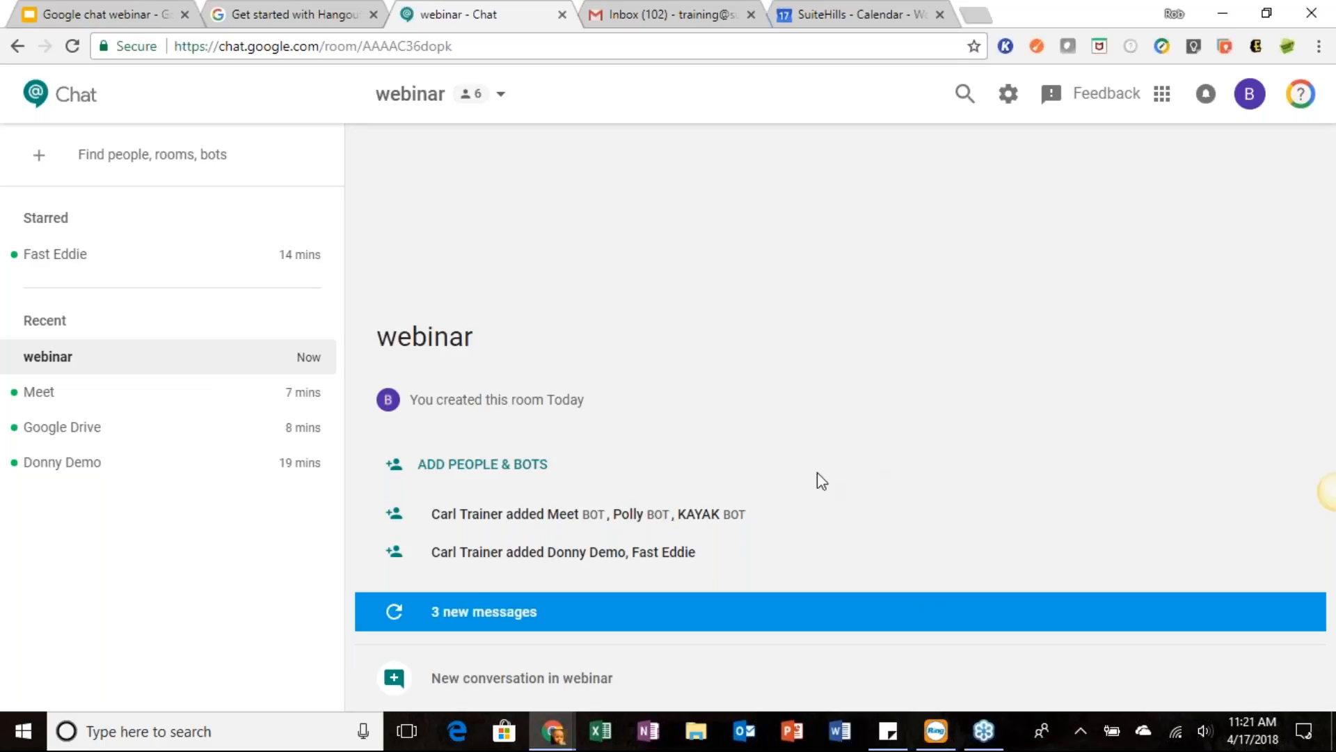
Review the bots' new messages in the webinar room and start a new conversation there.
{"action": "left_click", "coordinate": [455, 617]}
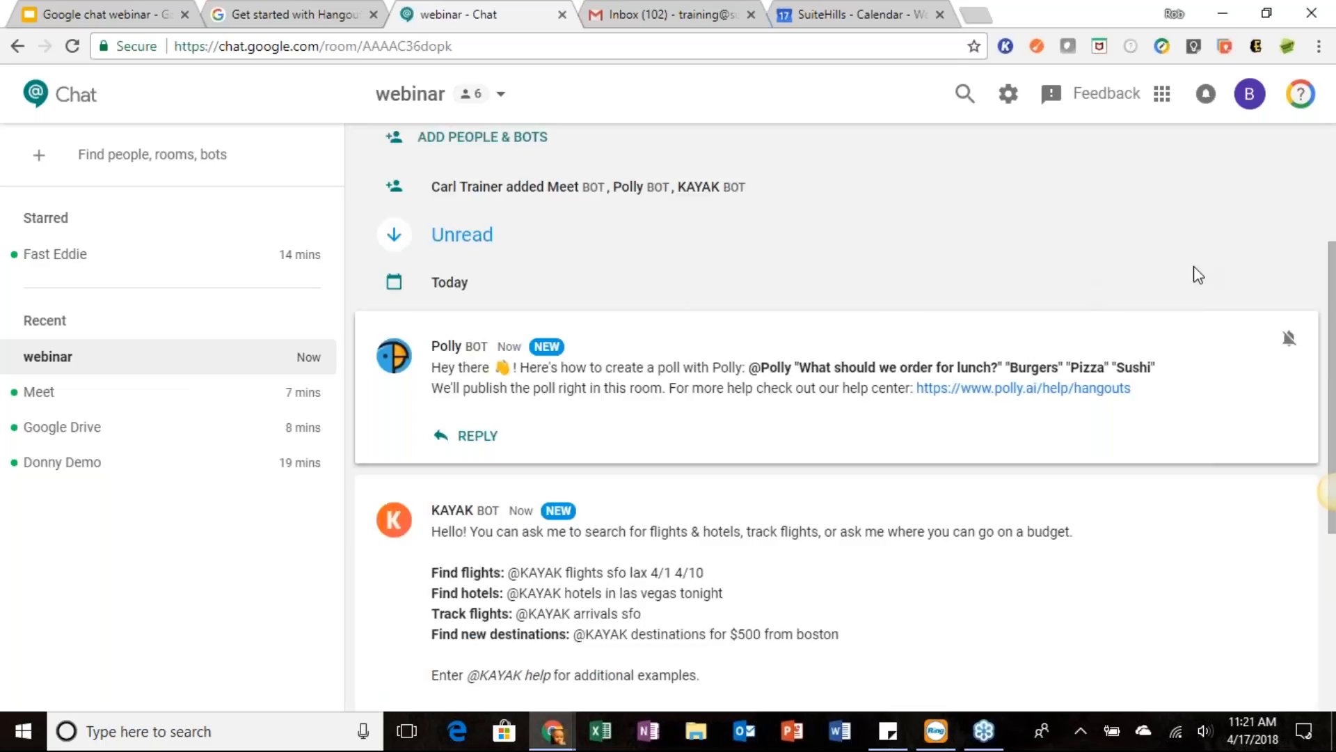
{"action": "scroll", "coordinate": [1203, 265], "scroll_direction": "down", "scroll_amount": 2}
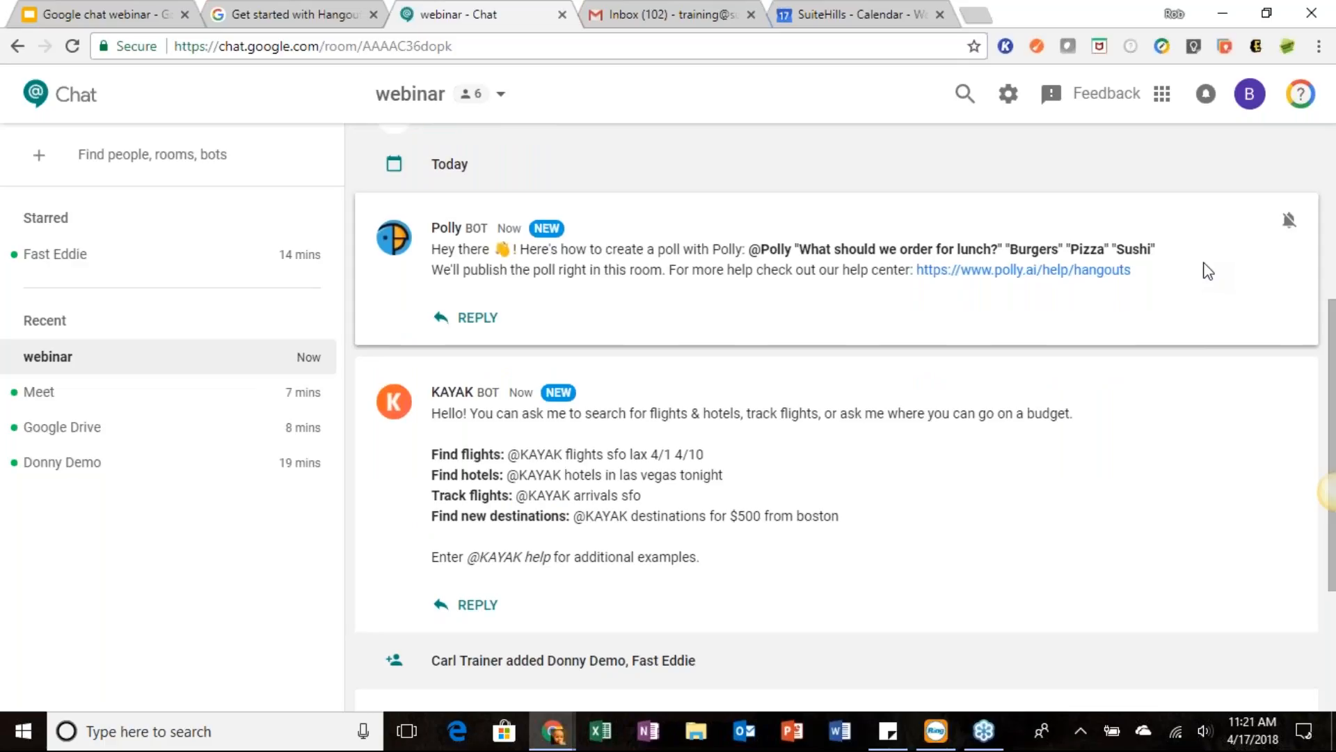
{"action": "scroll", "coordinate": [1207, 271], "scroll_direction": "down", "scroll_amount": 4}
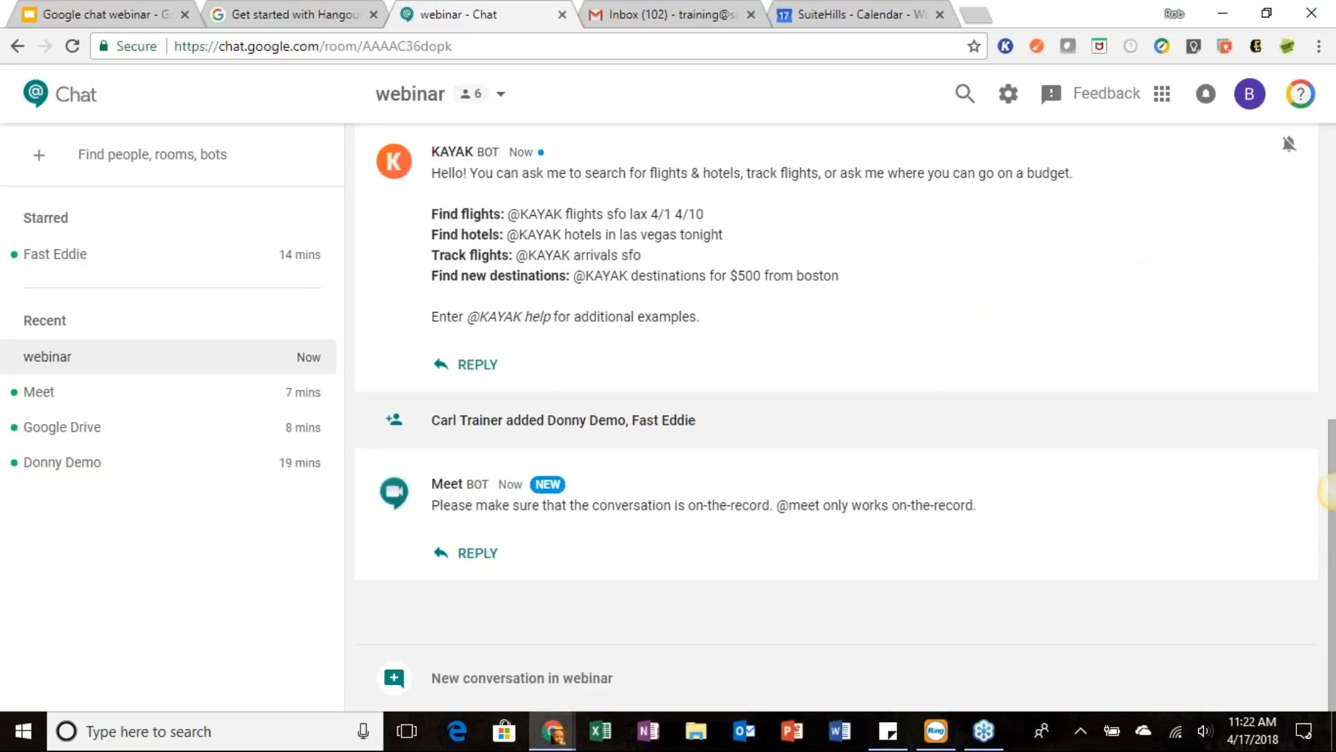
{"action": "scroll", "coordinate": [1330, 490], "scroll_direction": "up", "scroll_amount": 8}
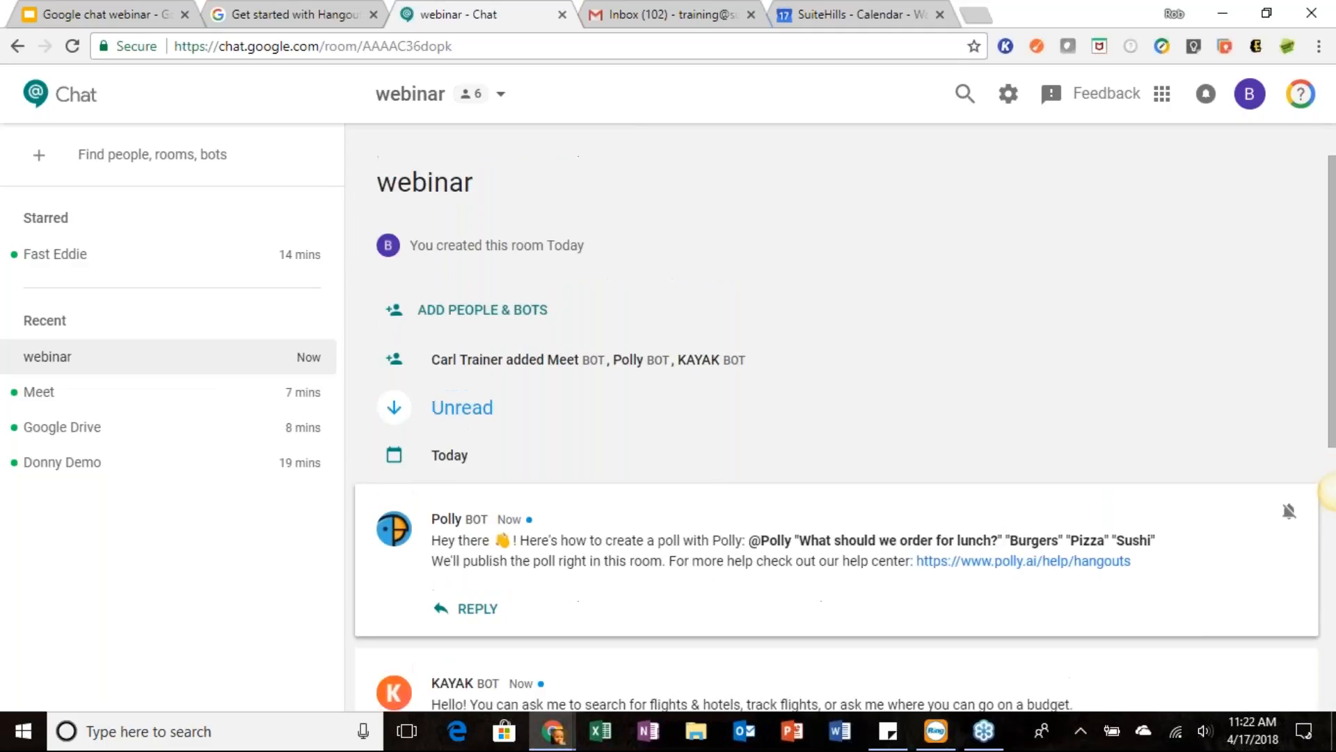
{"action": "scroll", "coordinate": [1329, 490], "scroll_direction": "down", "scroll_amount": 8}
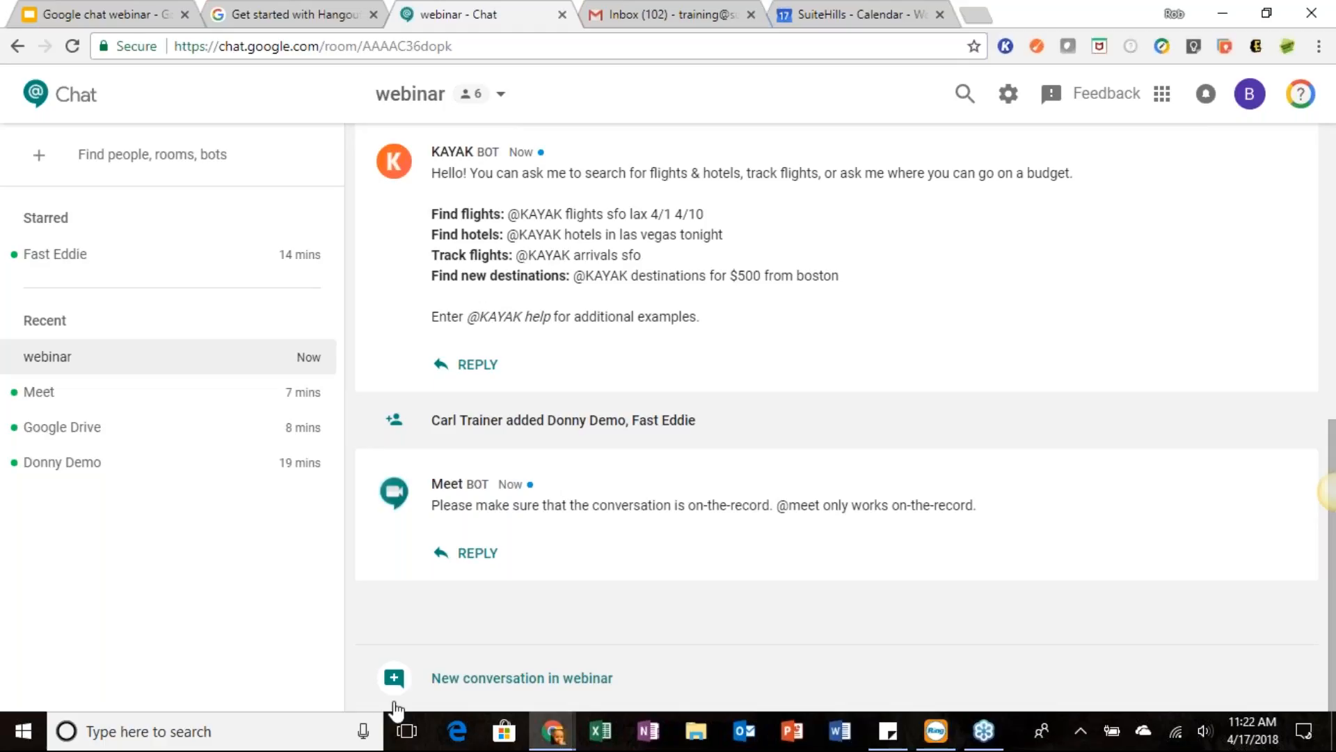
{"action": "left_click", "coordinate": [394, 679]}
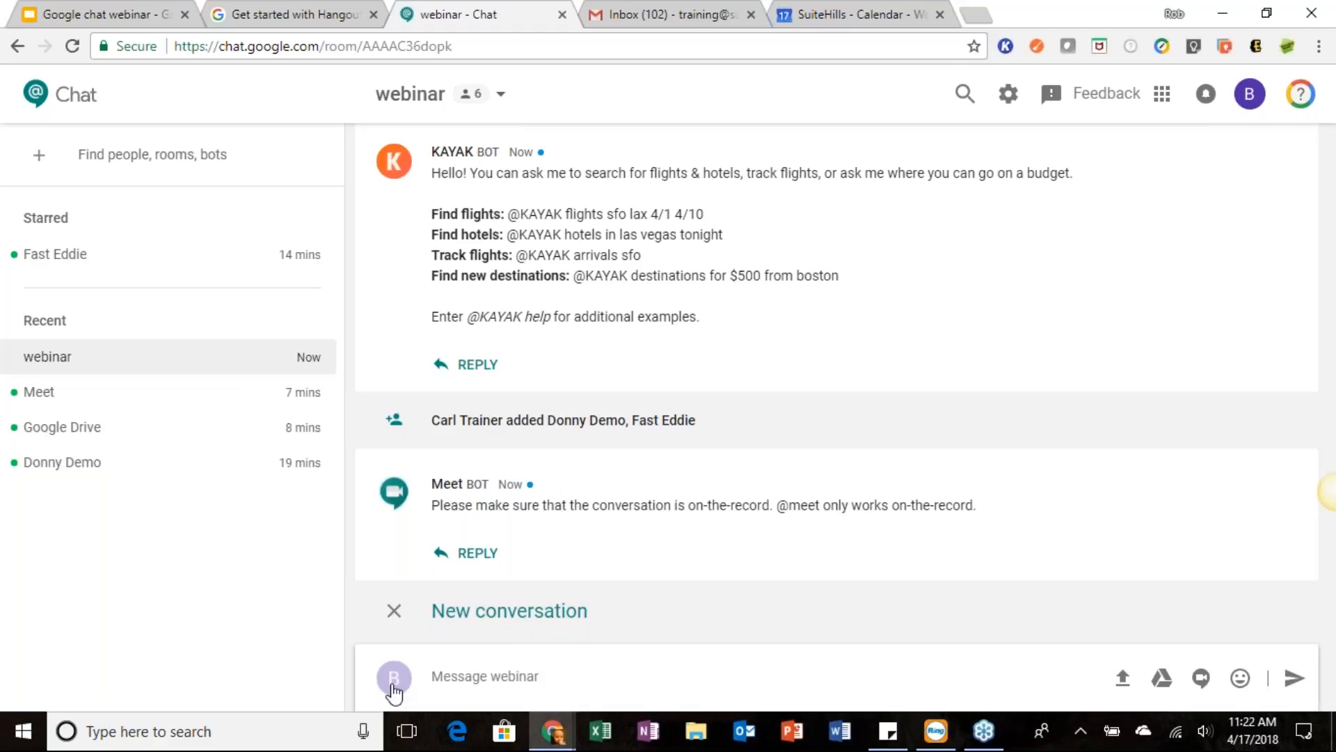
{"action": "type", "text": "@"}
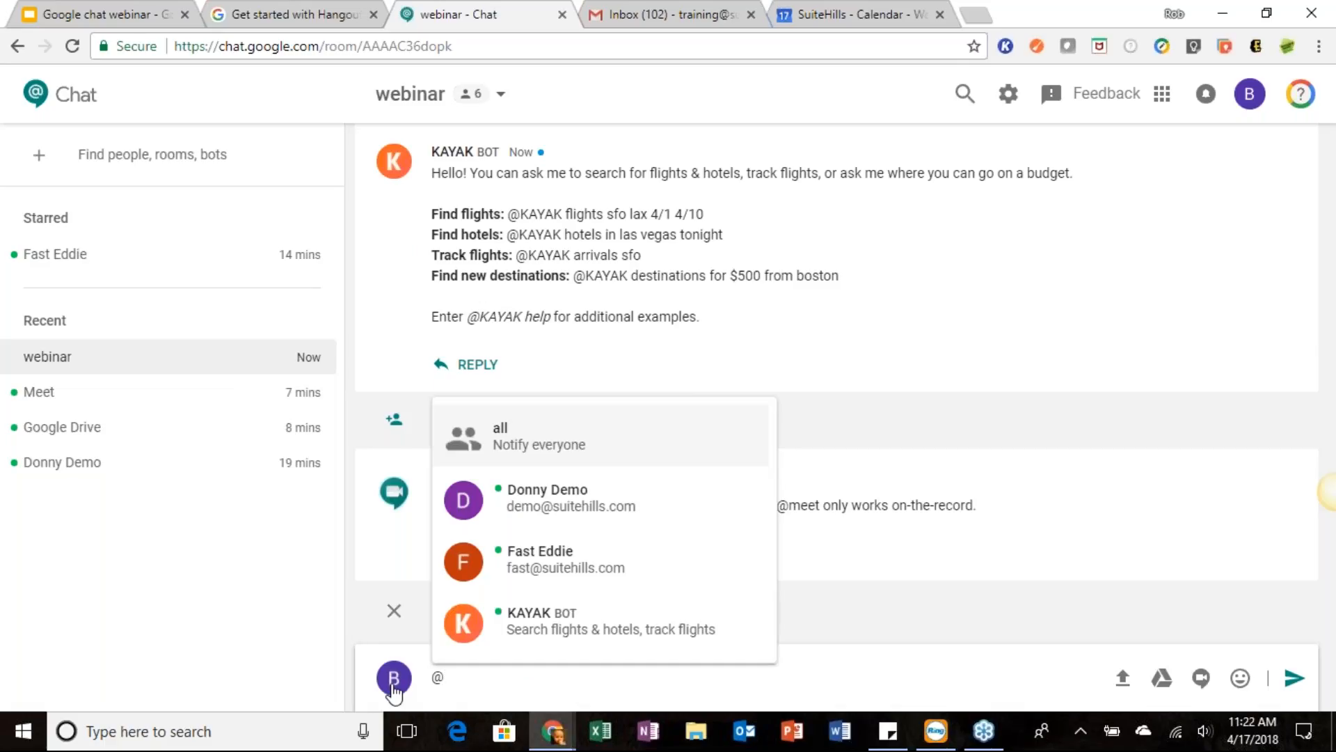
{"action": "type", "text": "d"}
{"action": "key", "text": "Return"}
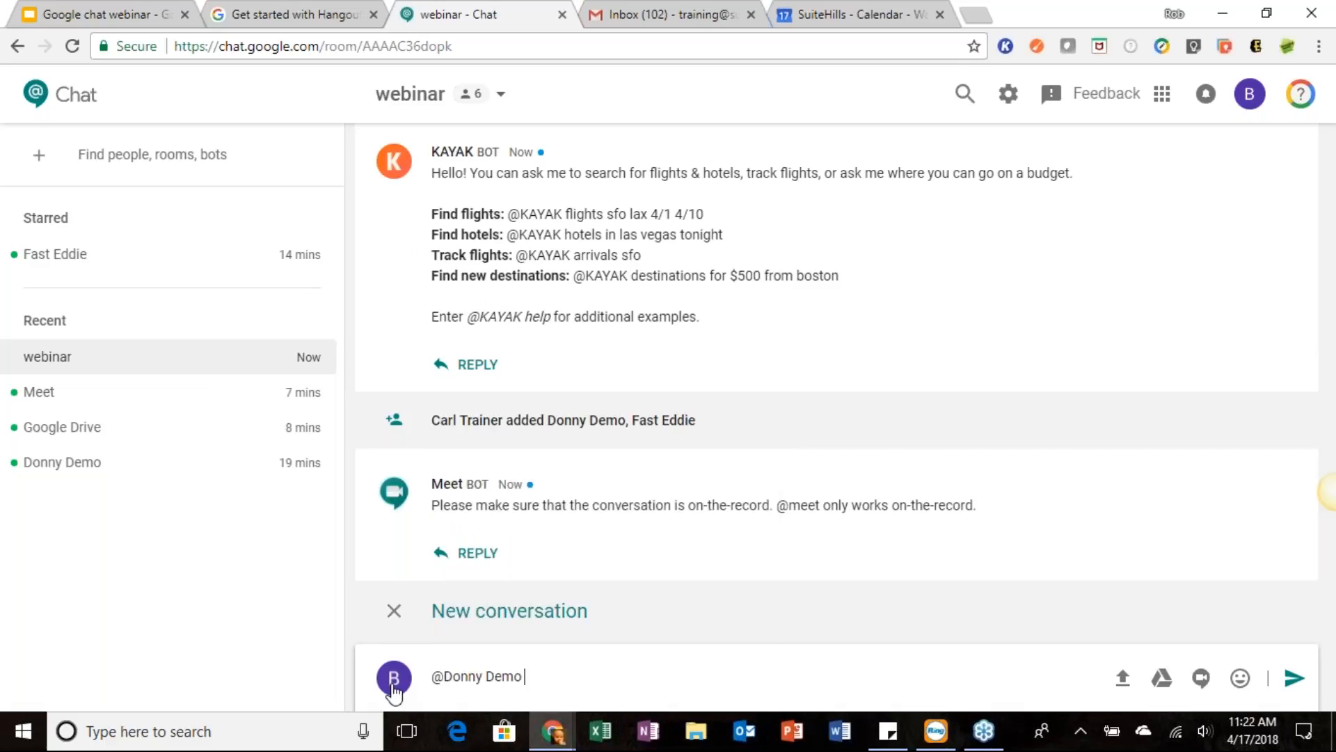
{"action": "key", "text": "BackSpace"}
{"action": "key", "text": "BackSpace"}
{"action": "key", "text": "BackSpace"}
{"action": "key", "text": "BackSpace"}
{"action": "key", "text": "BackSpace"}
{"action": "key", "text": "BackSpace"}
{"action": "key", "text": "BackSpace"}
{"action": "key", "text": "BackSpace"}
{"action": "key", "text": "BackSpace"}
{"action": "key", "text": "BackSpace"}
{"action": "key", "text": "BackSpace"}
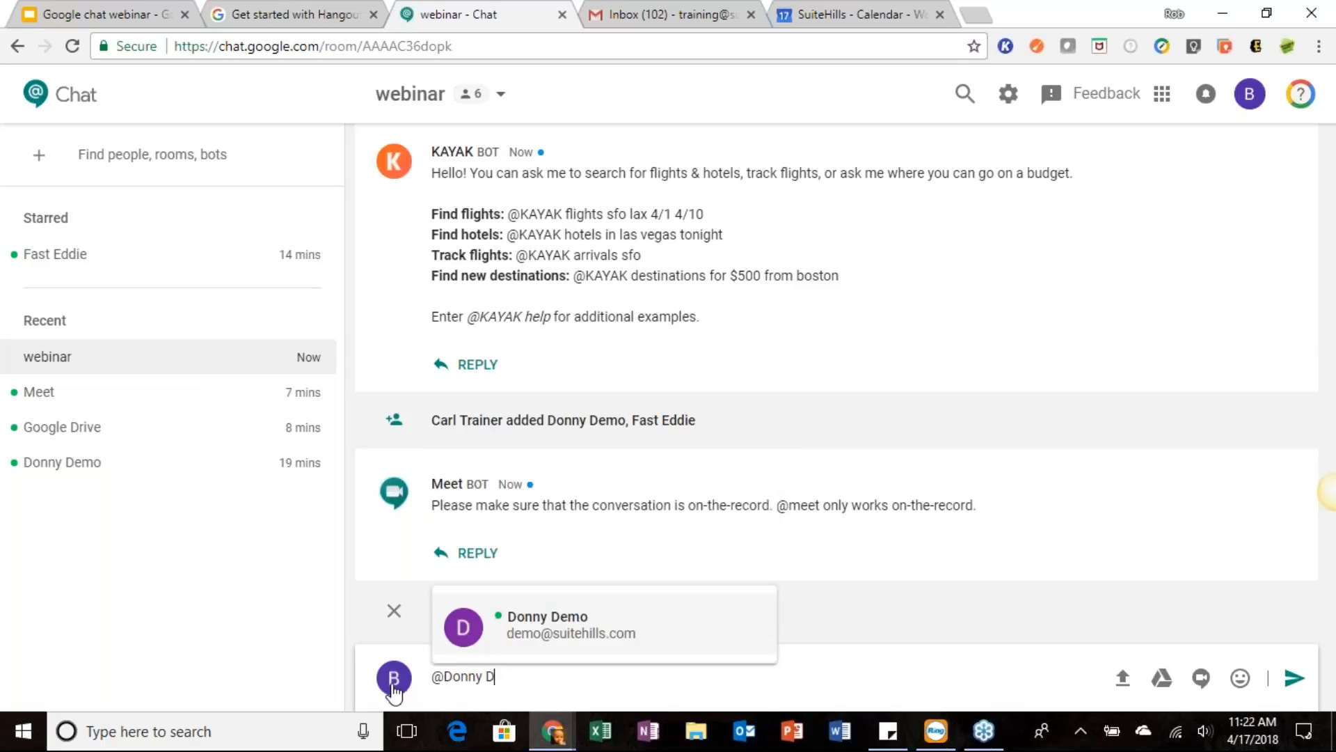
Mention the starred contact in the new conversation and send the message "how are you today?".
{"action": "type", "text": "@fat"}
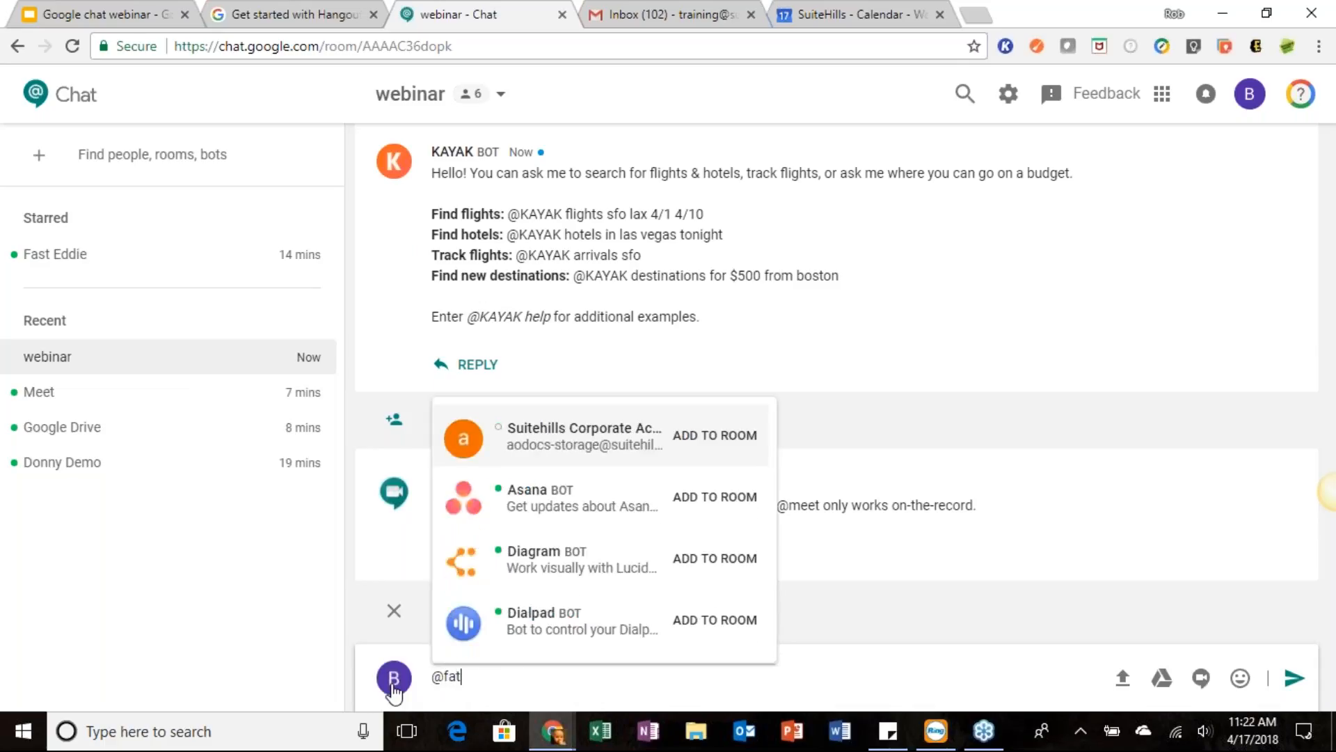
{"action": "key", "text": "BackSpace"}
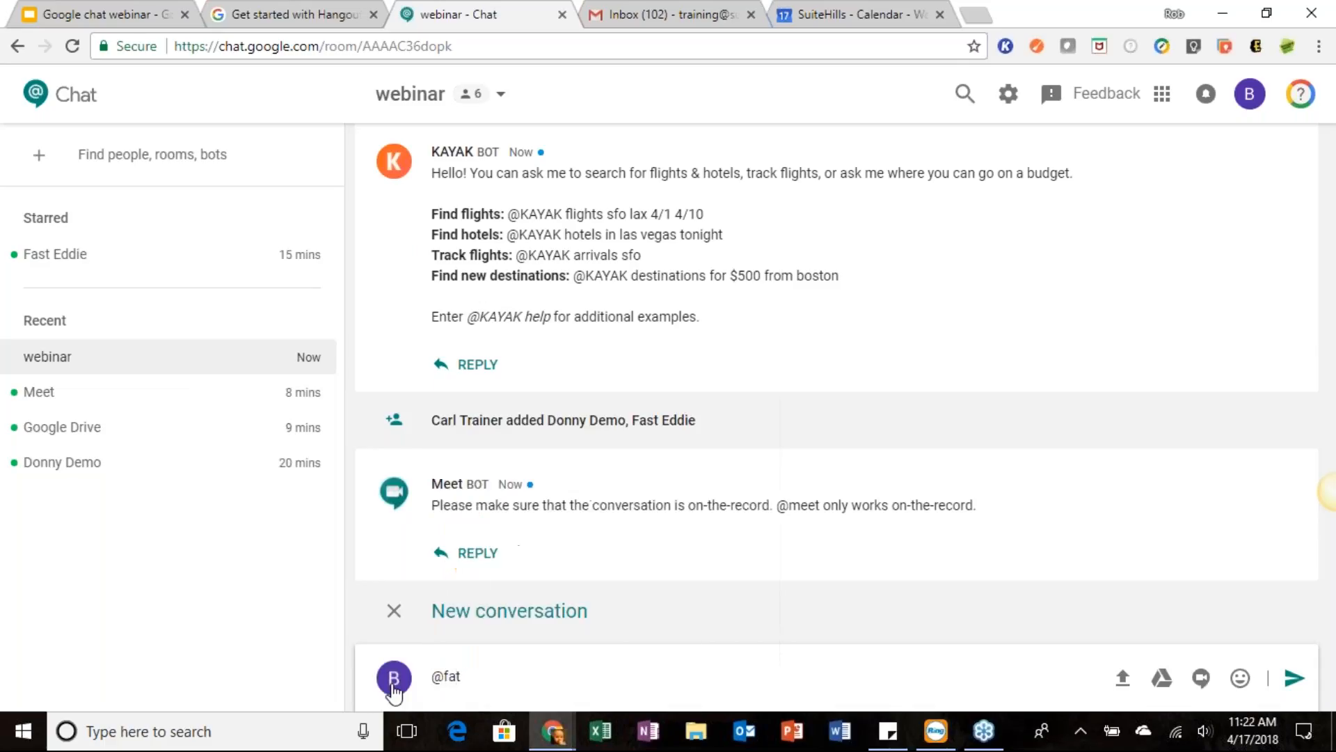
{"action": "type", "text": "st"}
{"action": "key", "text": "Return"}
{"action": "type", "text": "how are you t"}
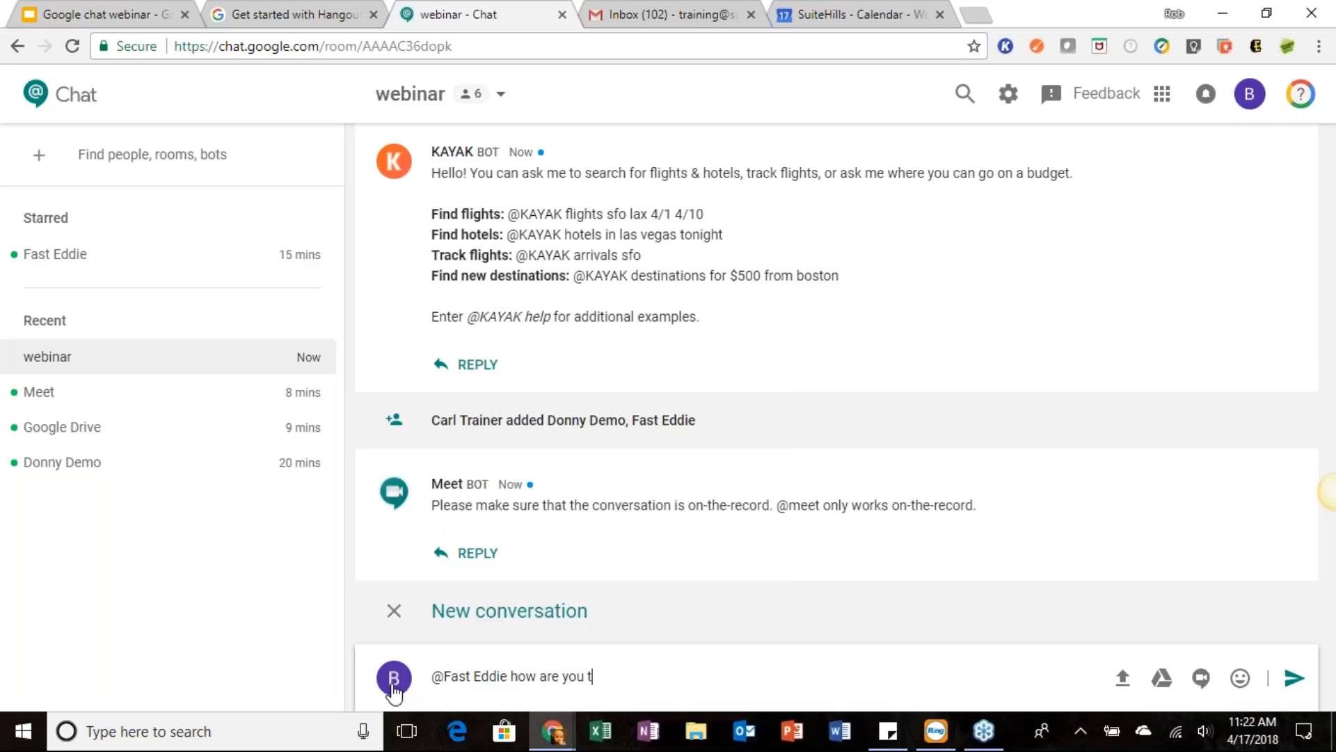
{"action": "type", "text": "oday?"}
{"action": "key", "text": "Return"}
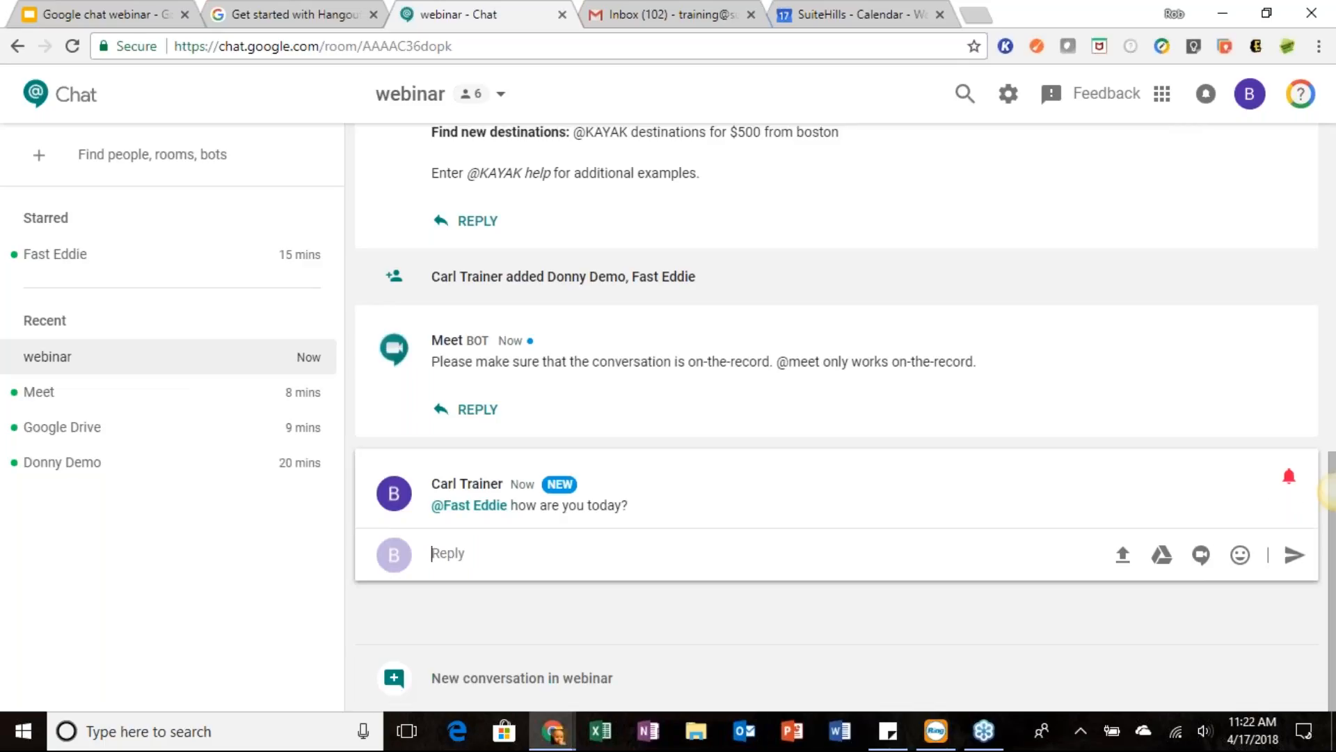
Review the separate conversation threads in the webinar room and open a reply in the "how are you today?" thread.
{"action": "scroll", "coordinate": [782, 422], "scroll_direction": "up", "scroll_amount": 4}
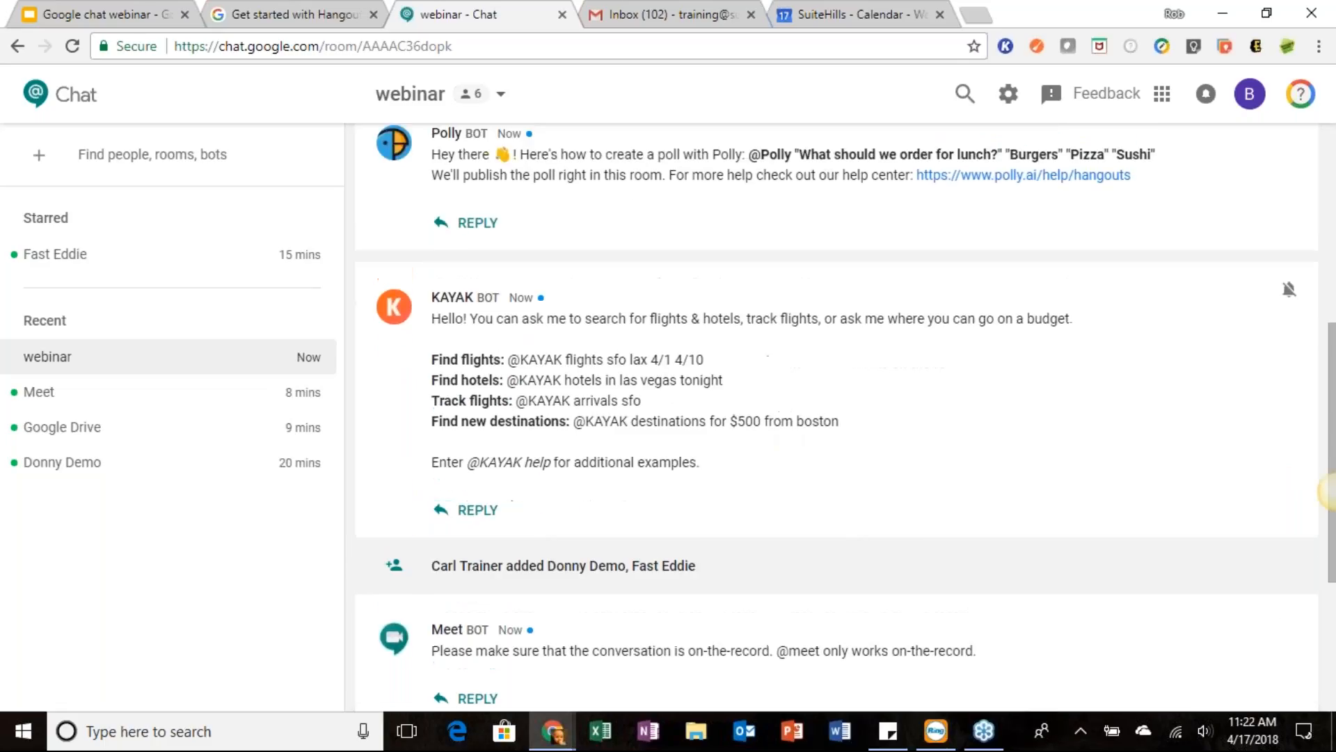
{"action": "scroll", "coordinate": [783, 421], "scroll_direction": "up", "scroll_amount": 4}
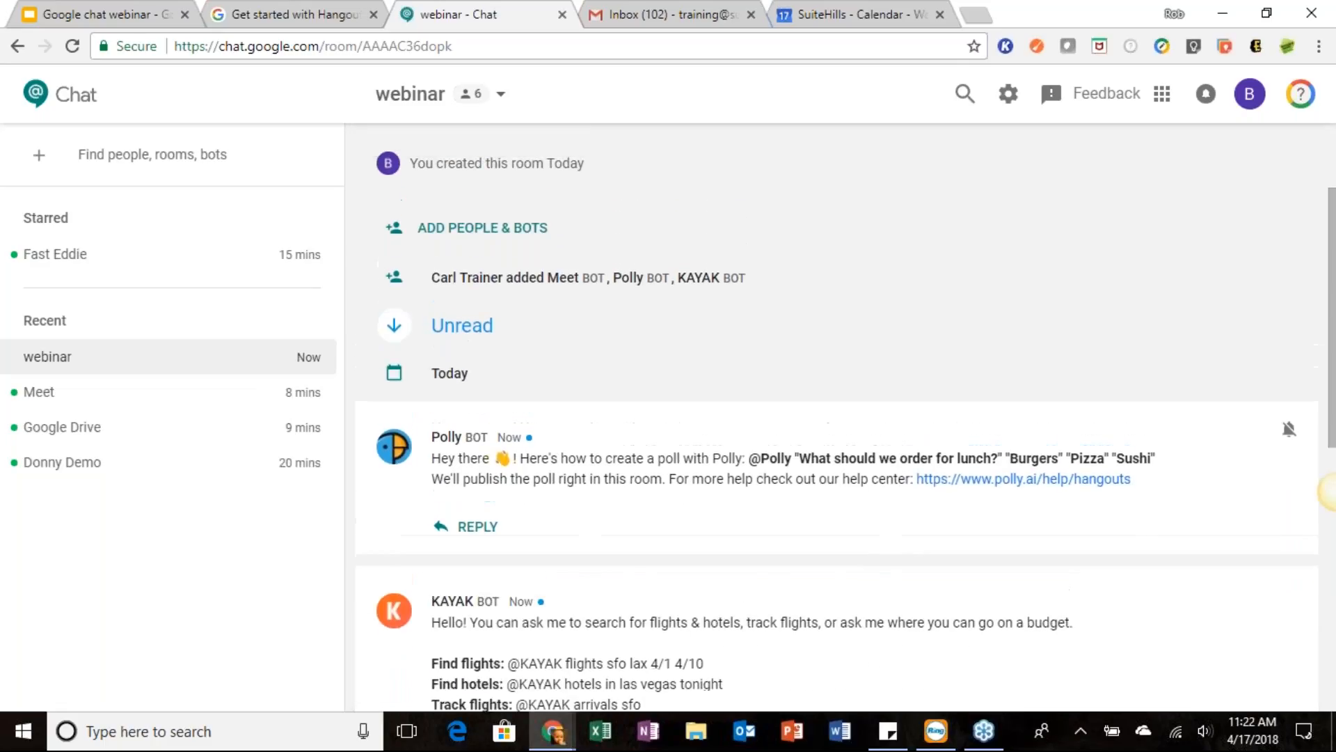
{"action": "scroll", "coordinate": [783, 422], "scroll_direction": "down", "scroll_amount": 3}
{"action": "scroll", "coordinate": [457, 299], "scroll_direction": "down", "scroll_amount": 1}
{"action": "scroll", "coordinate": [457, 299], "scroll_direction": "up", "scroll_amount": 1}
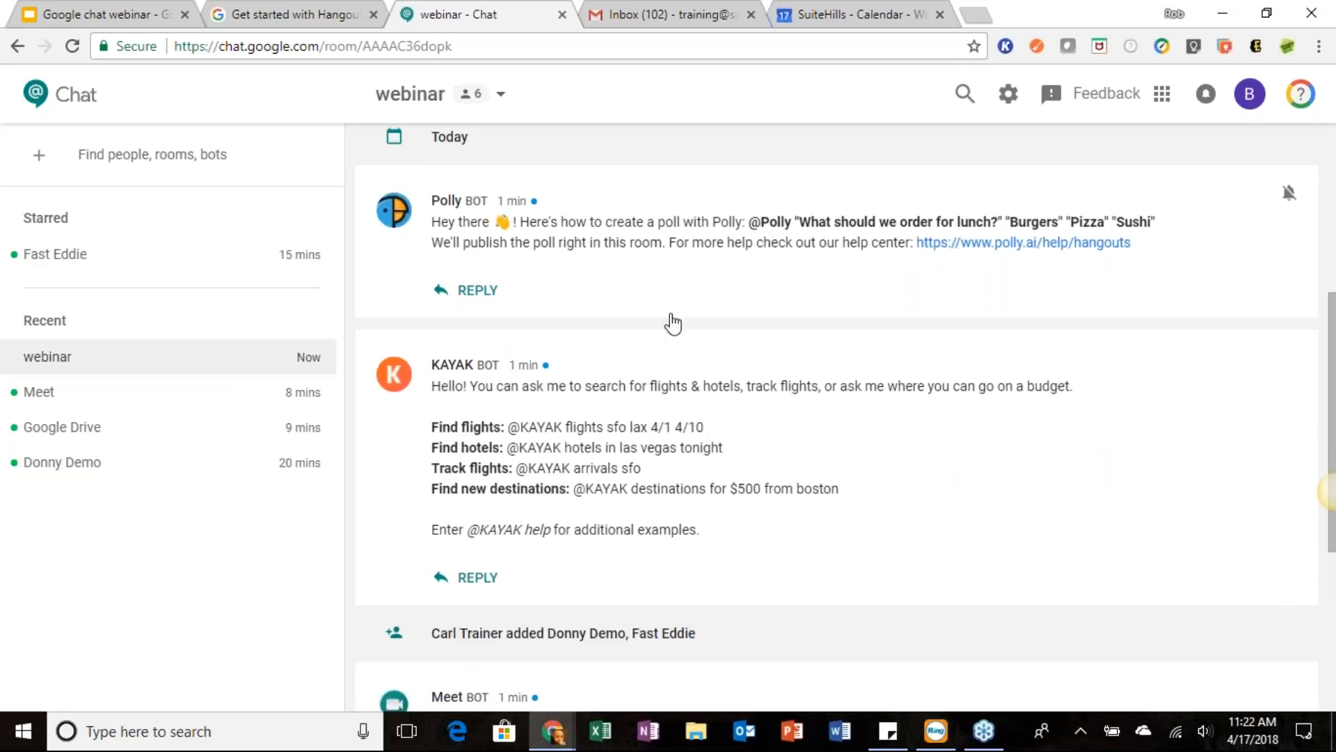
{"action": "scroll", "coordinate": [686, 337], "scroll_direction": "down", "scroll_amount": 2}
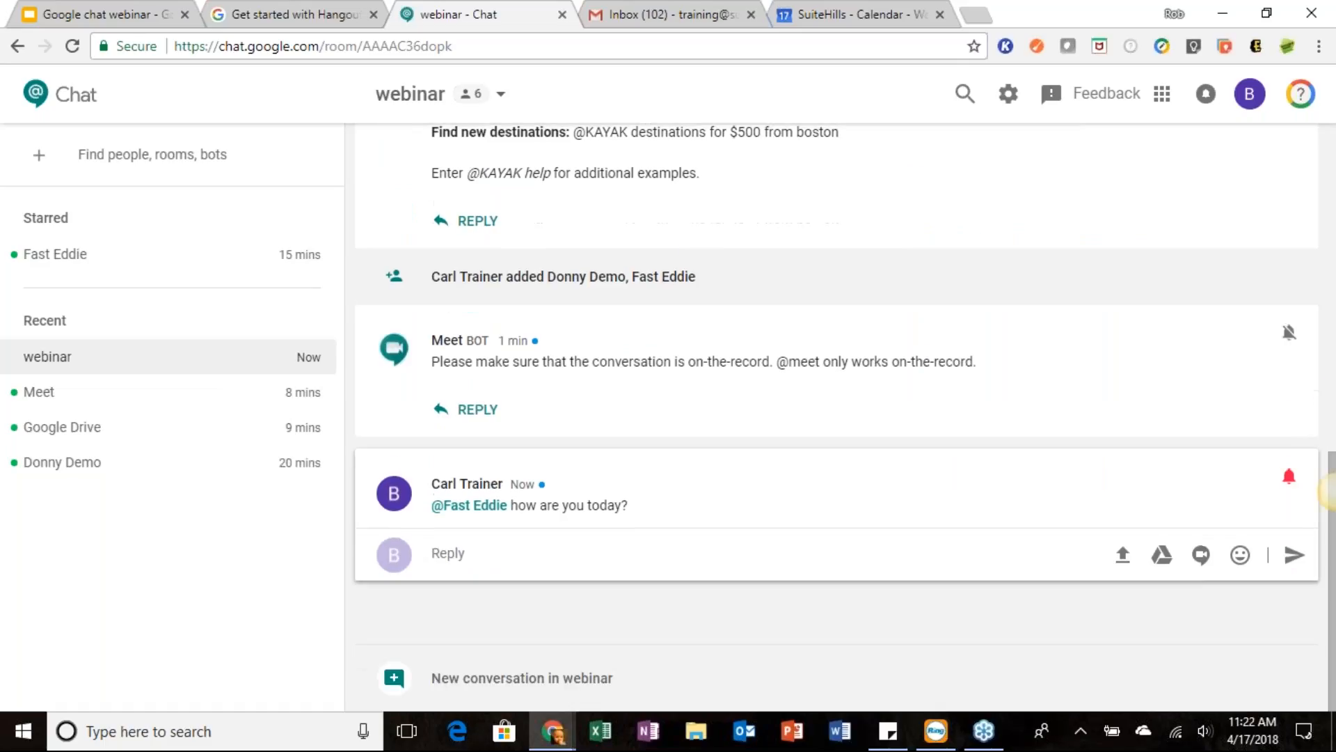
{"action": "left_click", "coordinate": [469, 559]}
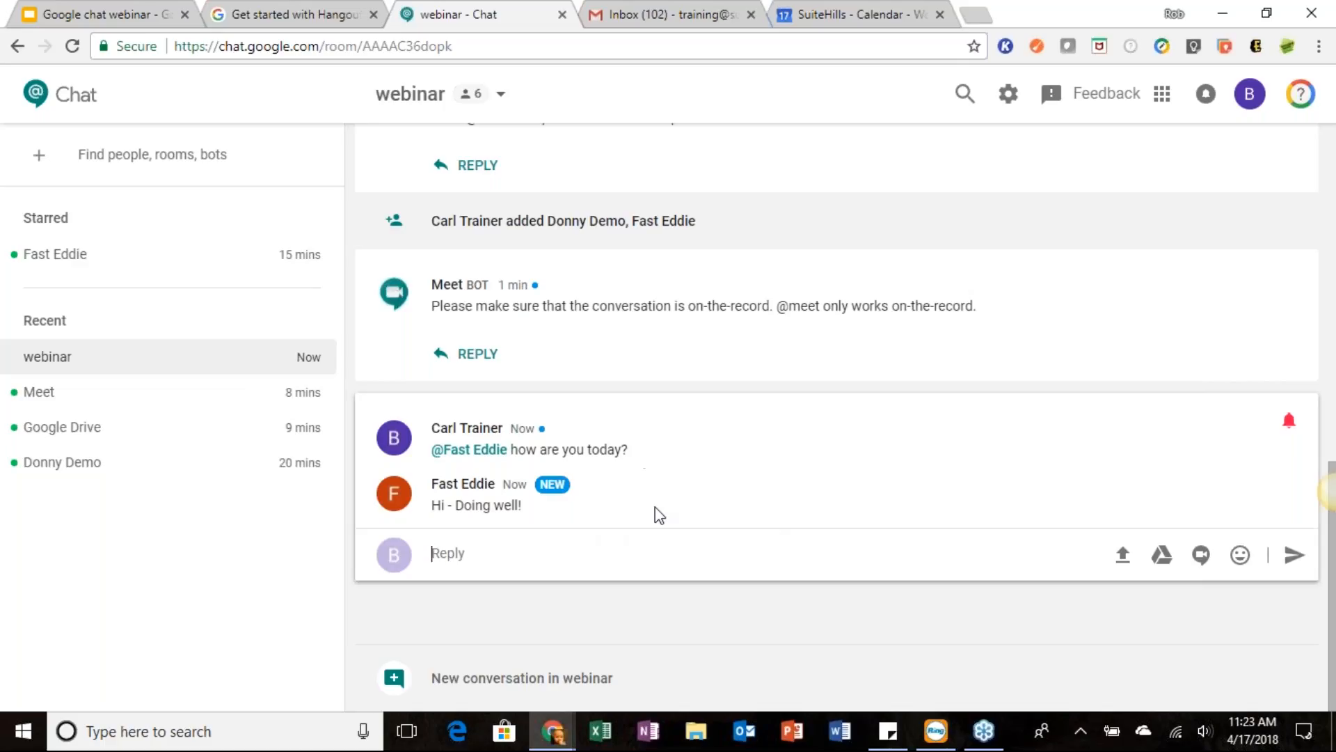
Start a new conversation in the webinar room with the message "Hows the marketing strategy moving along?".
{"action": "left_click", "coordinate": [462, 681]}
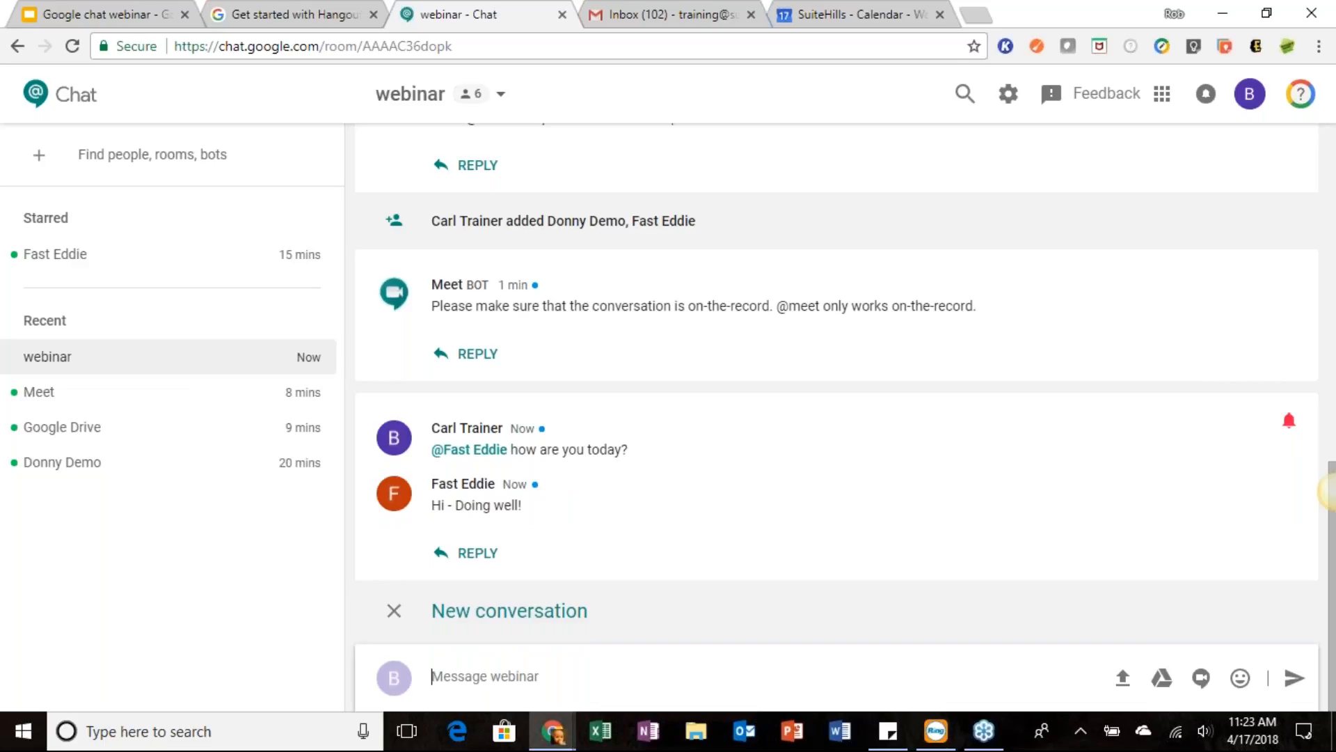
{"action": "type", "text": "Hows the marketing strategy moving along?"}
{"action": "key", "text": "Return"}
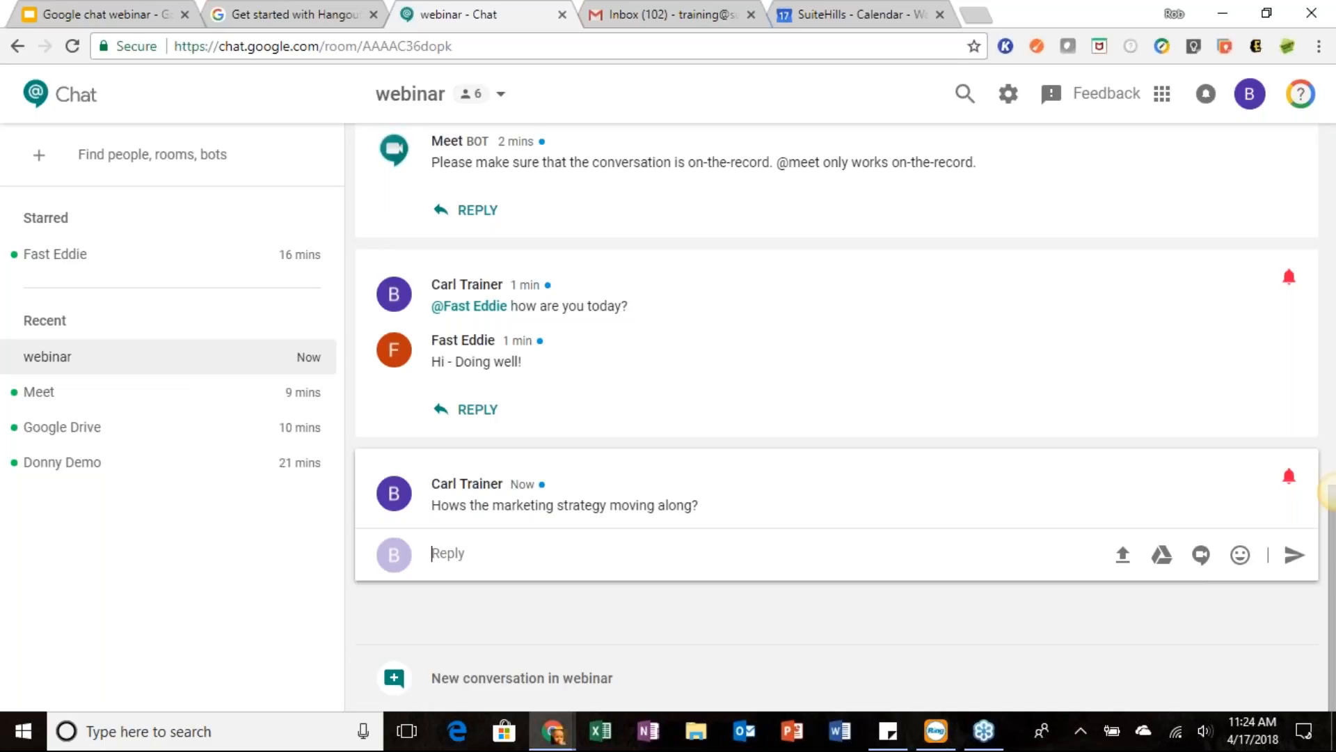
Load the new message in the webinar room and reply "hey!" in the "Hello!" thread.
{"action": "left_click", "coordinate": [509, 105]}
{"action": "left_click", "coordinate": [655, 358]}
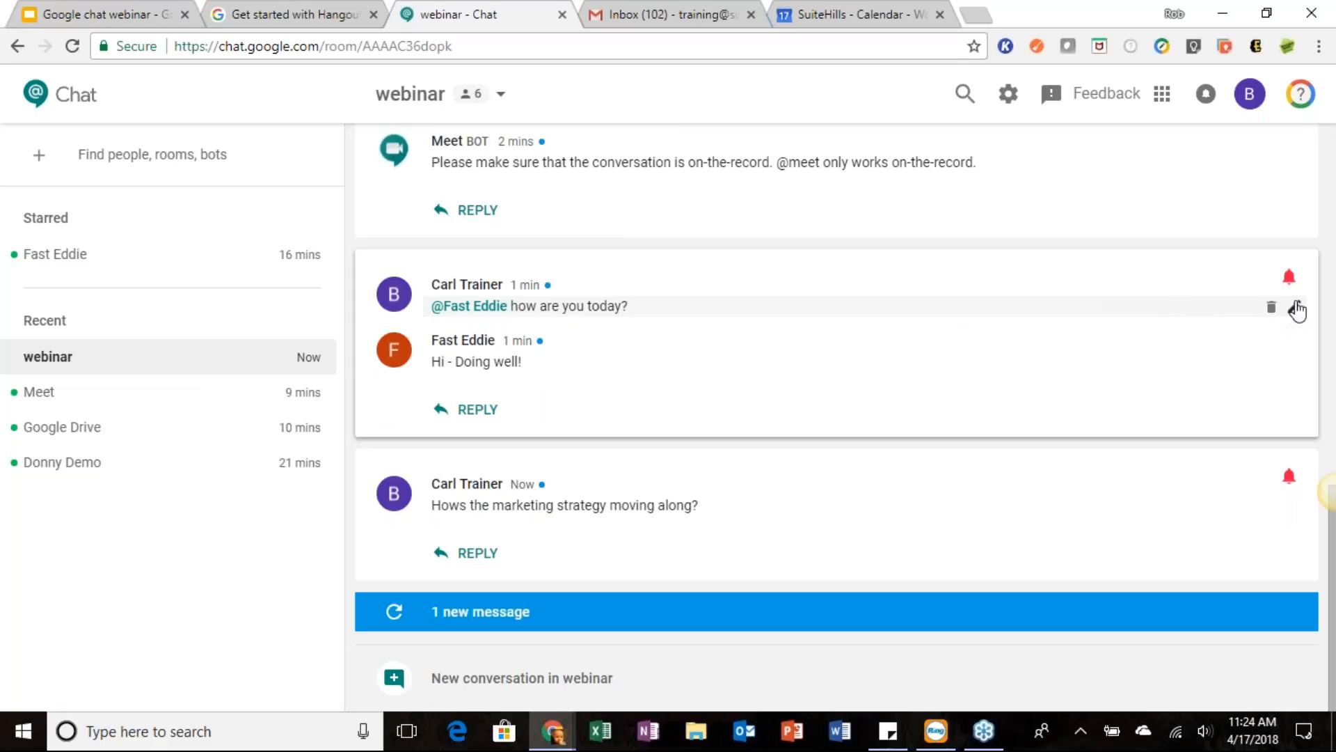
{"action": "left_click", "coordinate": [575, 621]}
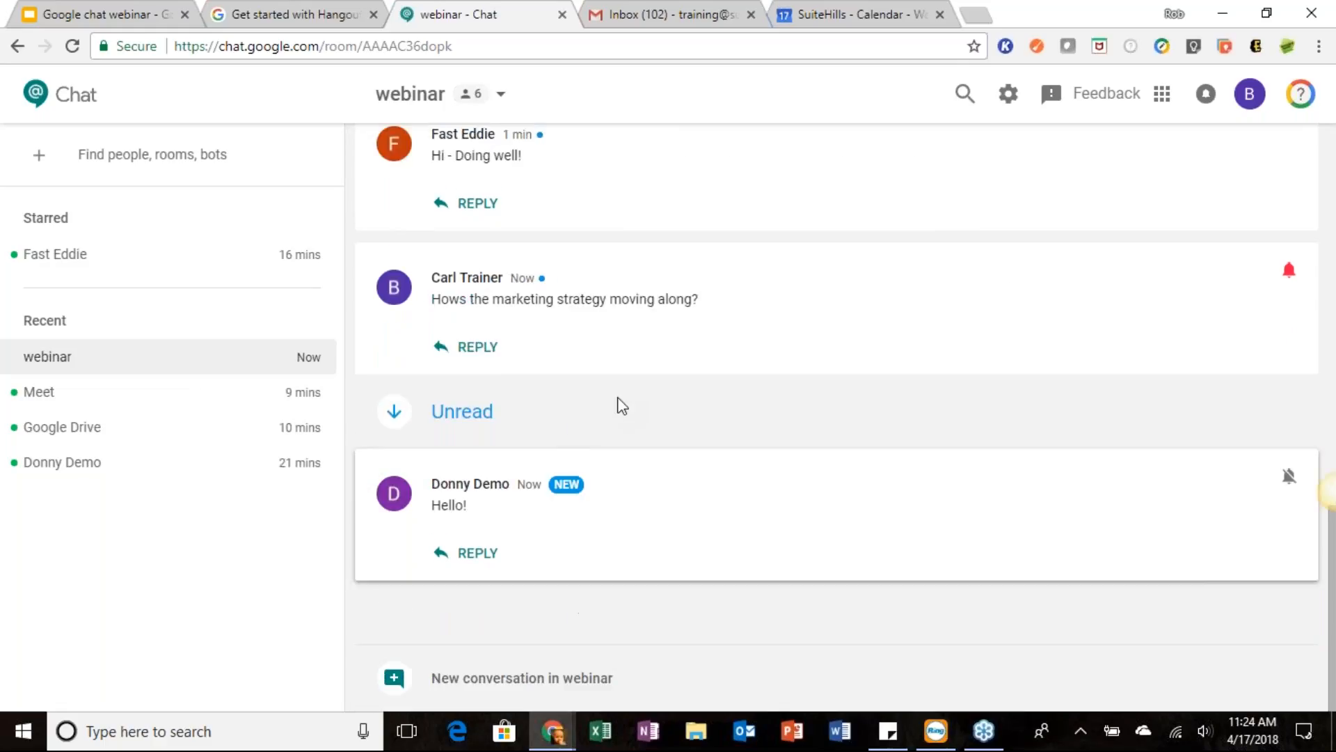
{"action": "left_click", "coordinate": [518, 553]}
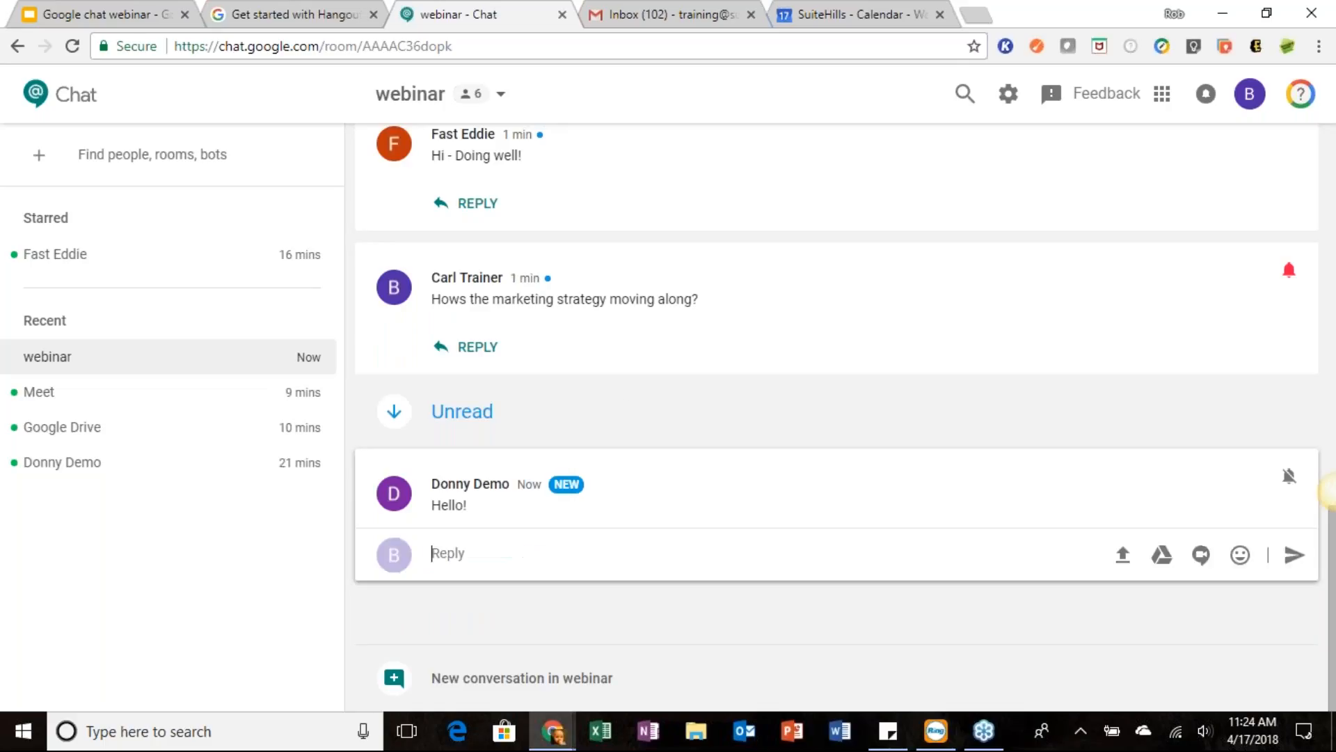
{"action": "type", "text": "hey"}
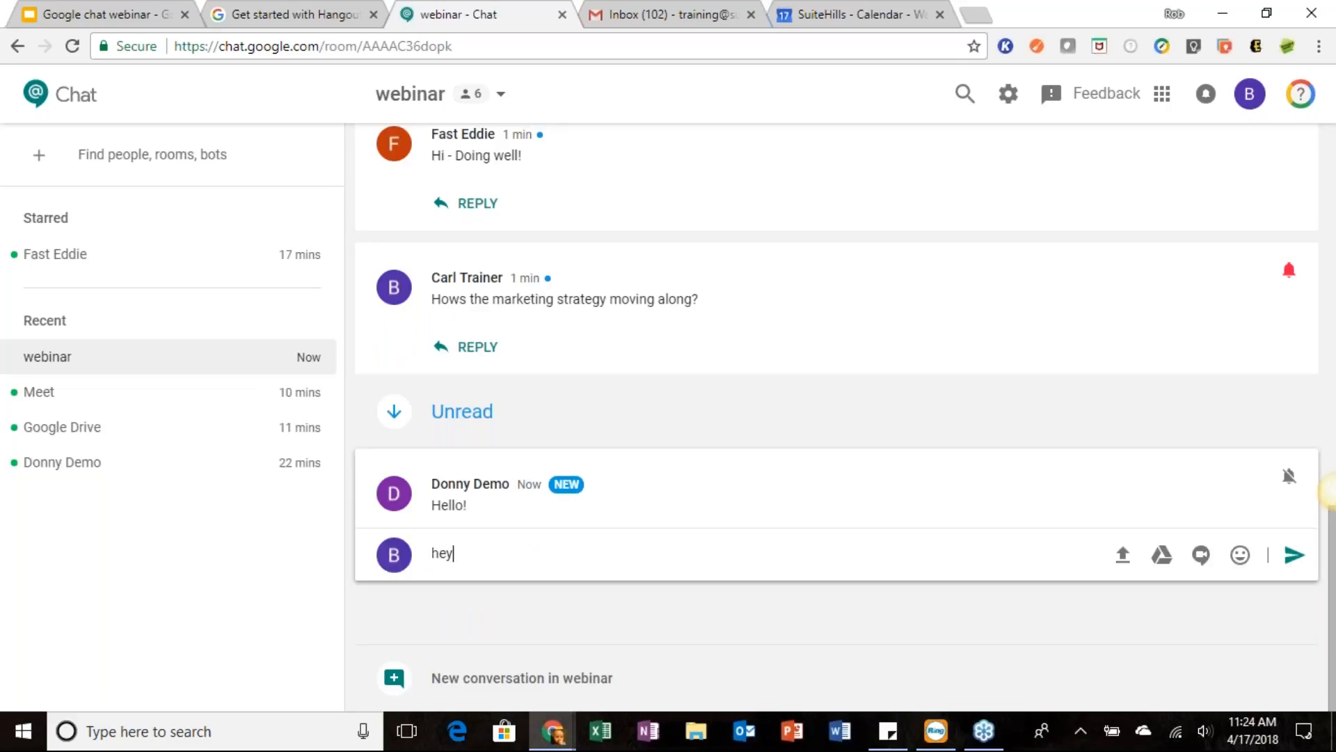
{"action": "type", "text": "!"}
{"action": "key", "text": "Return"}
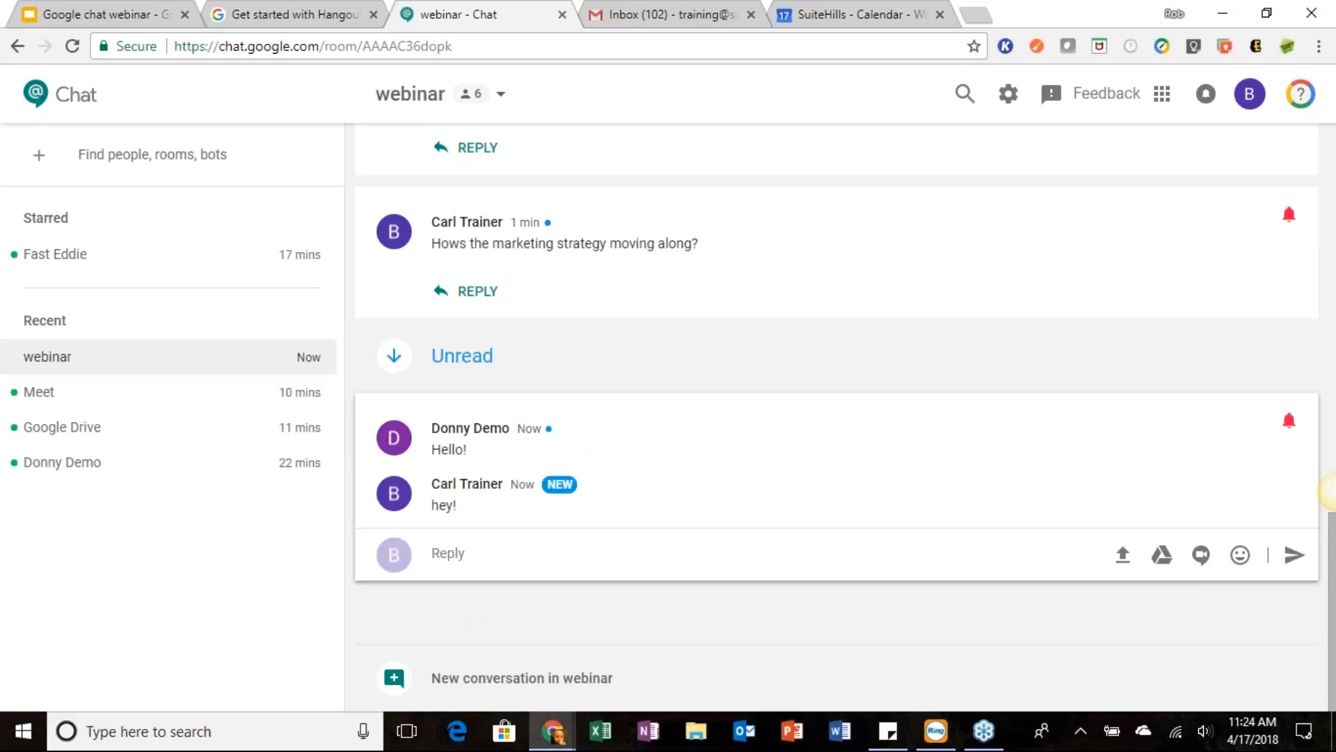
Leave the webinar room and confirm leaving it.
{"action": "left_click", "coordinate": [502, 95]}
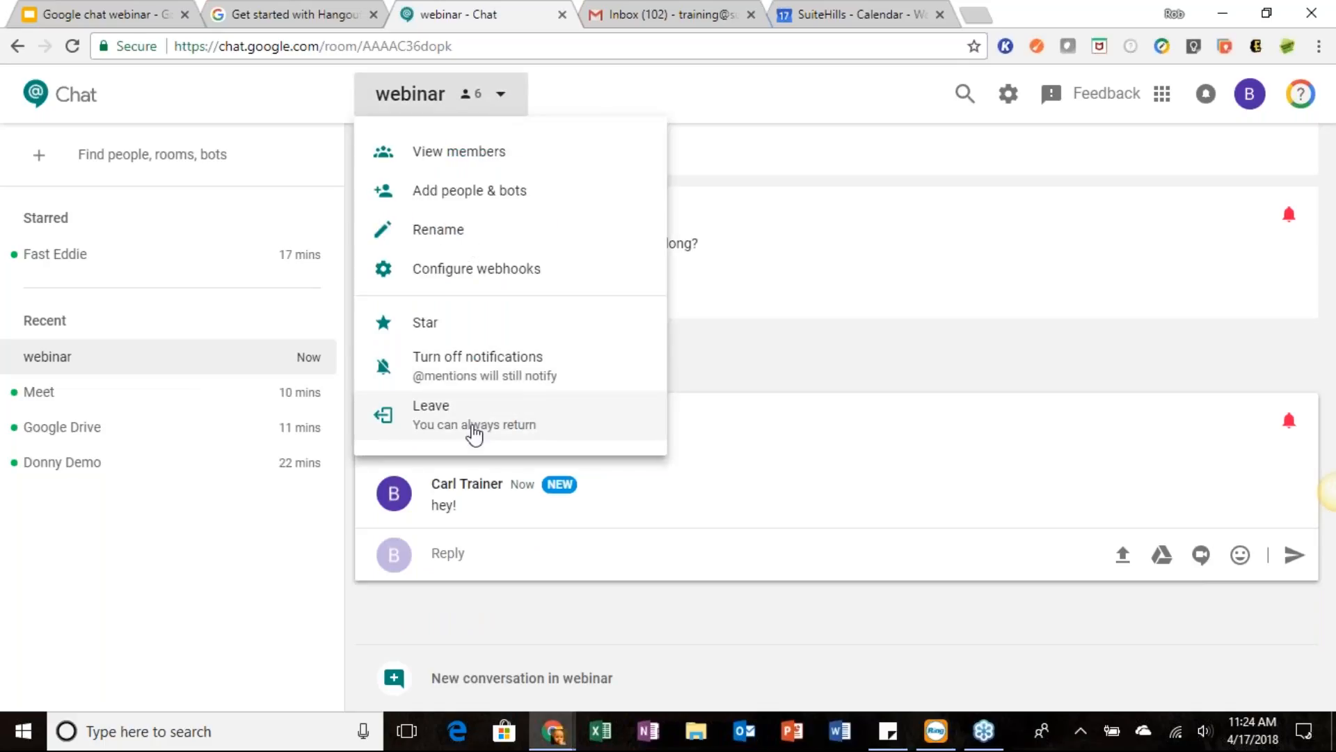
{"action": "left_click", "coordinate": [474, 435]}
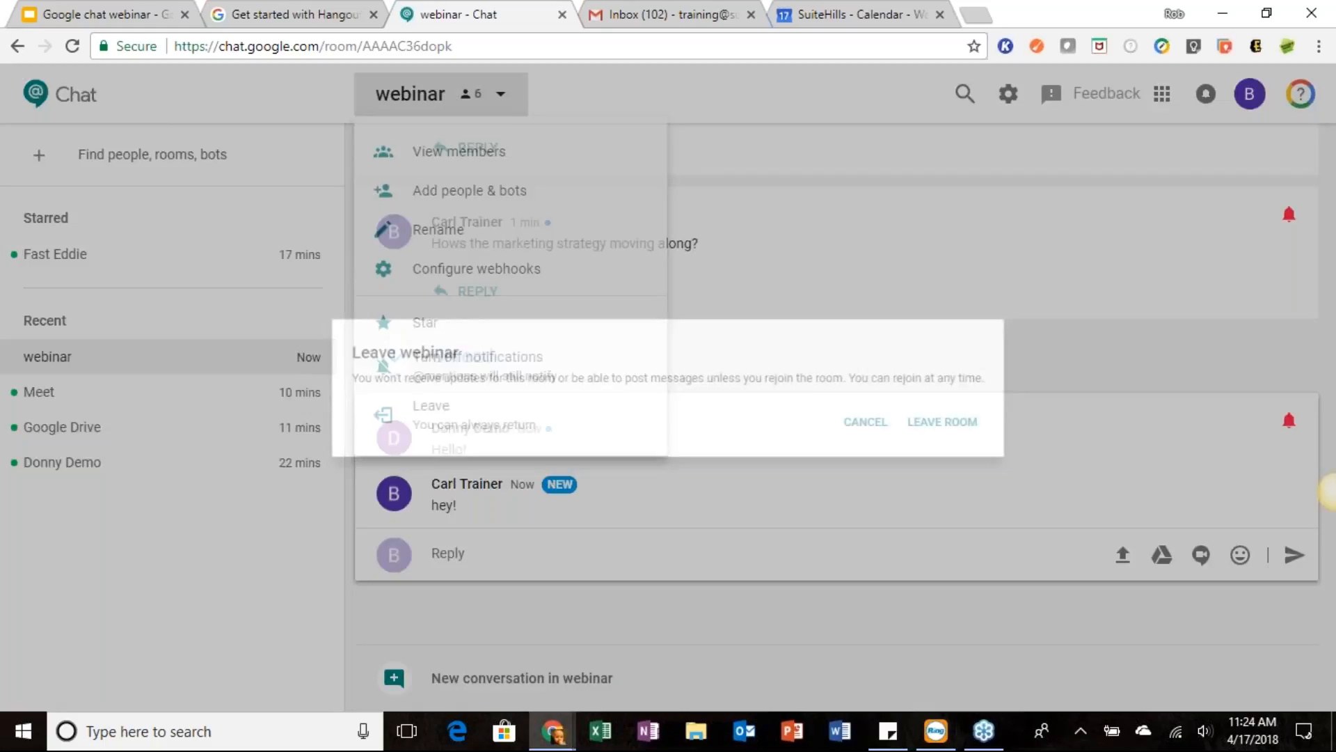
{"action": "left_click", "coordinate": [1012, 437]}
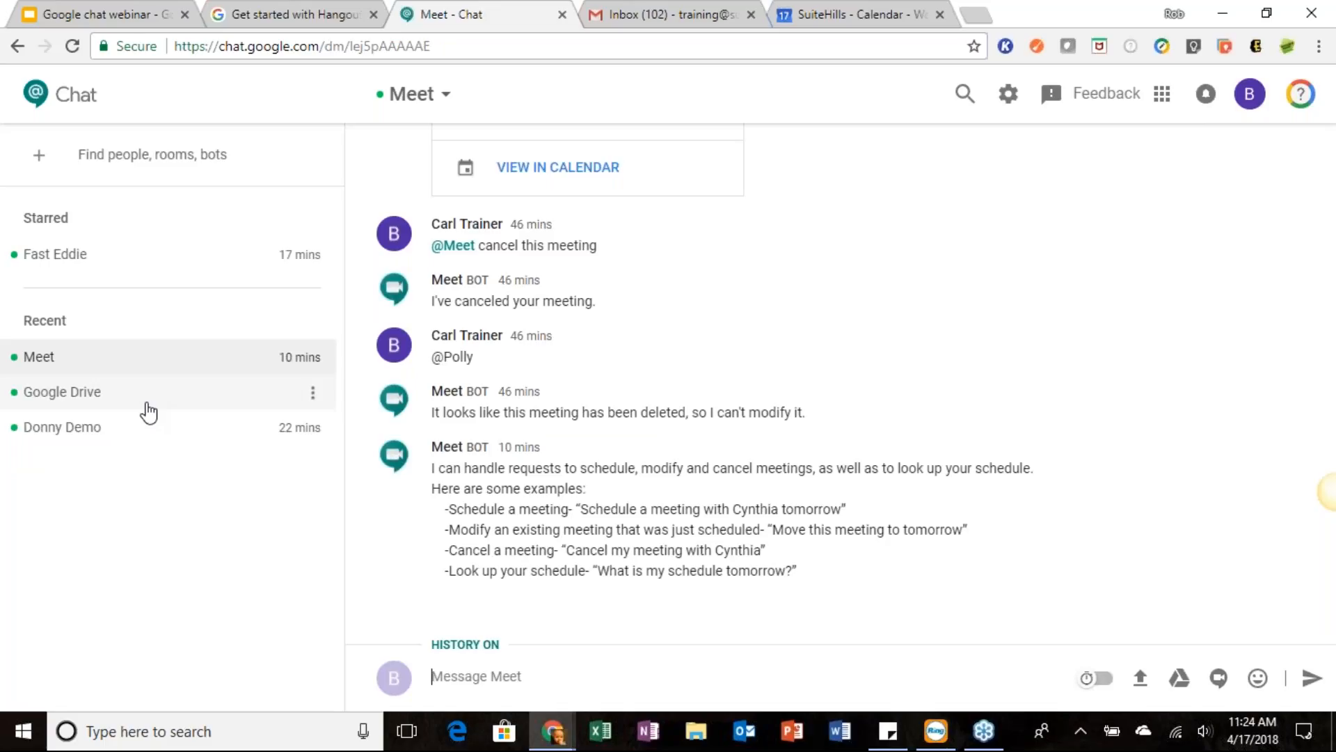
Browse the available rooms, preview the webinar room and join it again.
{"action": "left_click", "coordinate": [118, 171]}
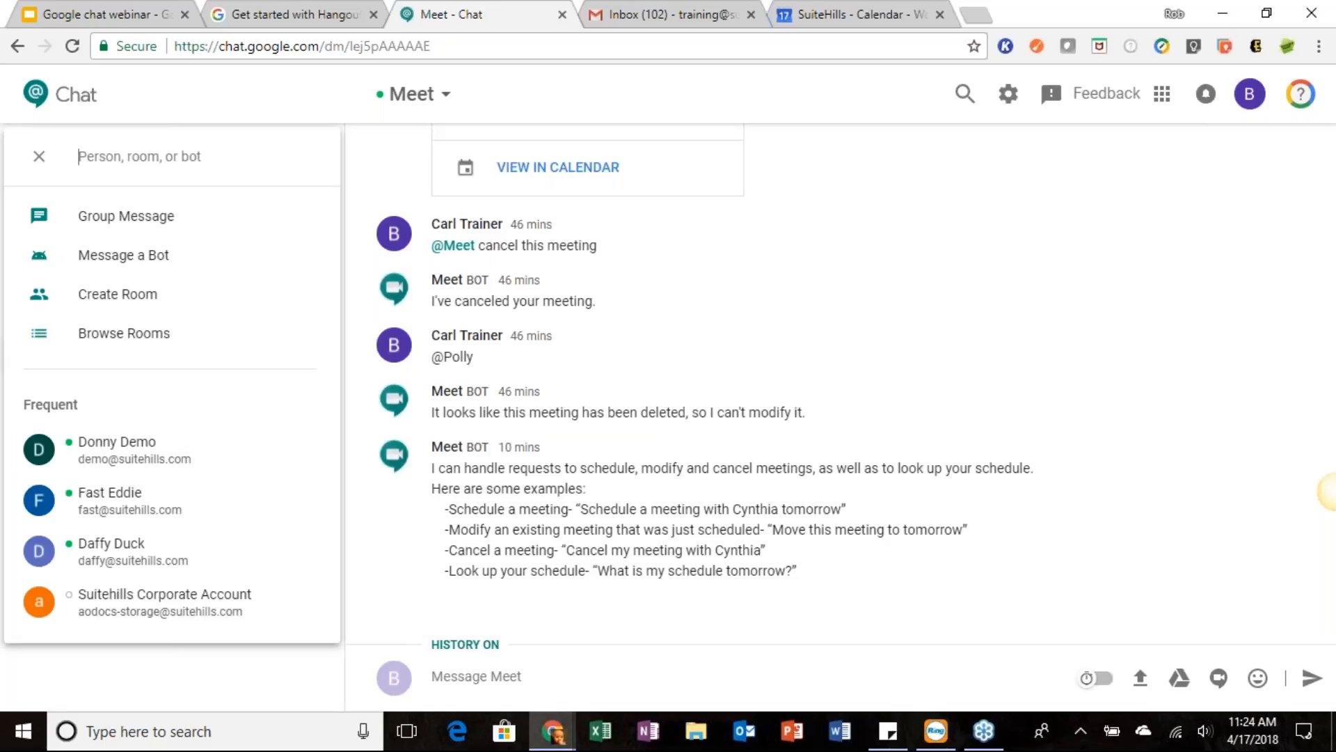
{"action": "left_click", "coordinate": [184, 341]}
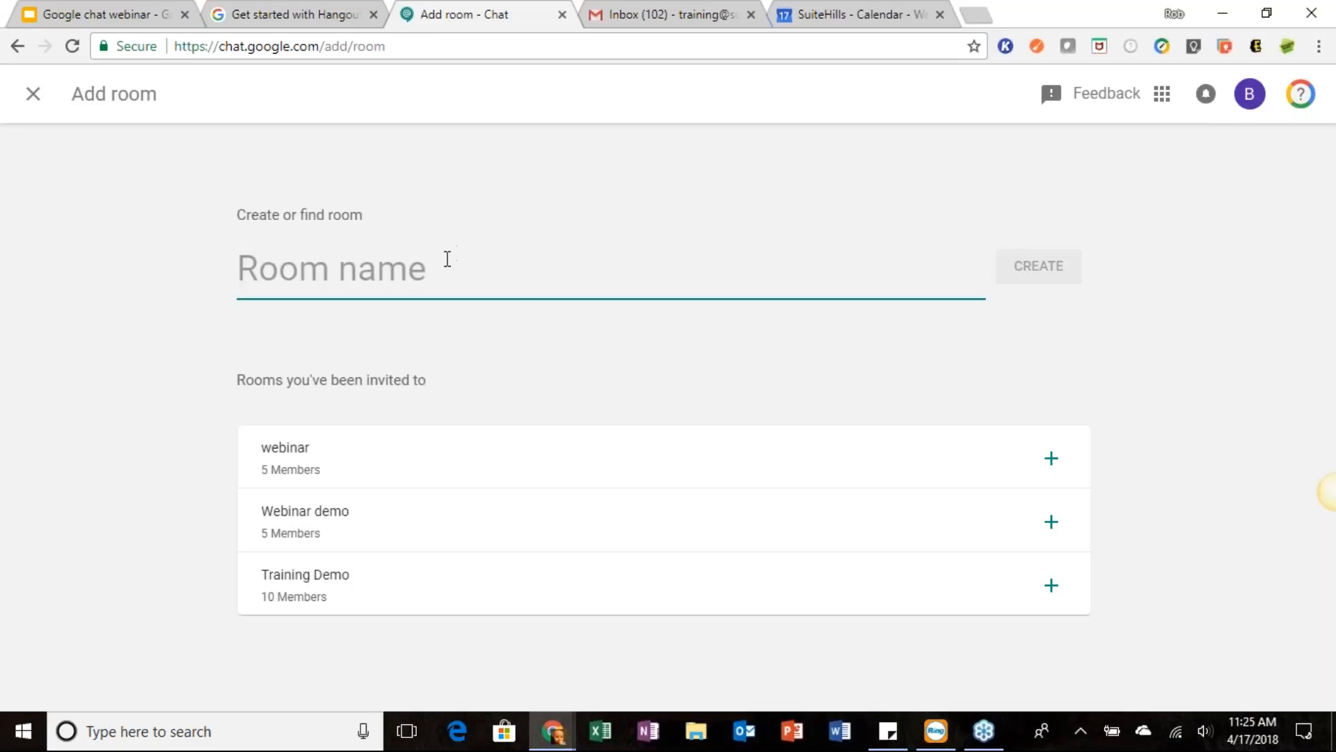
{"action": "mouse_move", "coordinate": [469, 446]}
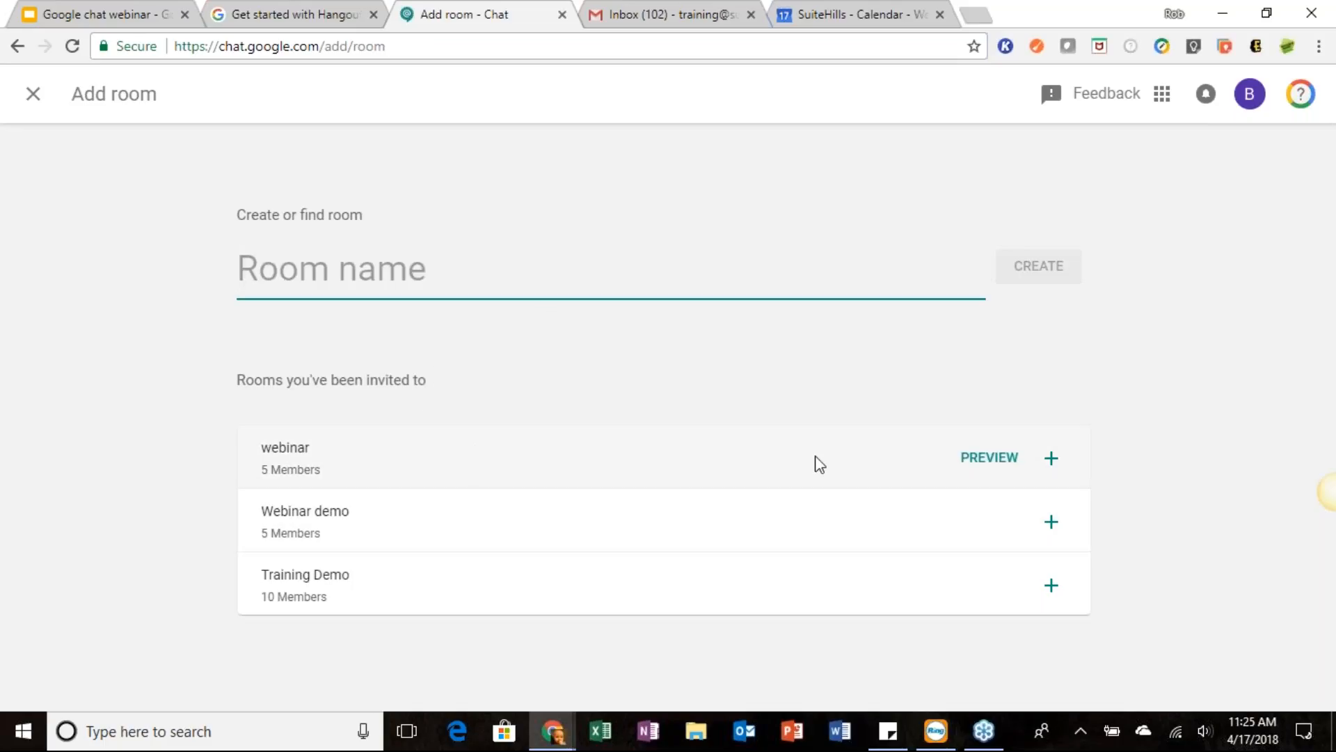
{"action": "left_click", "coordinate": [1000, 467]}
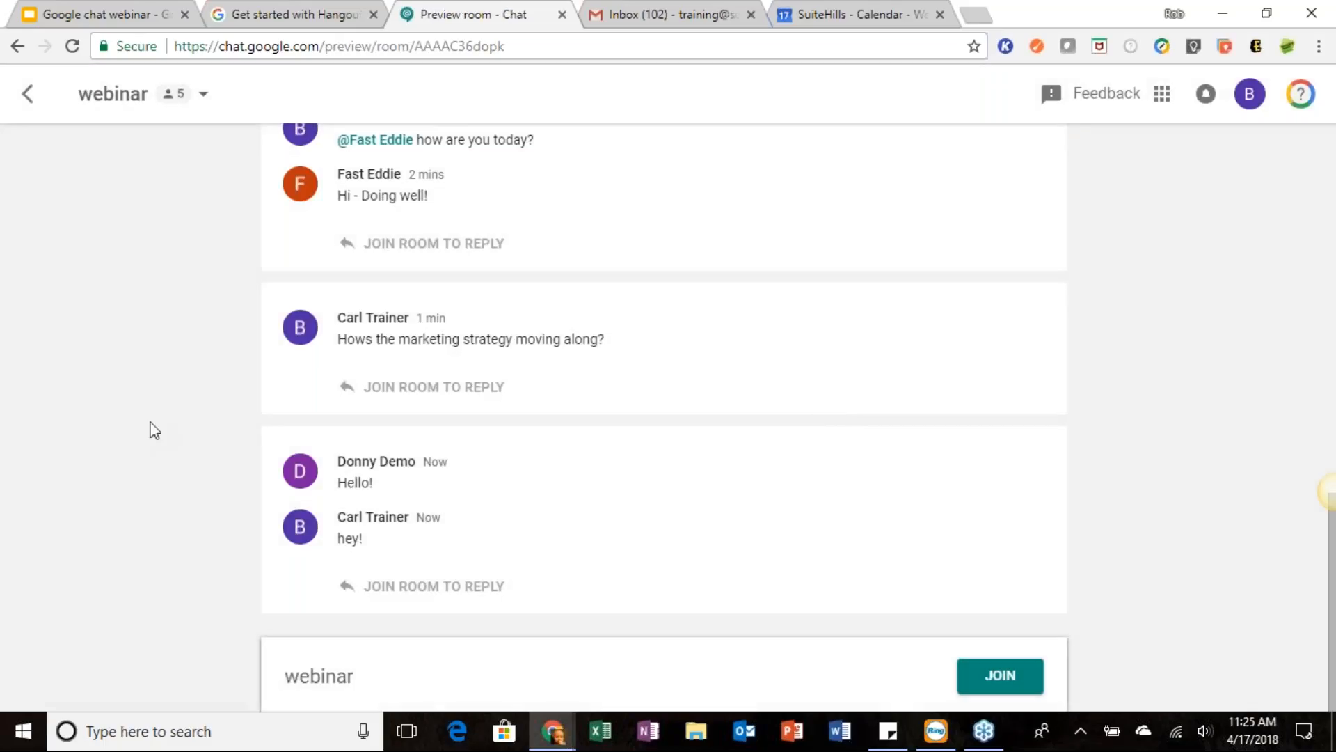
{"action": "left_click", "coordinate": [1025, 662]}
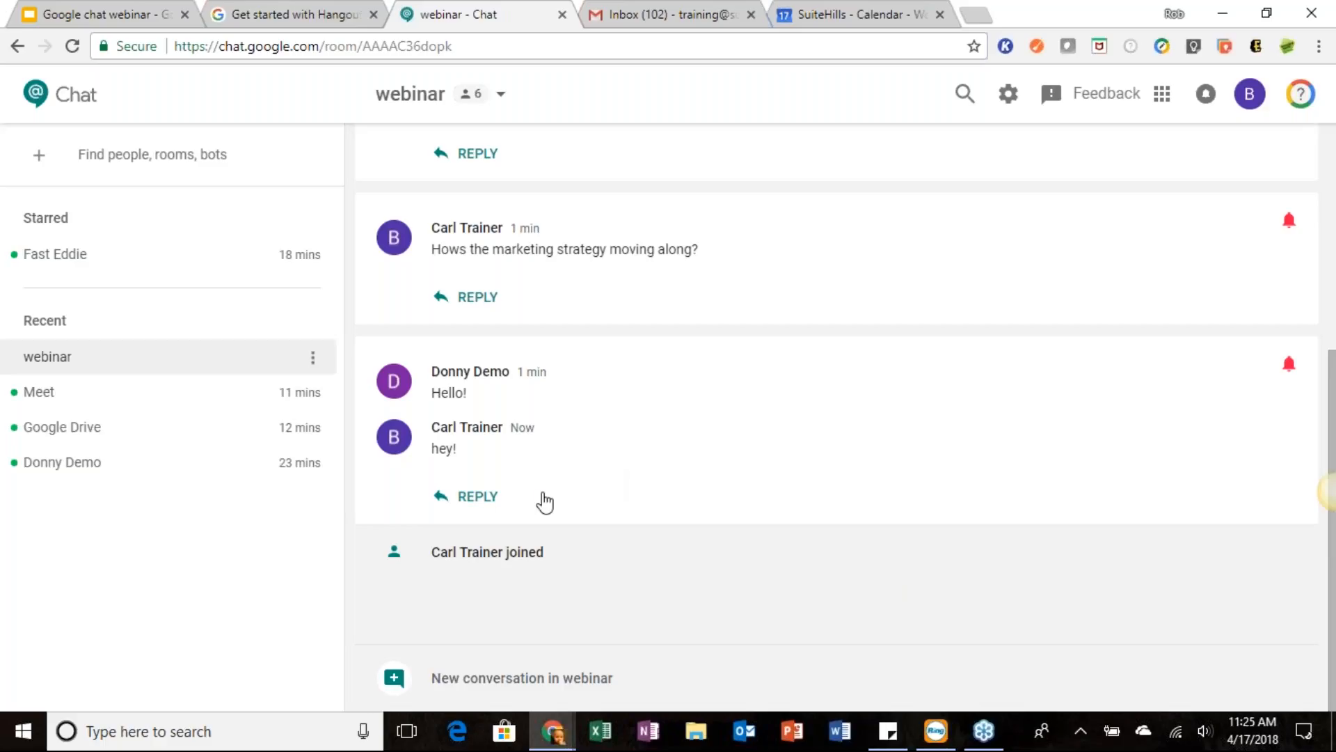
Attach the Test folder from Google Drive to a reply in the "Hello!" thread and send it.
{"action": "left_click", "coordinate": [489, 498]}
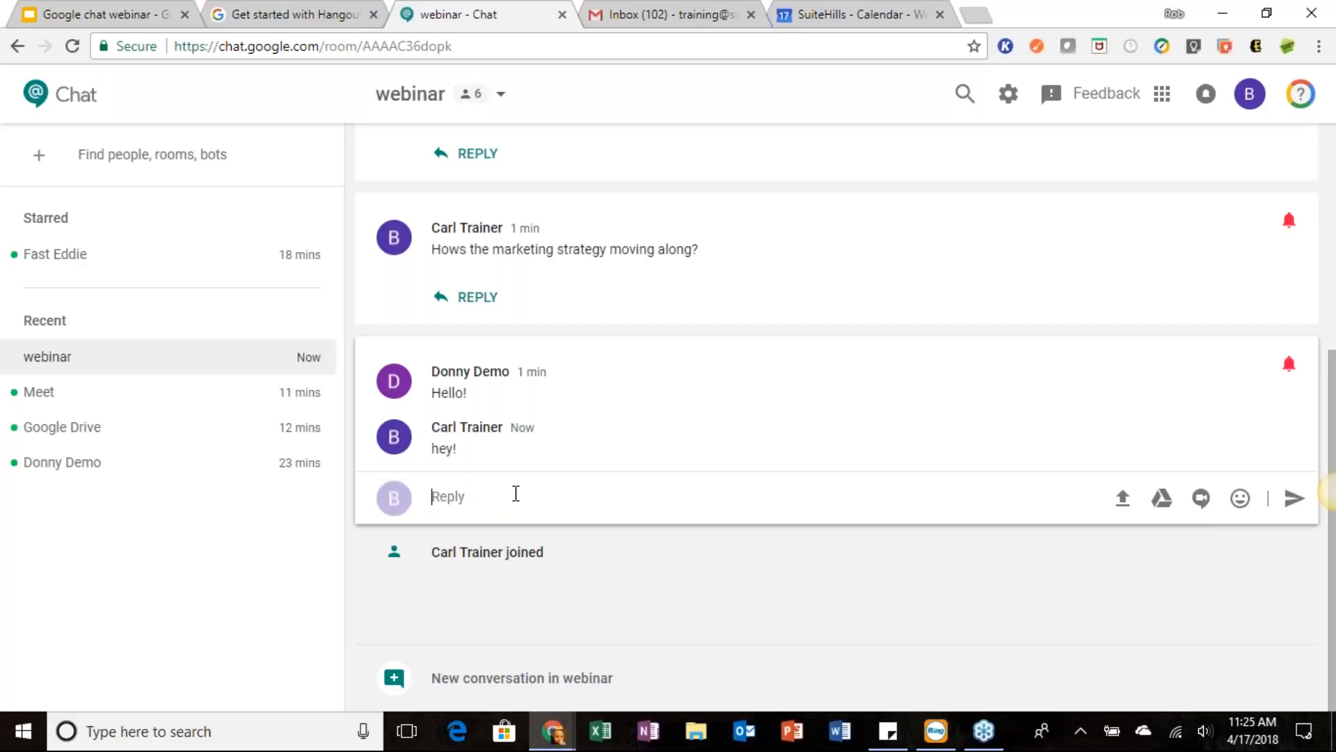
{"action": "left_click", "coordinate": [1160, 498]}
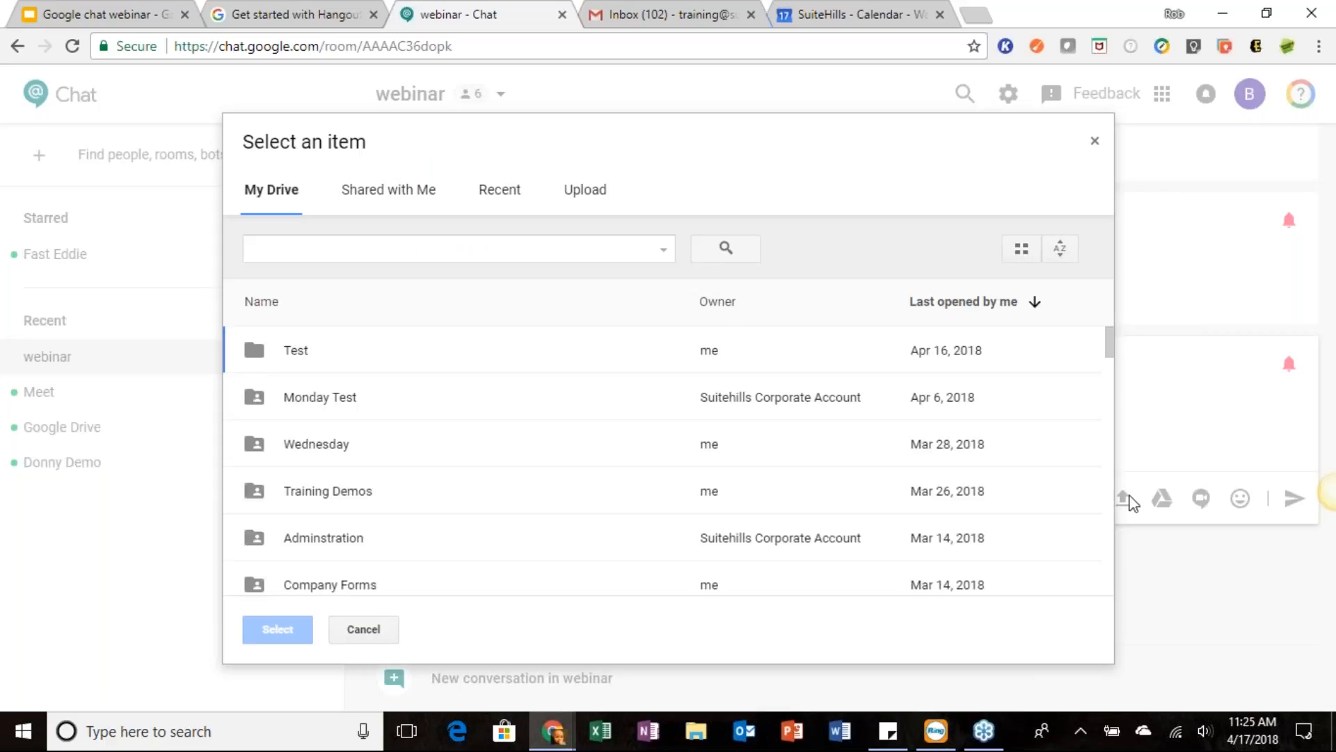
{"action": "left_click", "coordinate": [627, 344]}
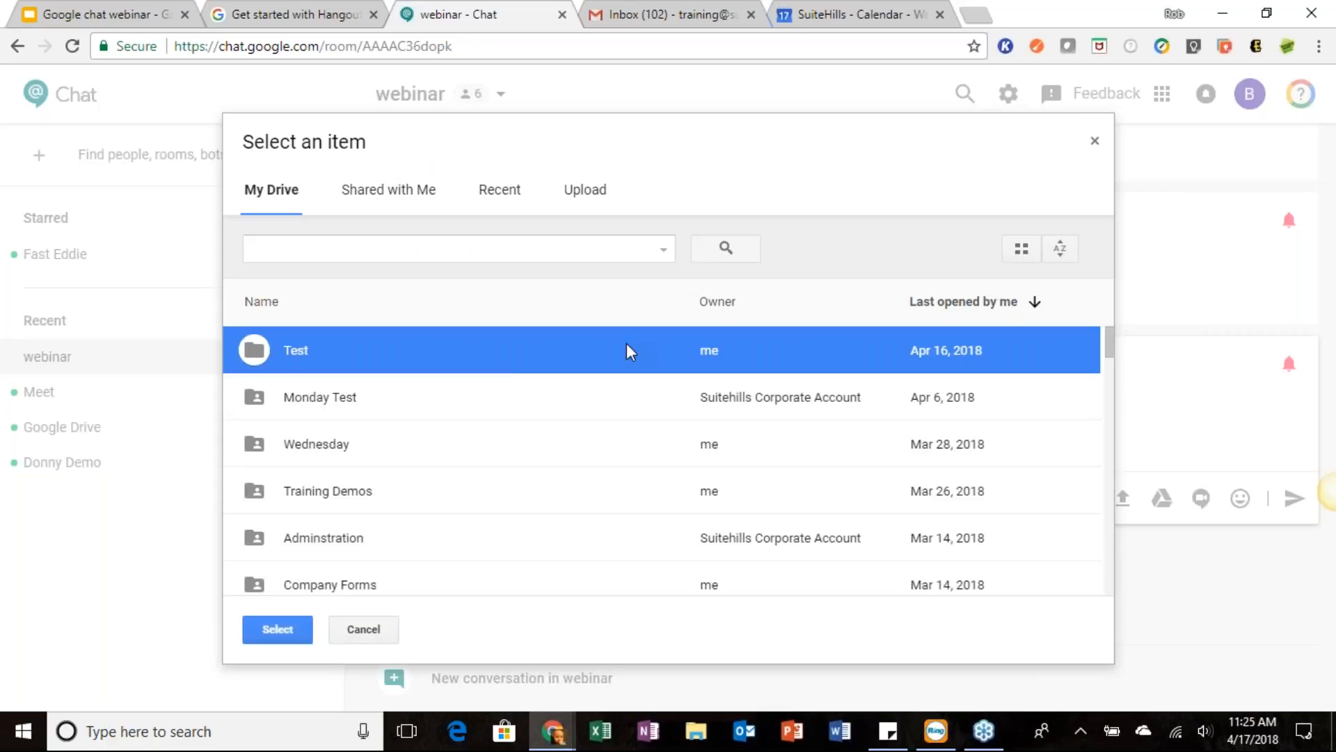
{"action": "left_click", "coordinate": [277, 630]}
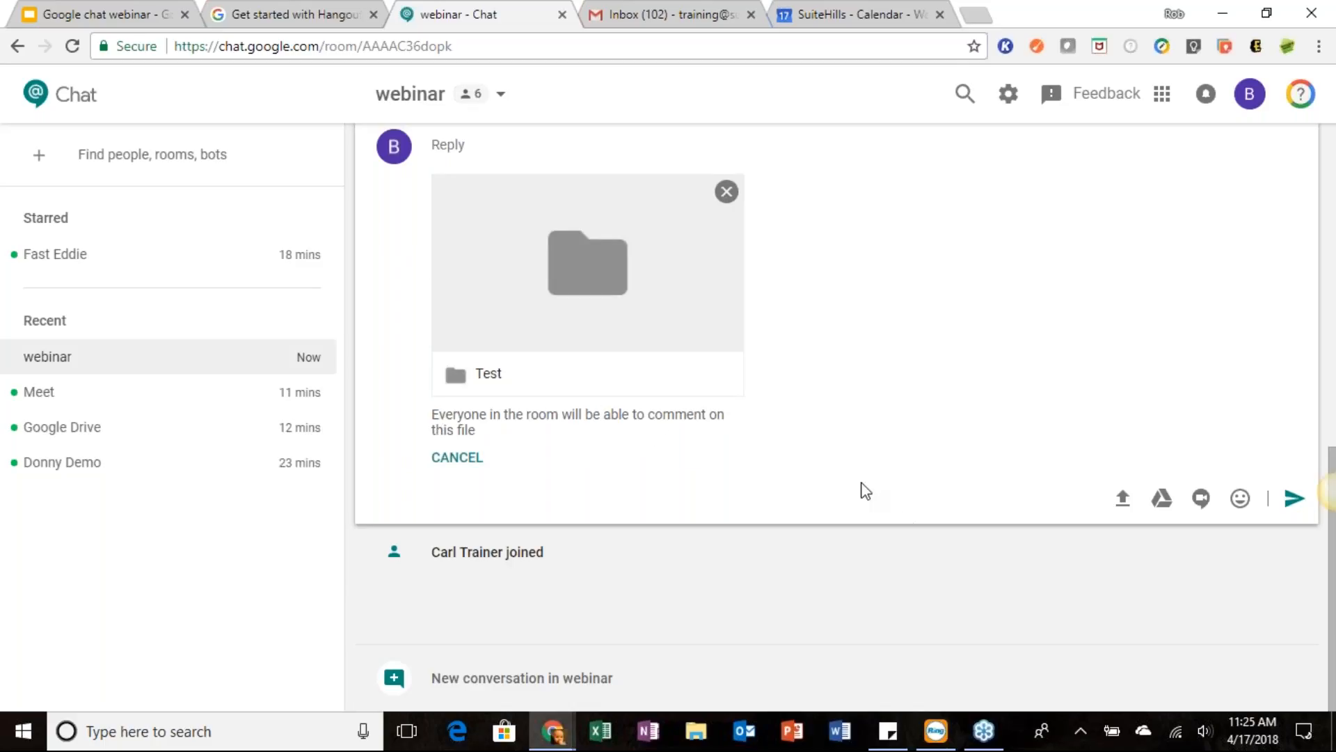
{"action": "key", "text": "Return"}
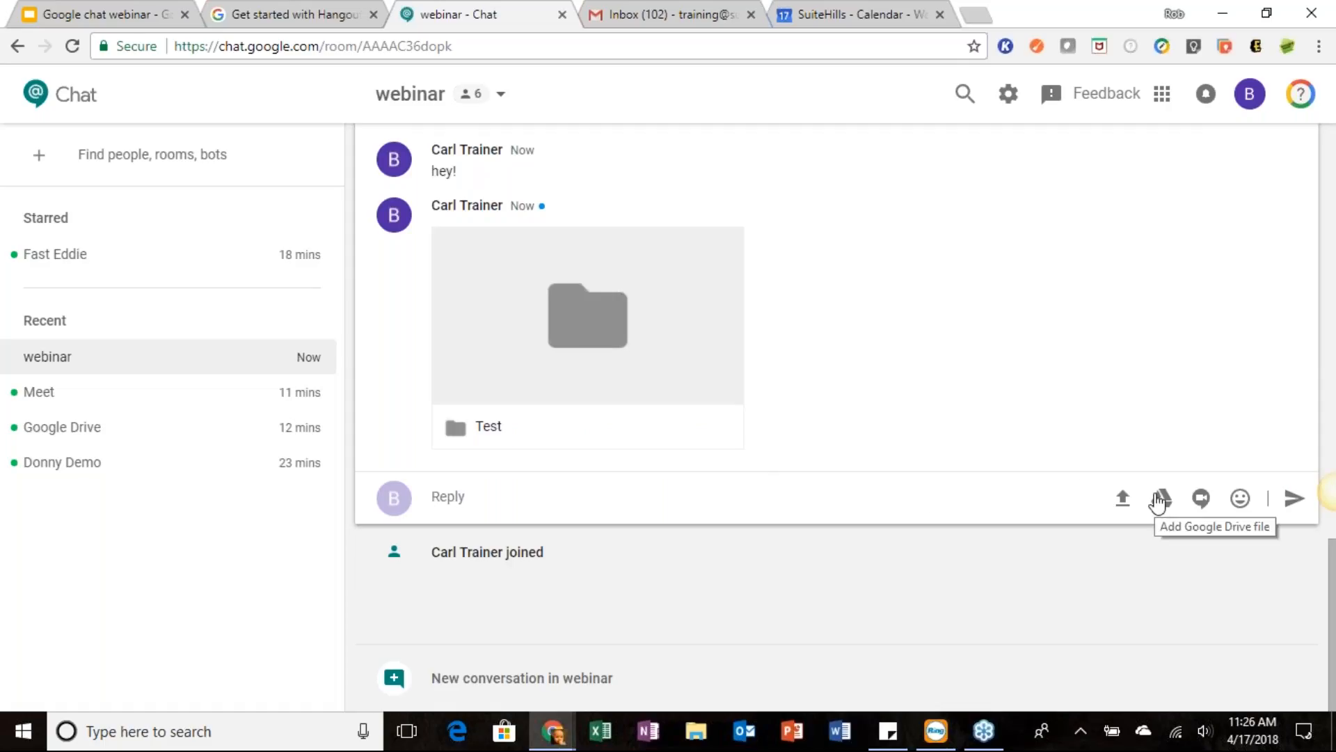
Send the smiling halo emoji as a reply in the same thread.
{"action": "left_click", "coordinate": [1241, 500]}
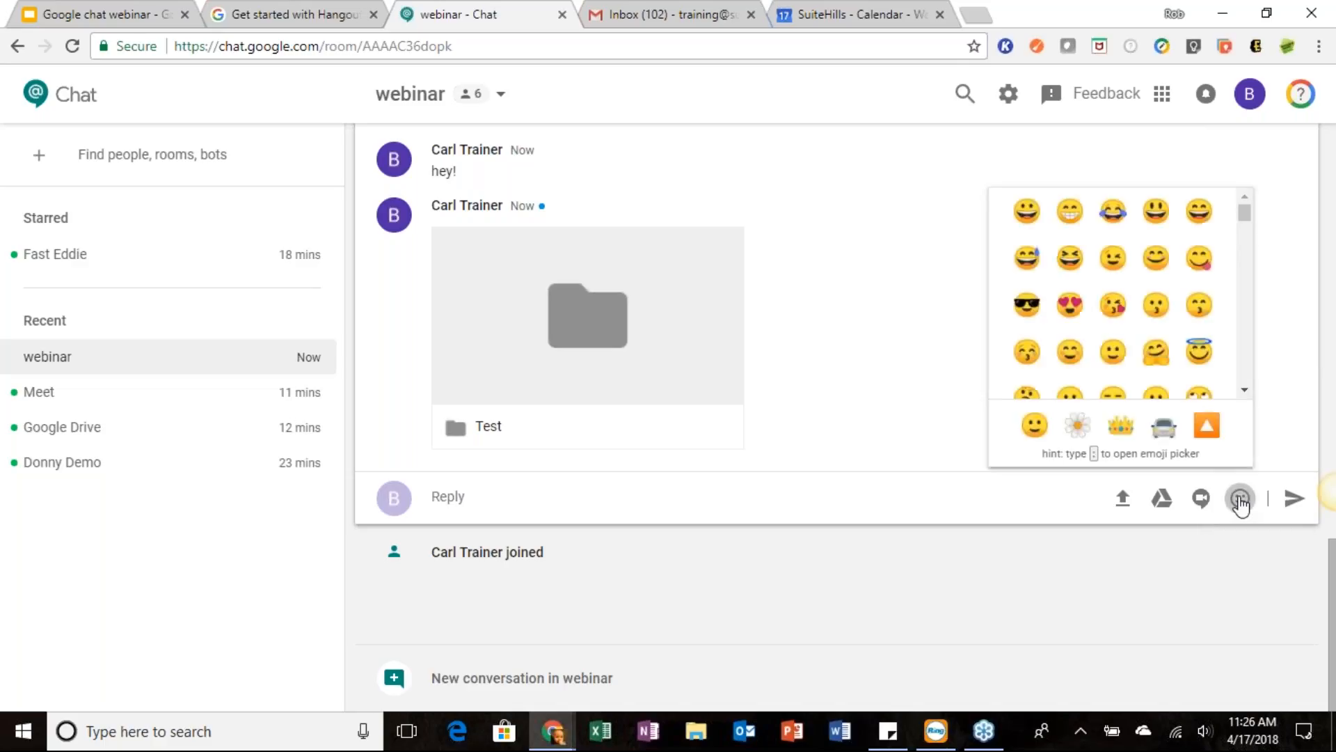
{"action": "left_click", "coordinate": [1204, 357]}
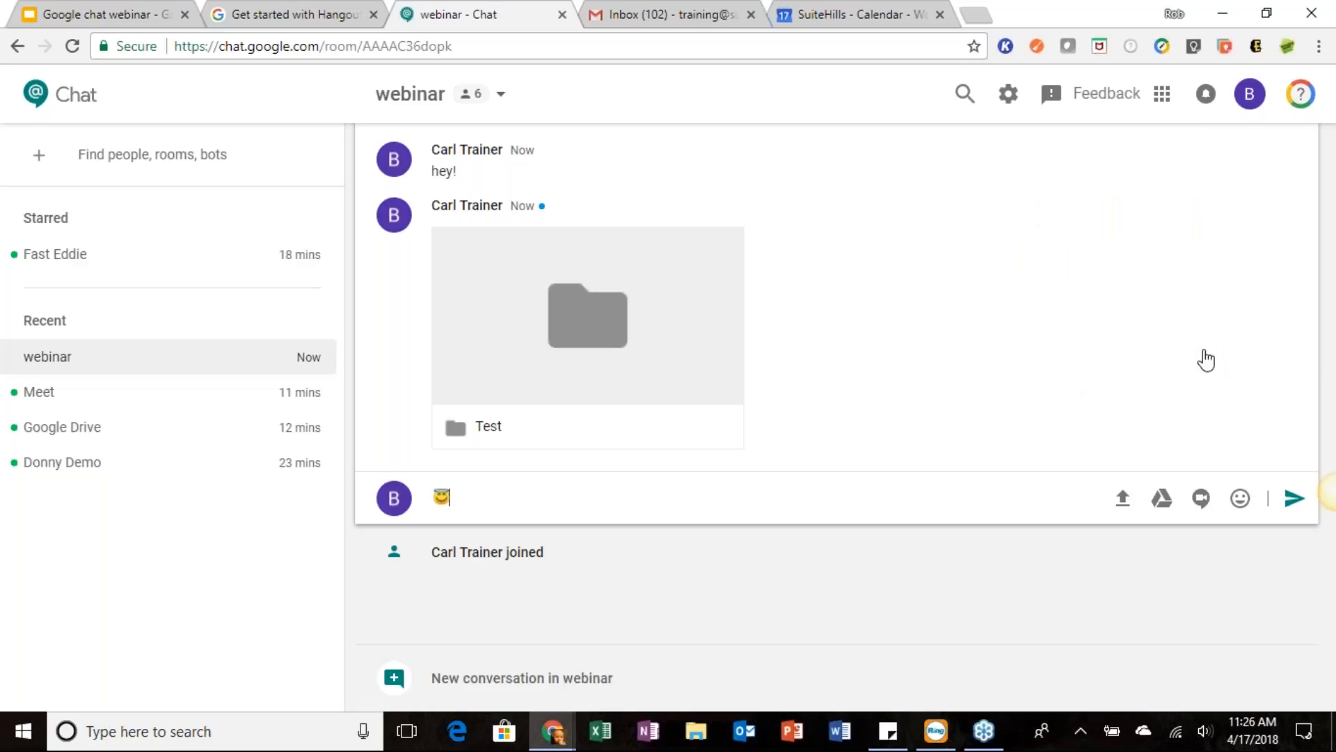
{"action": "key", "text": "Return"}
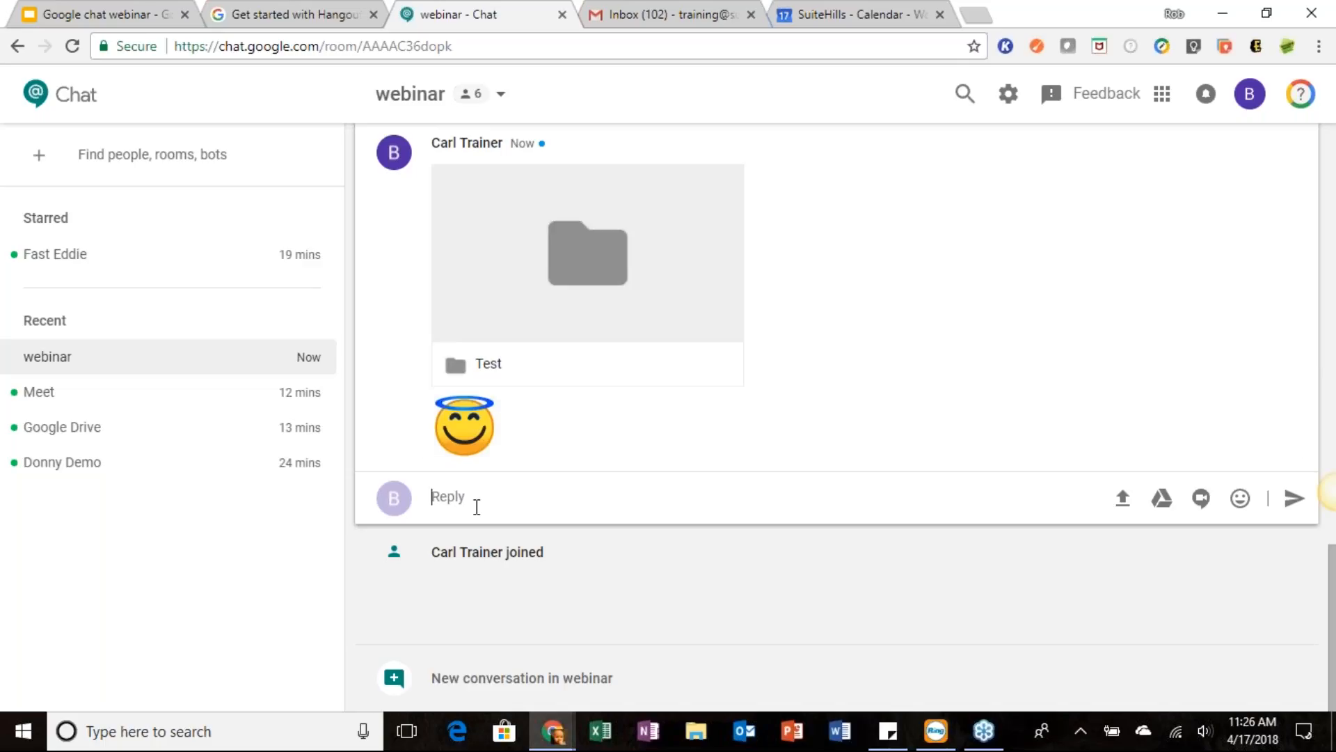
Mention the Meet bot in the thread and ask it to schedule a meeting with the starred contact next tuesday.
{"action": "type", "text": "@"}
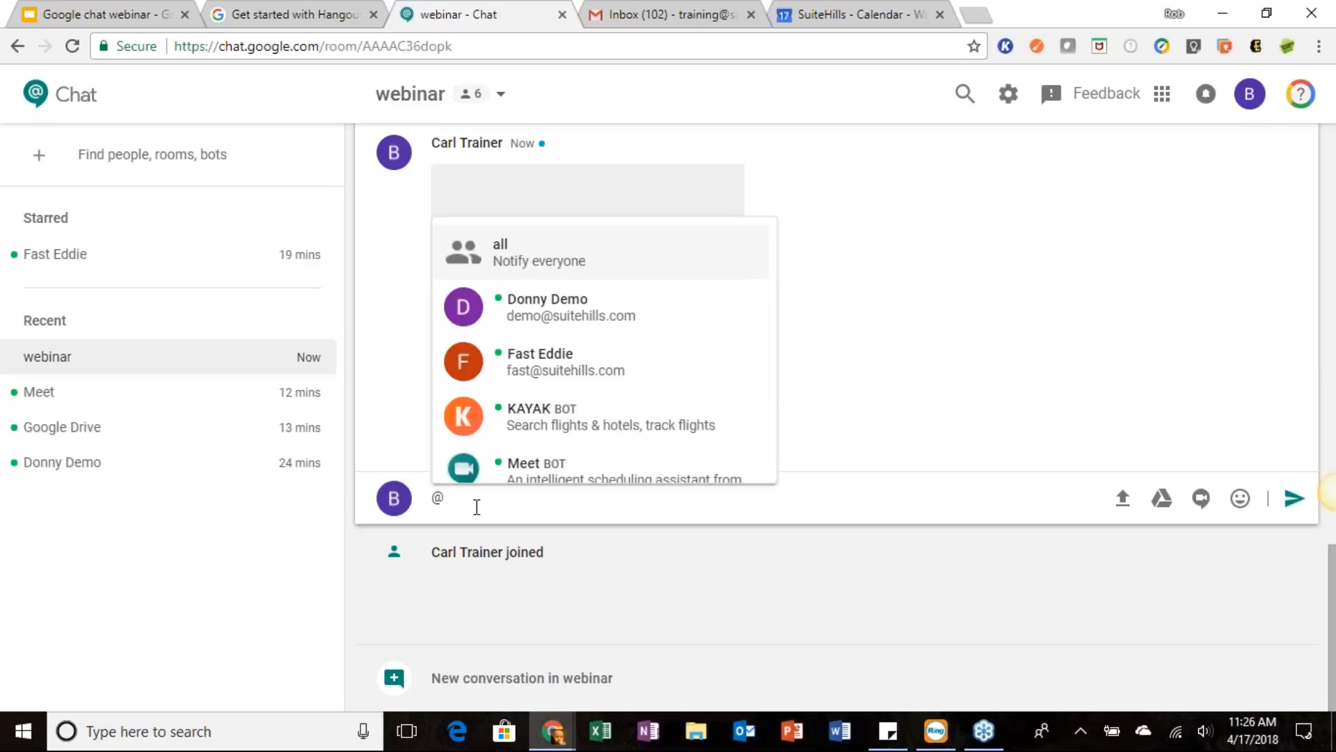
{"action": "type", "text": "Meet"}
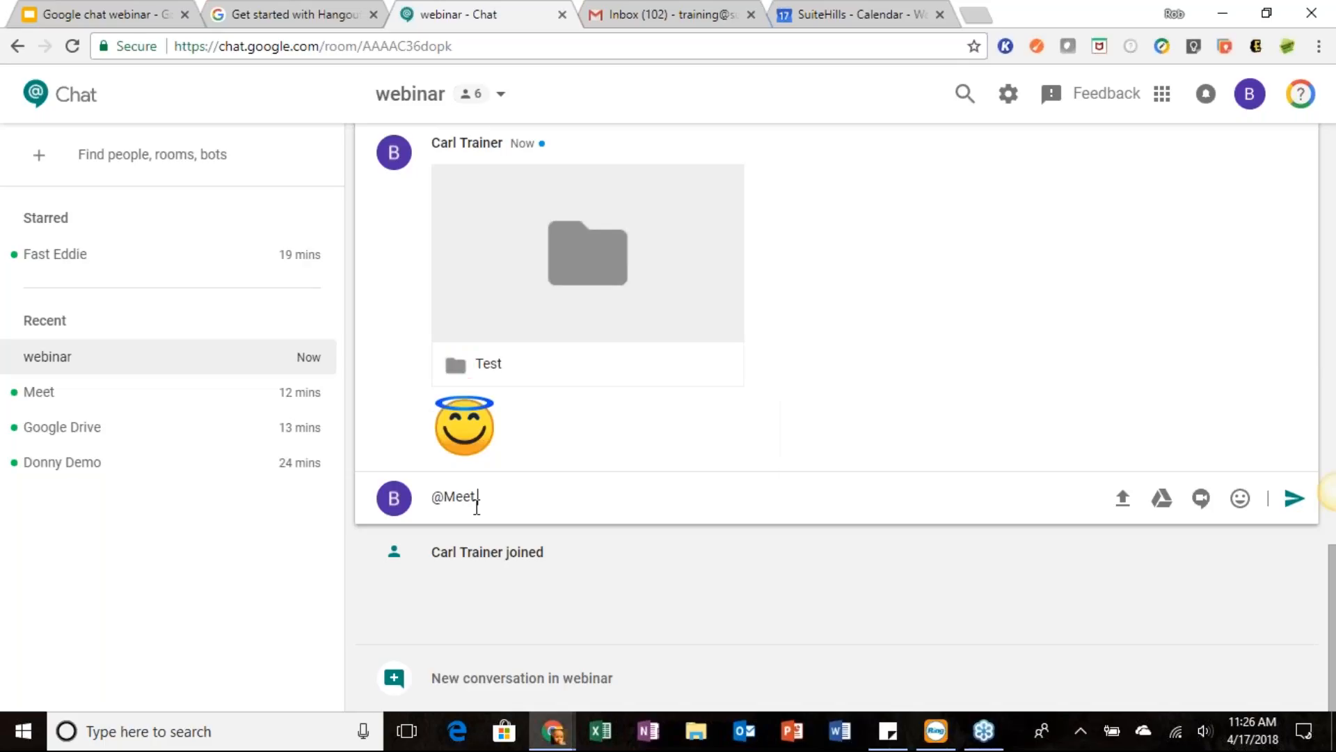
{"action": "key", "text": "BackSpace"}
{"action": "key", "text": "BackSpace"}
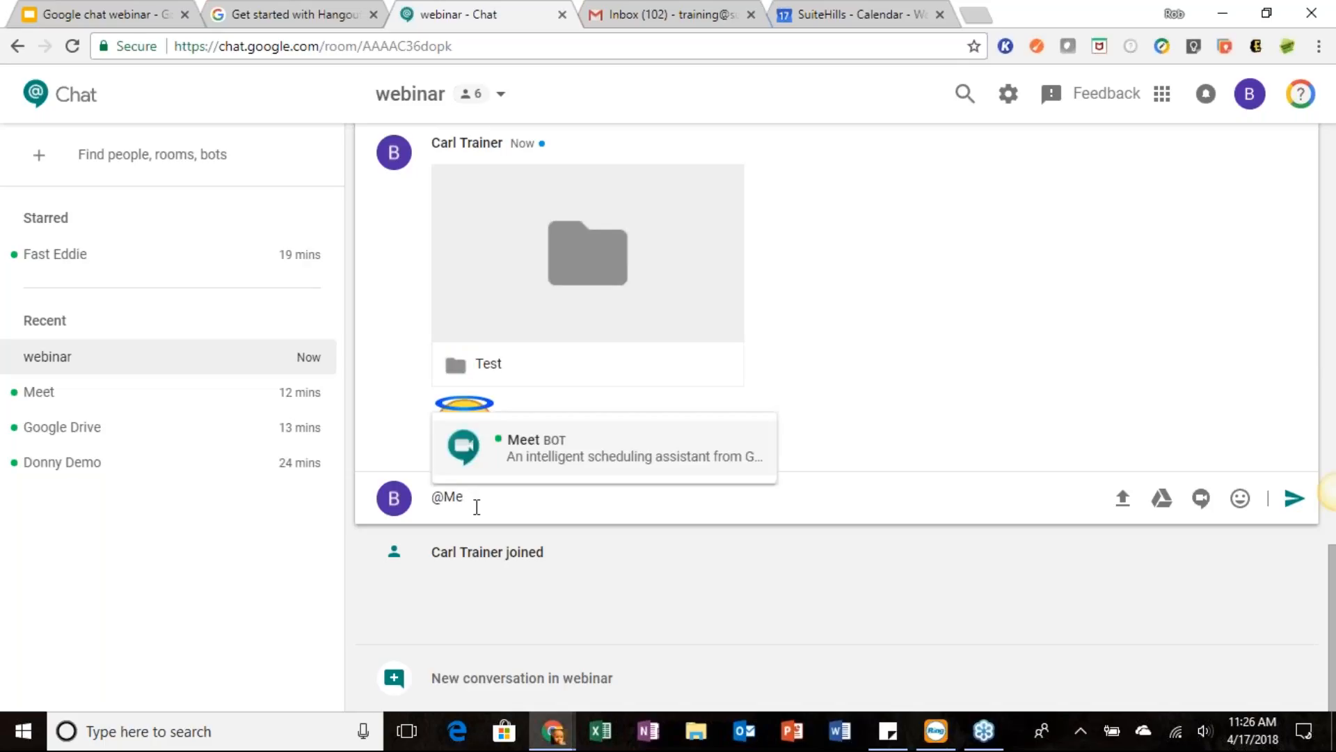
{"action": "type", "text": "et"}
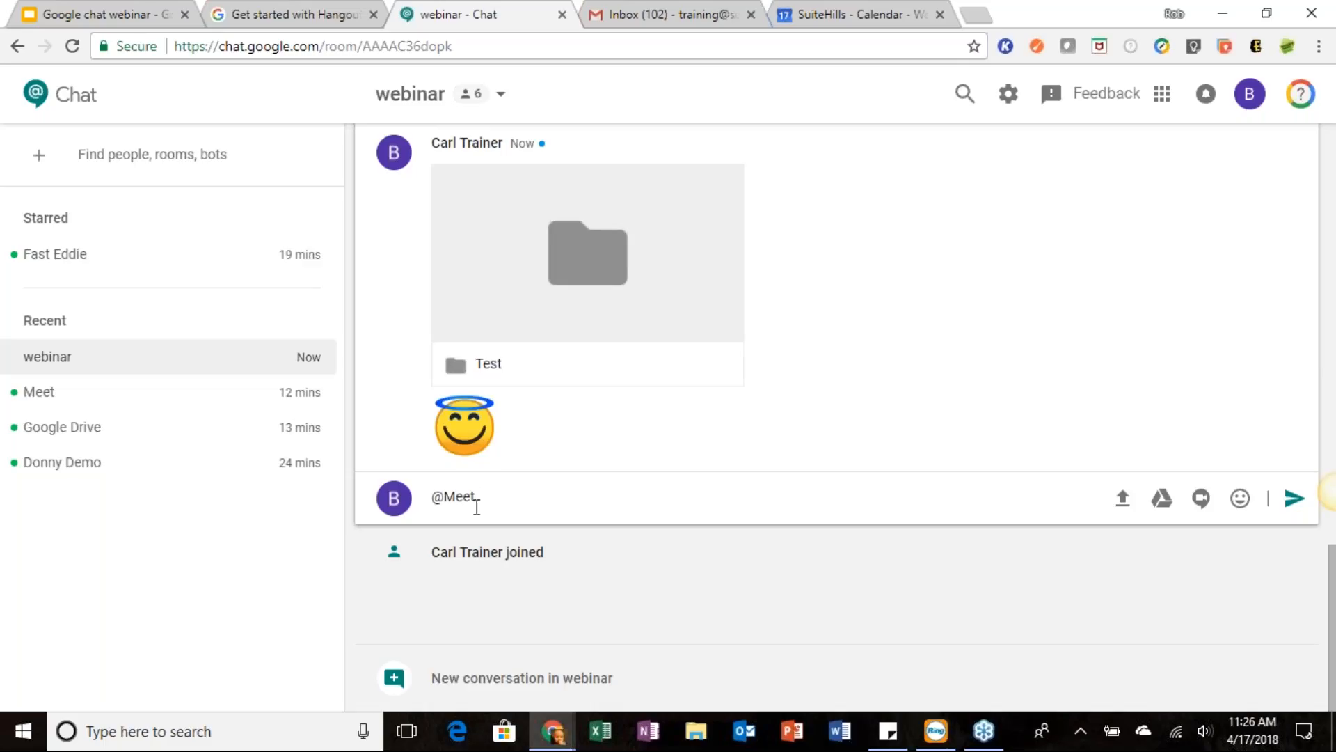
{"action": "type", "text": "schedule a meeting with fast eddie next tuesday"}
{"action": "key", "text": "Return"}
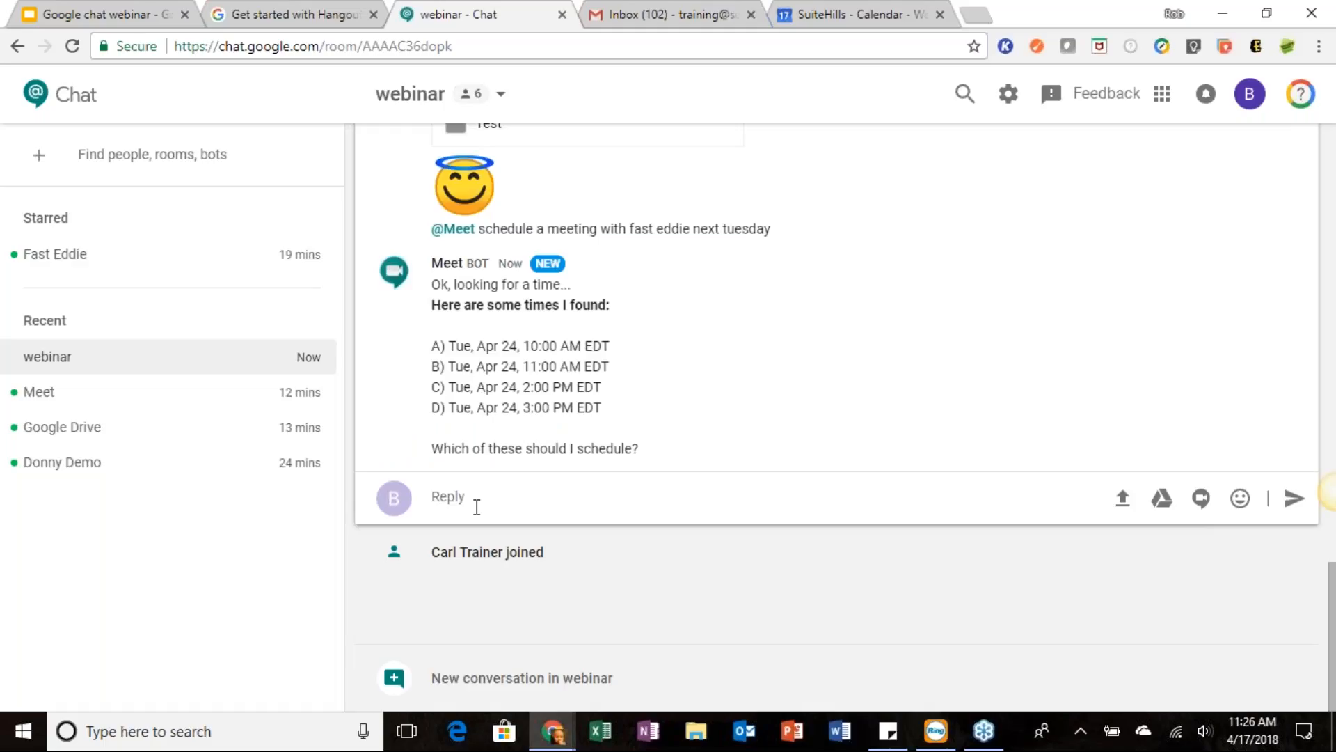
Reply to the Meet bot in the webinar thread, choosing option C as the meeting time.
{"action": "type", "text": "@Me"}
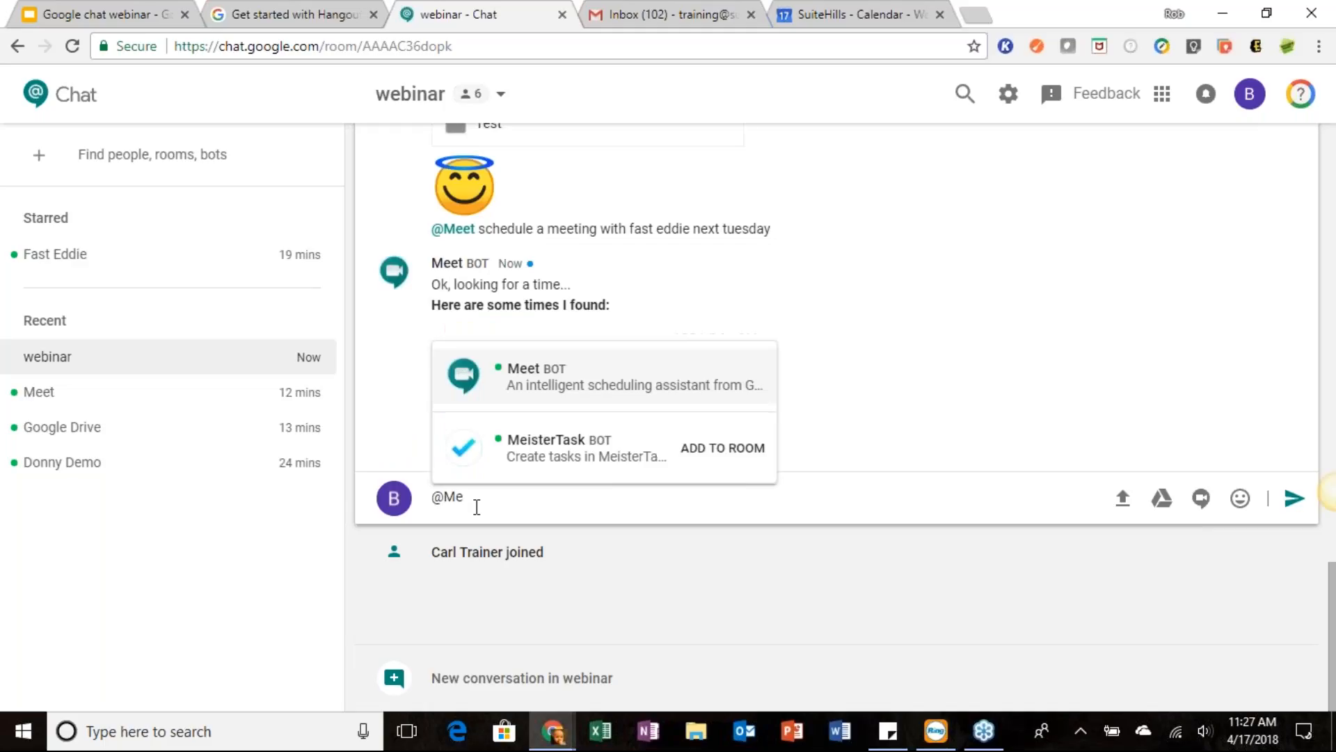
{"action": "key", "text": "Return"}
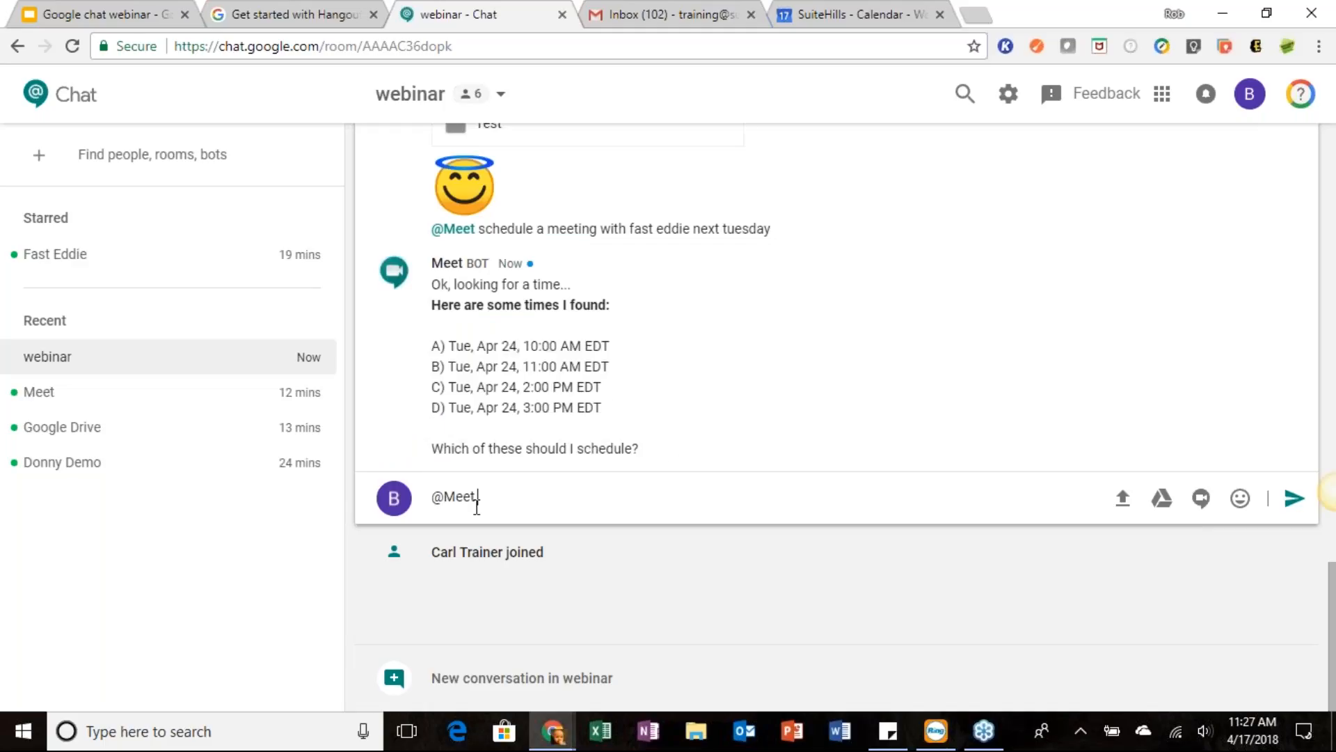
{"action": "type", "text": "C"}
{"action": "key", "text": "Return"}
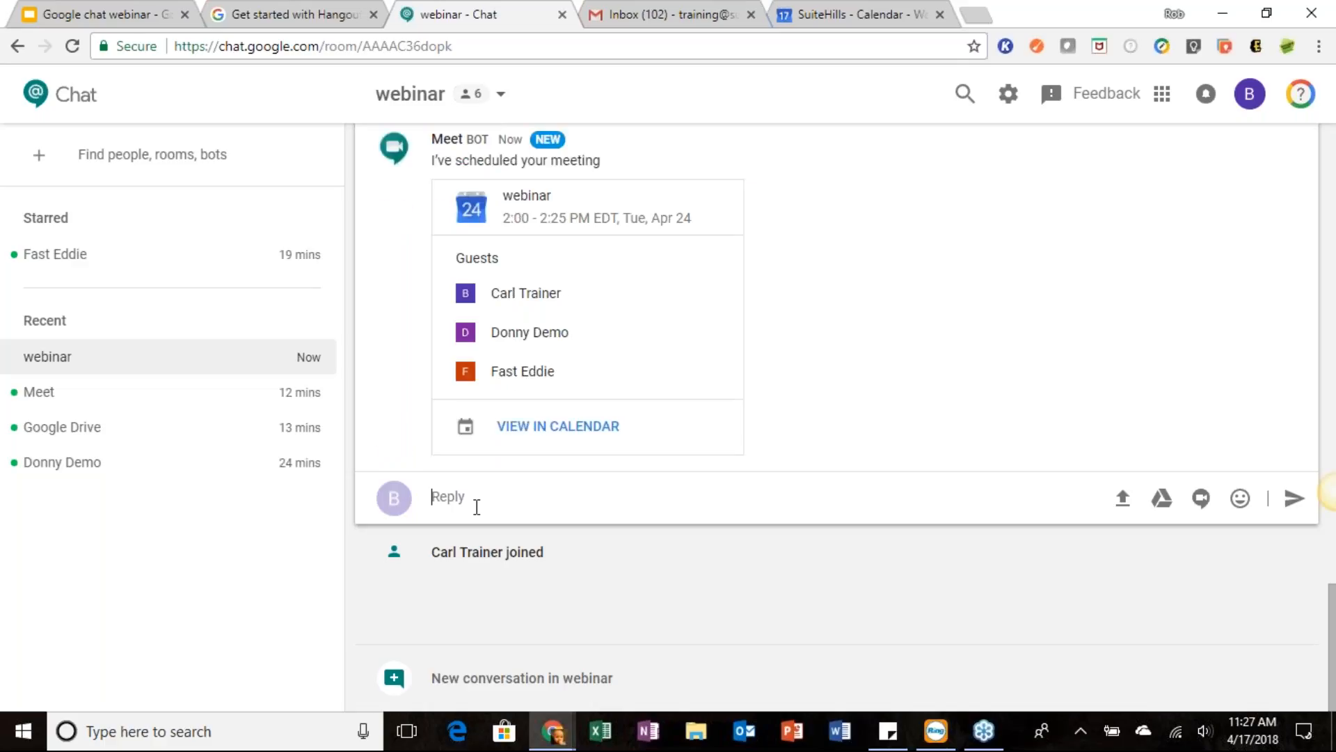
Switch to Google Calendar and view Tuesday, April 24 in Day view to check the scheduled webinar meeting.
{"action": "left_click", "coordinate": [863, 12]}
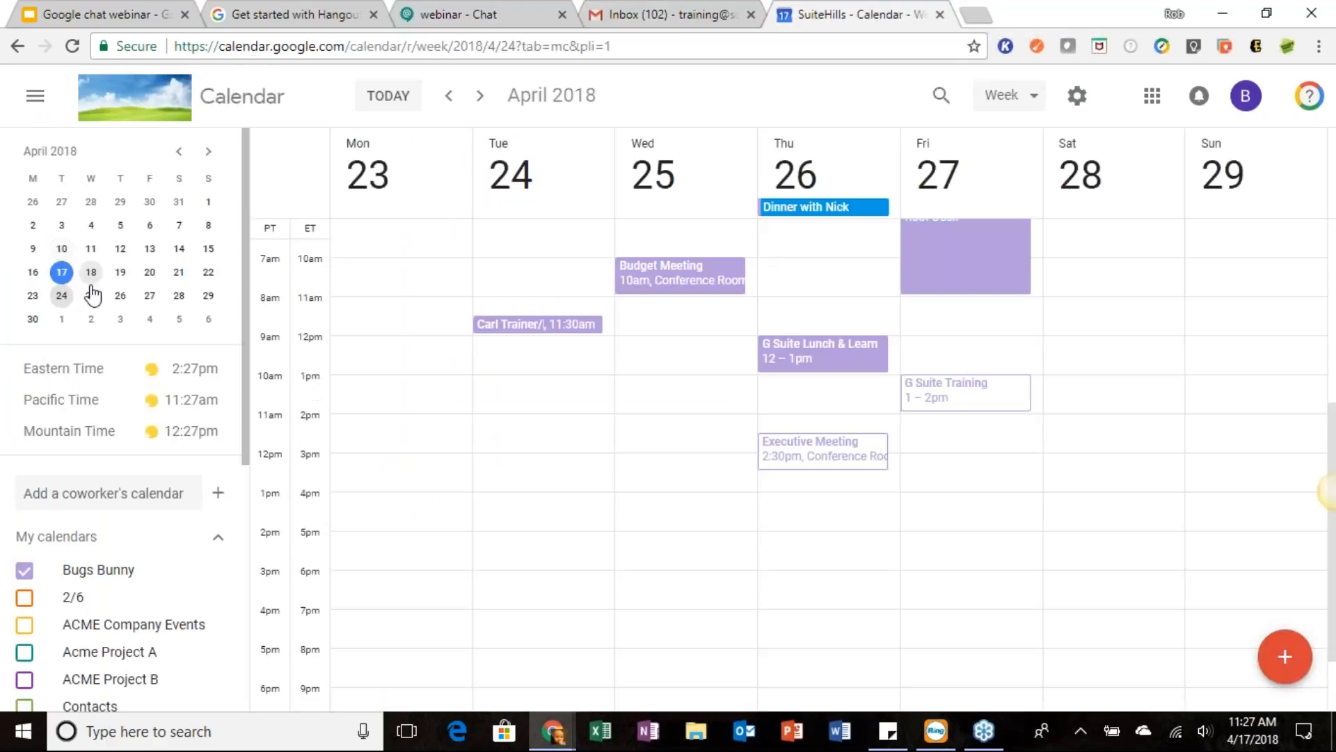
{"action": "left_click", "coordinate": [98, 305]}
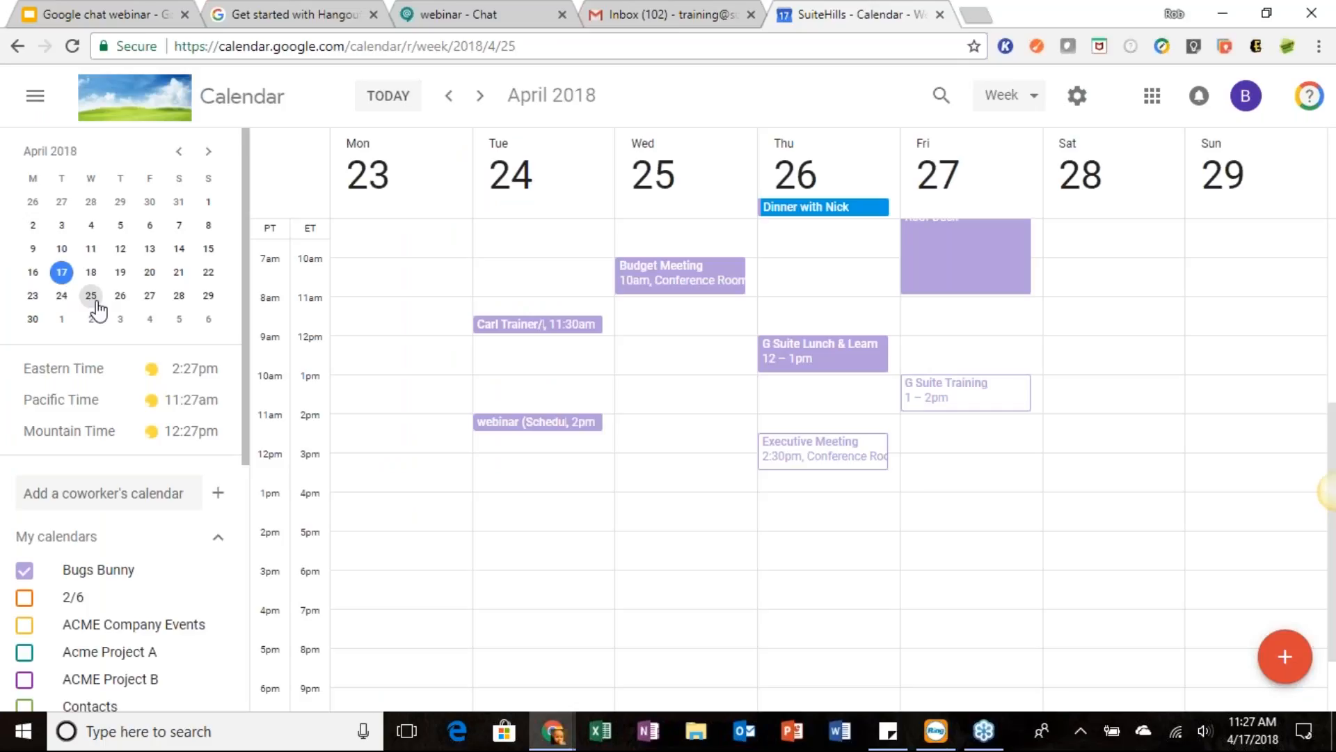
{"action": "key", "text": "d"}
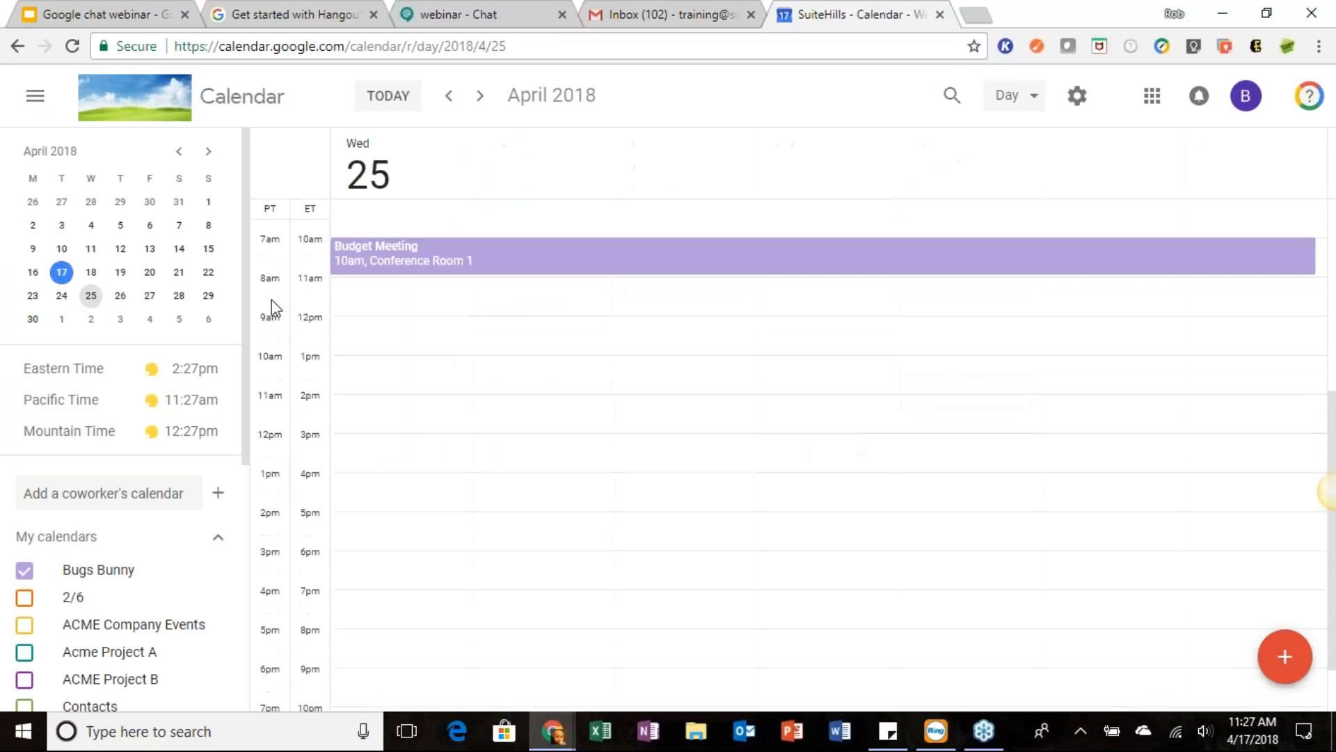
{"action": "left_click", "coordinate": [63, 299]}
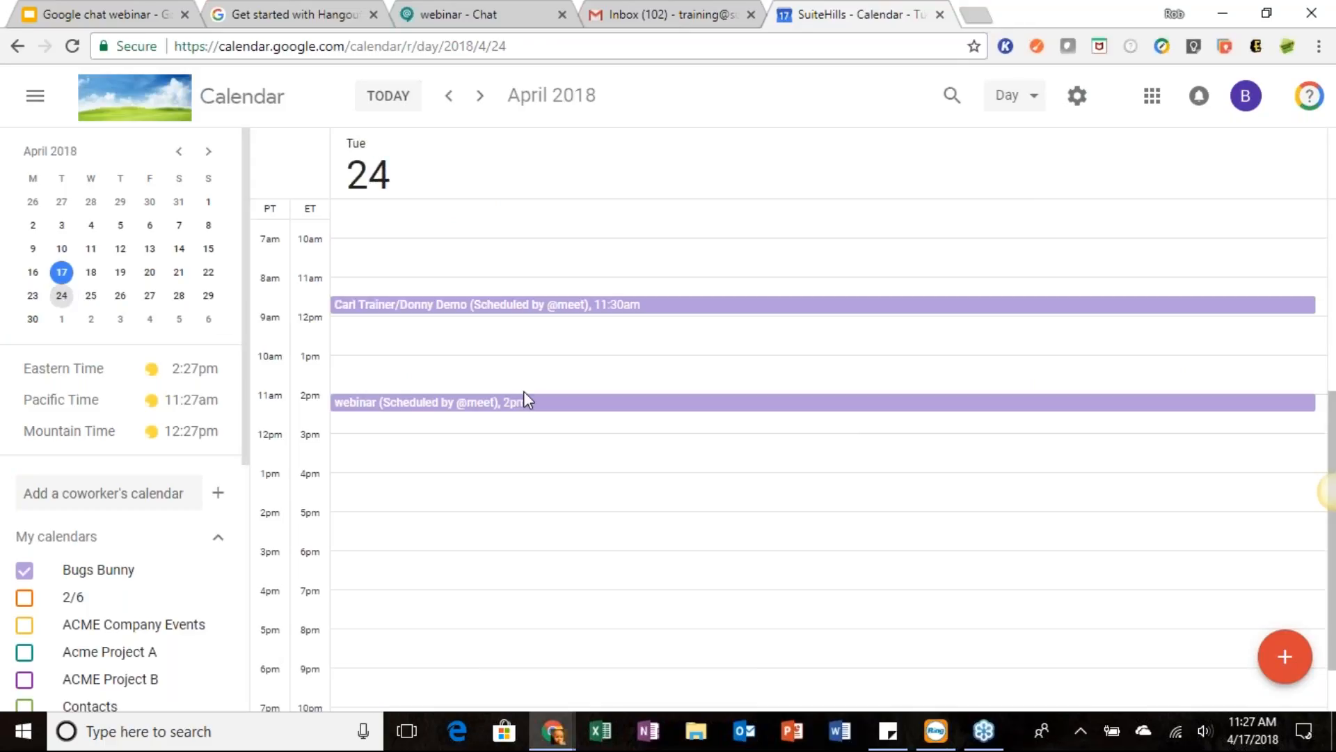
Return to Hangouts Chat and ask the Meet bot in its direct conversation to schedule a meeting with the demo contact friday.
{"action": "left_click", "coordinate": [457, 15]}
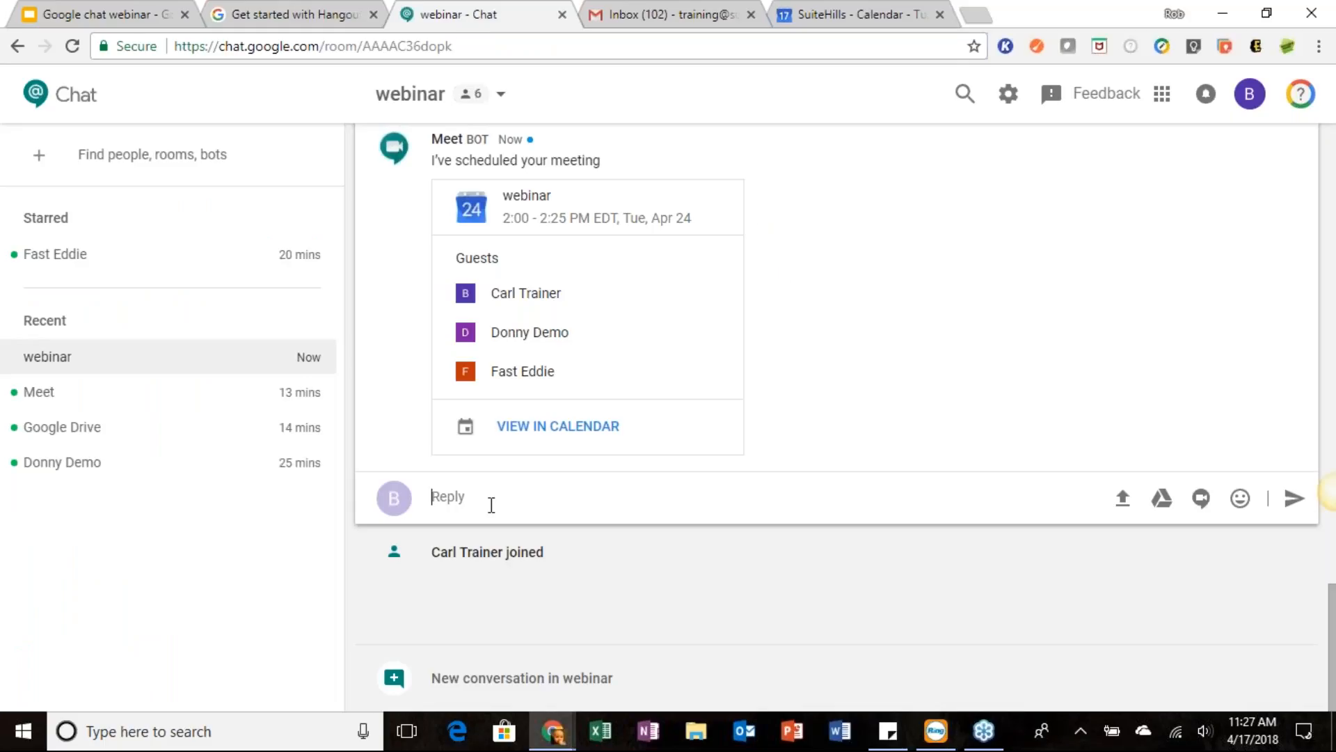
{"action": "left_click", "coordinate": [267, 403]}
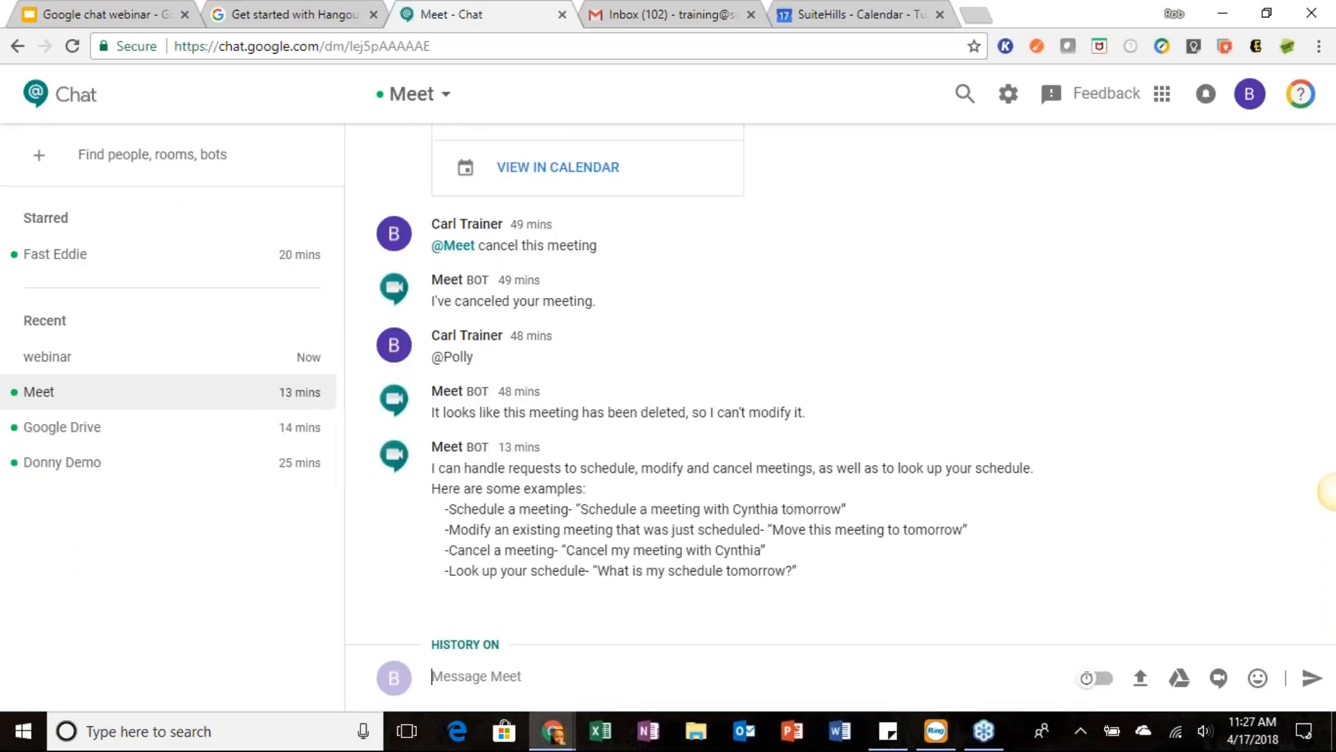
{"action": "type", "text": "@Meet"}
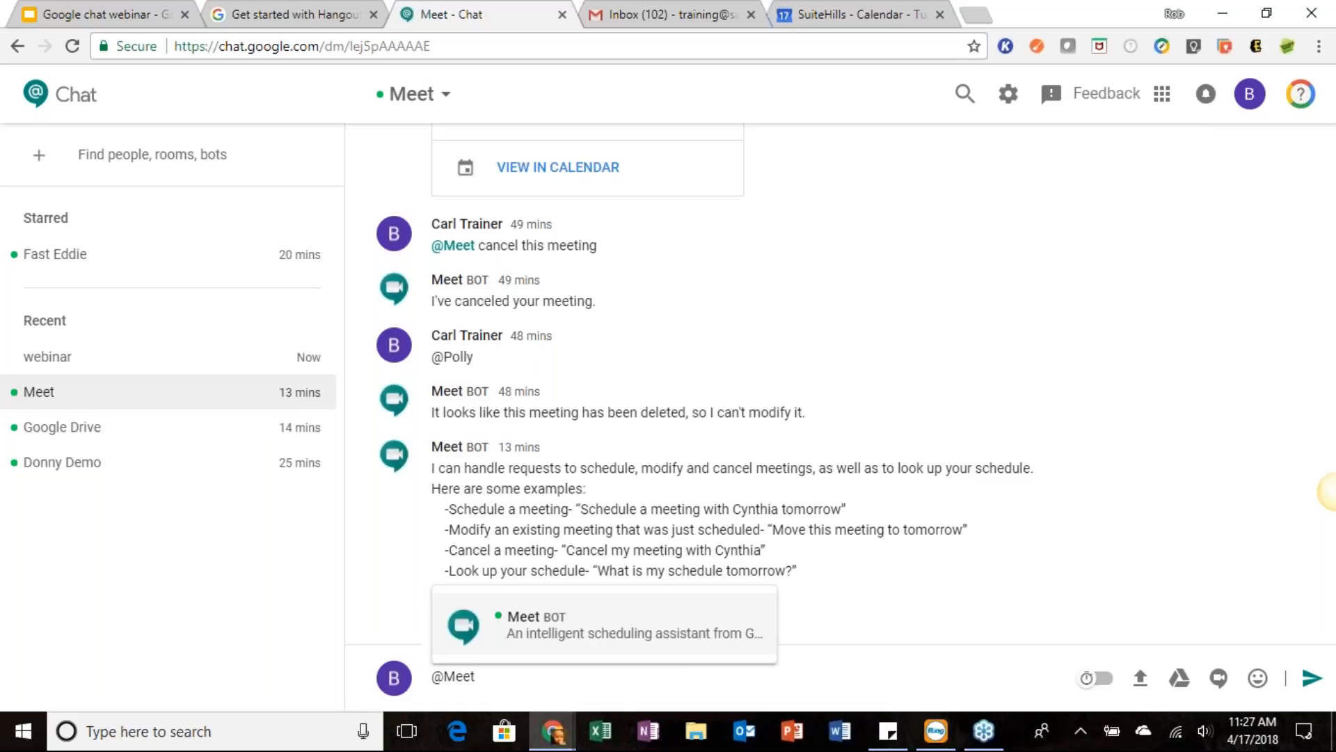
{"action": "type", "text": " sche"}
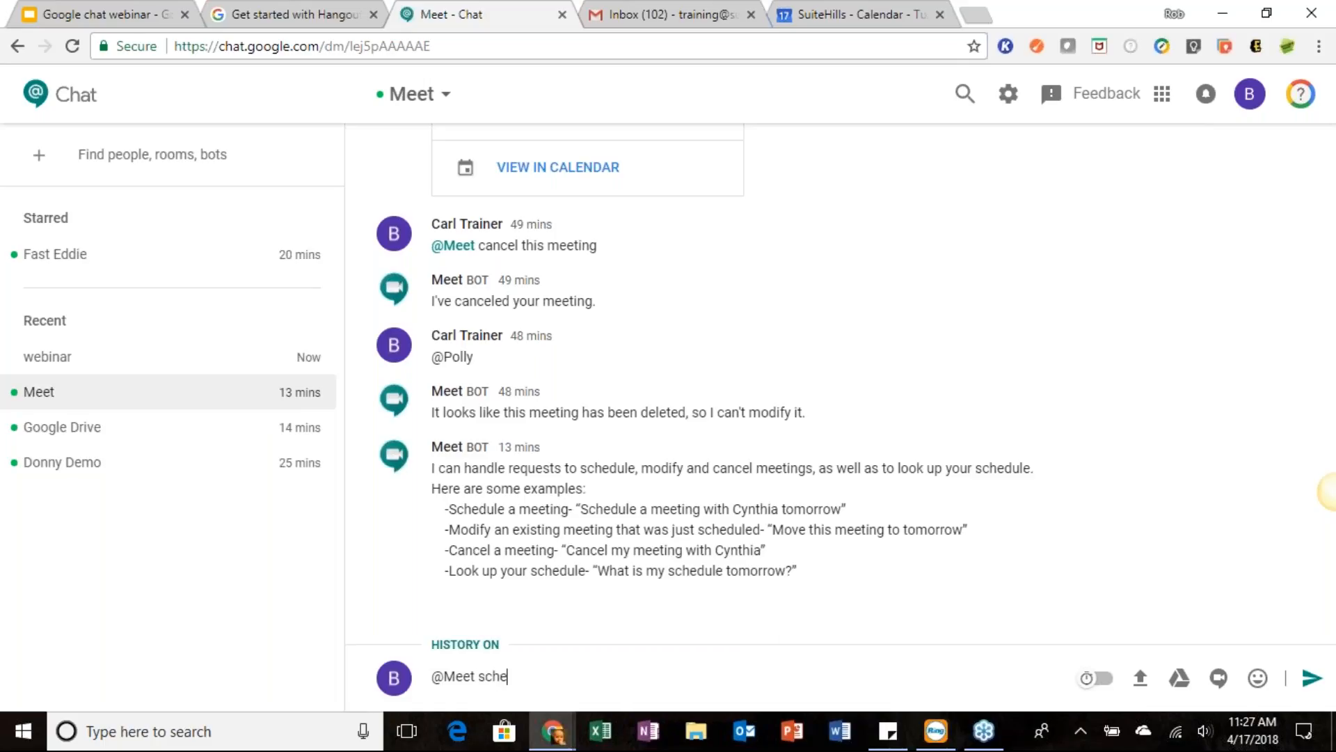
{"action": "type", "text": "dule meeting with"}
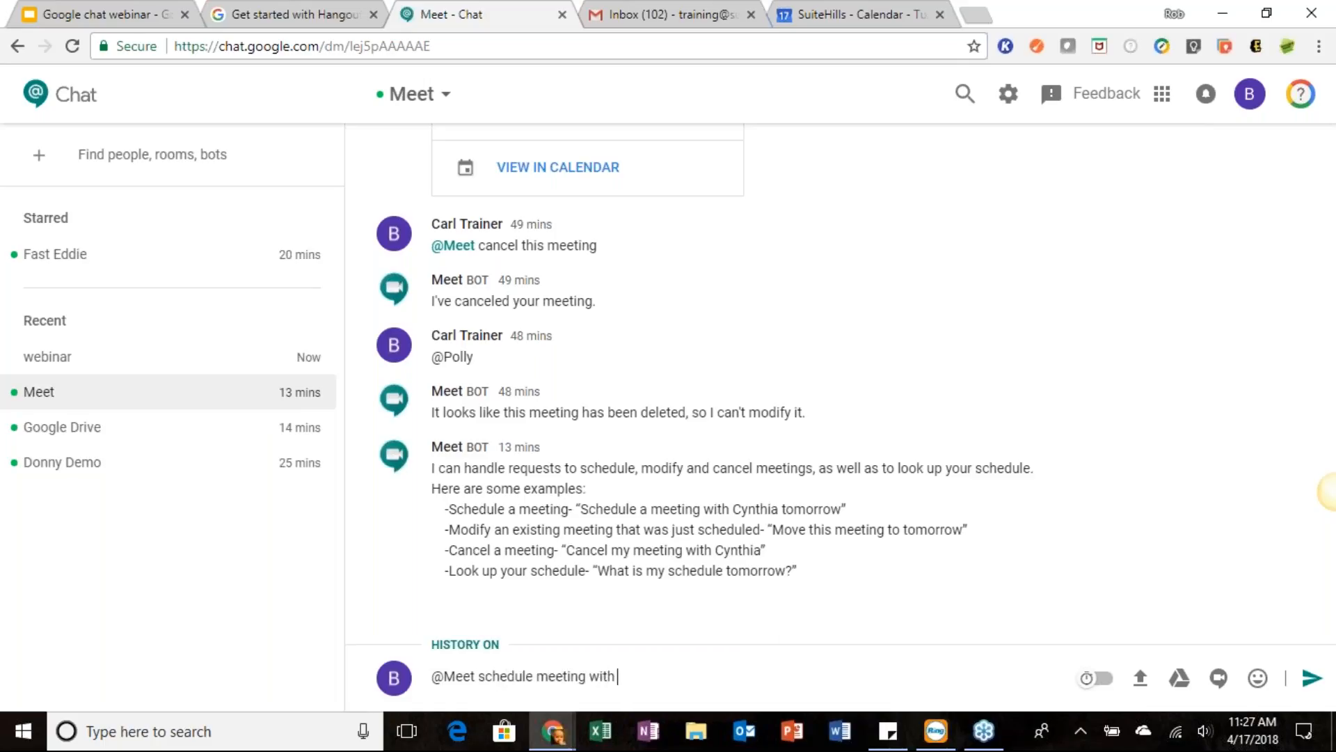
{"action": "type", "text": " Donny Demo friday"}
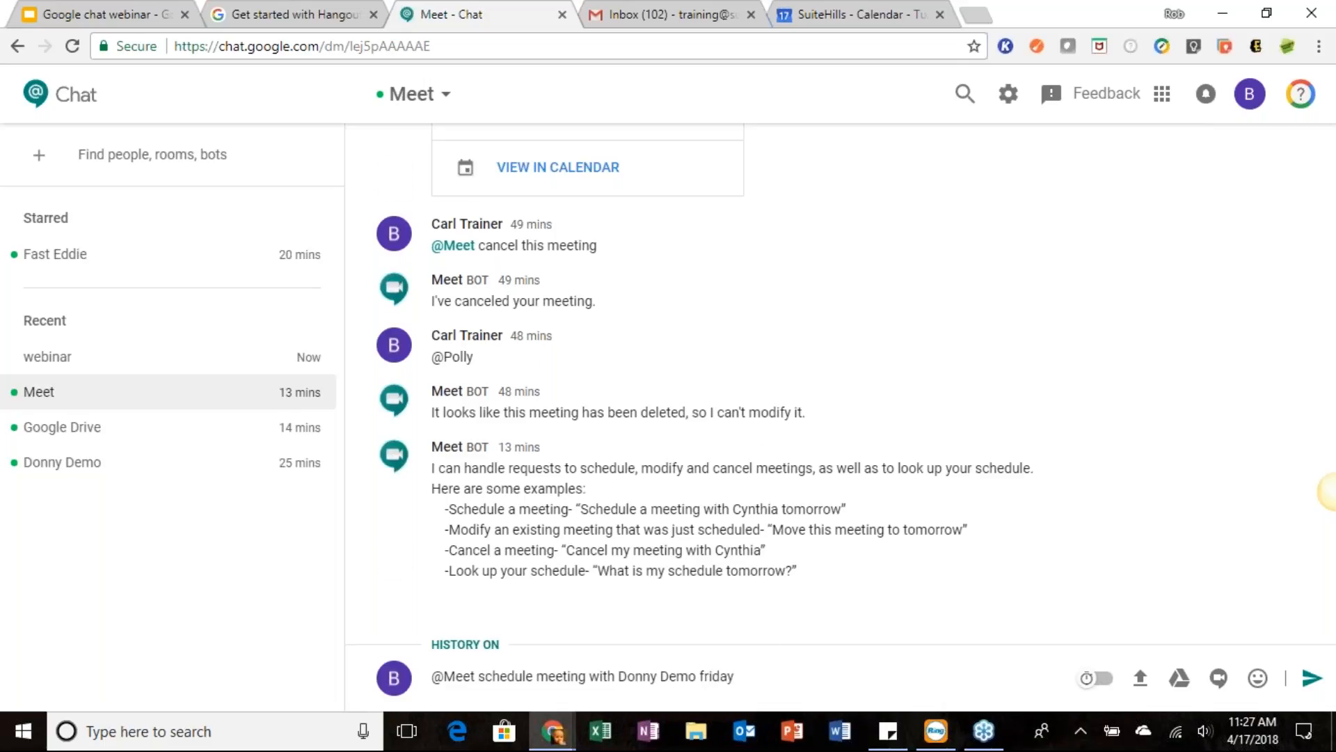
{"action": "key", "text": "Return"}
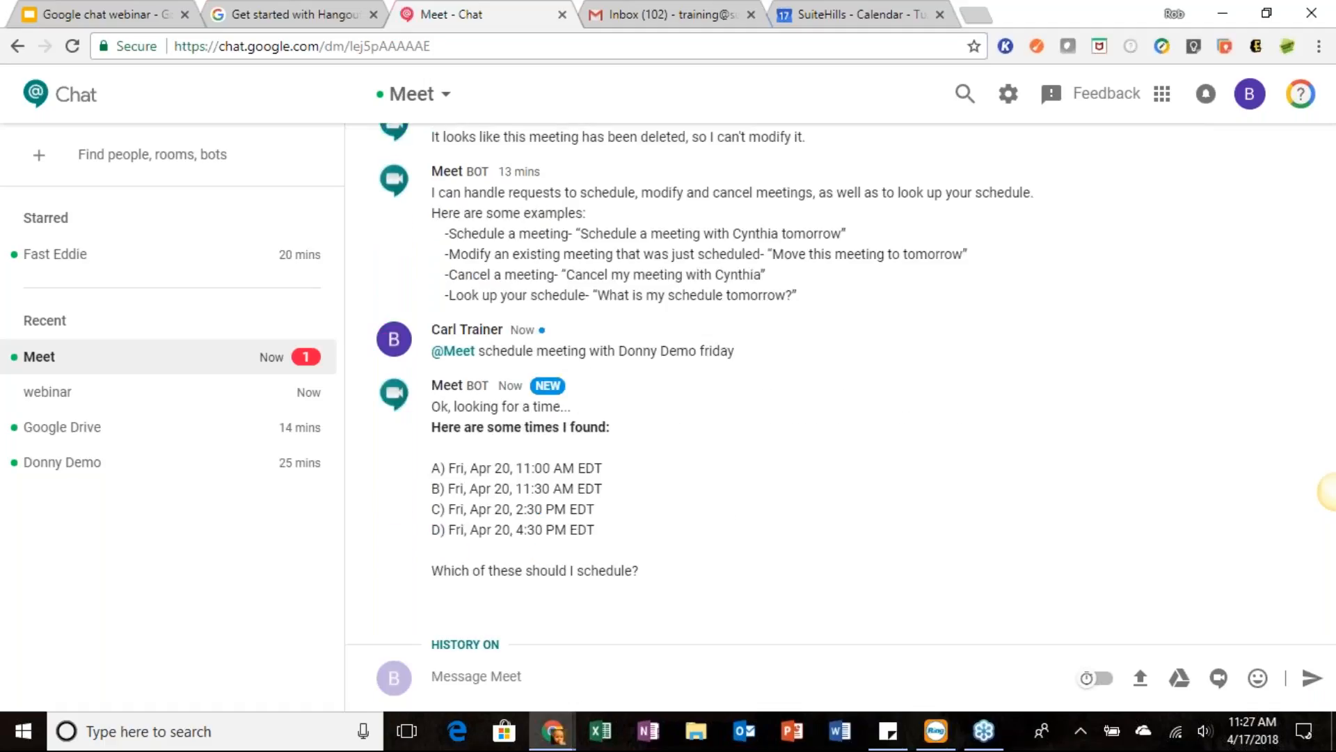
Answer the Meet bot in the direct conversation with option C for the Friday meeting.
{"action": "type", "text": "@m"}
{"action": "key", "text": "Return"}
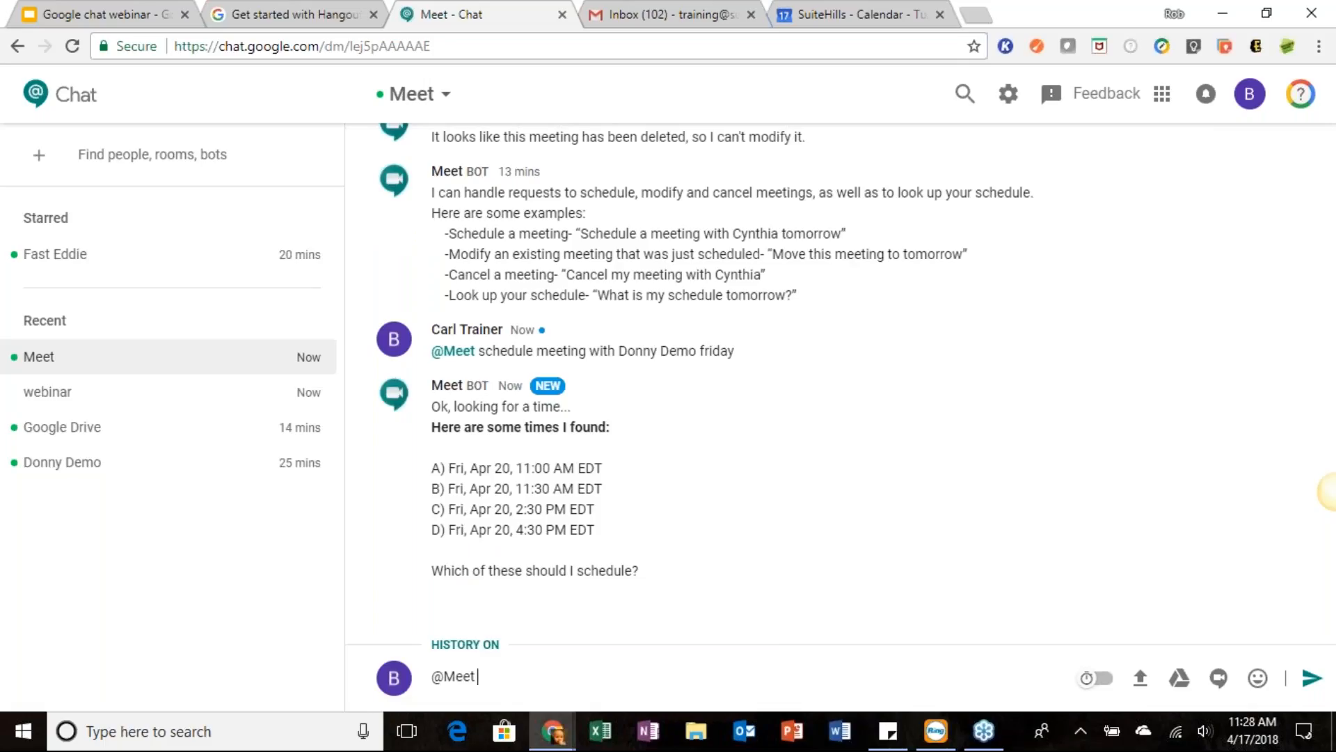
{"action": "type", "text": "C"}
{"action": "key", "text": "Return"}
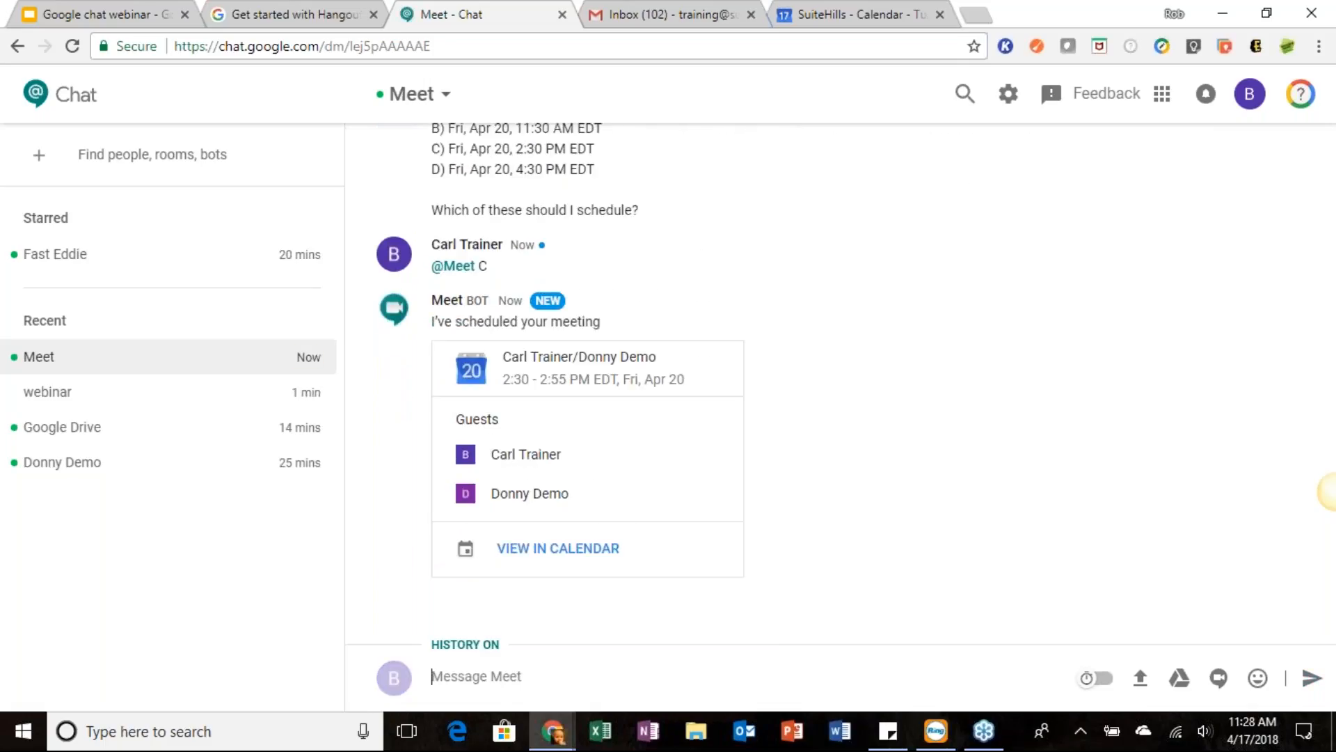
Send the Meet bot the request "cancel this meeting" for the Friday meeting.
{"action": "type", "text": "@Mee"}
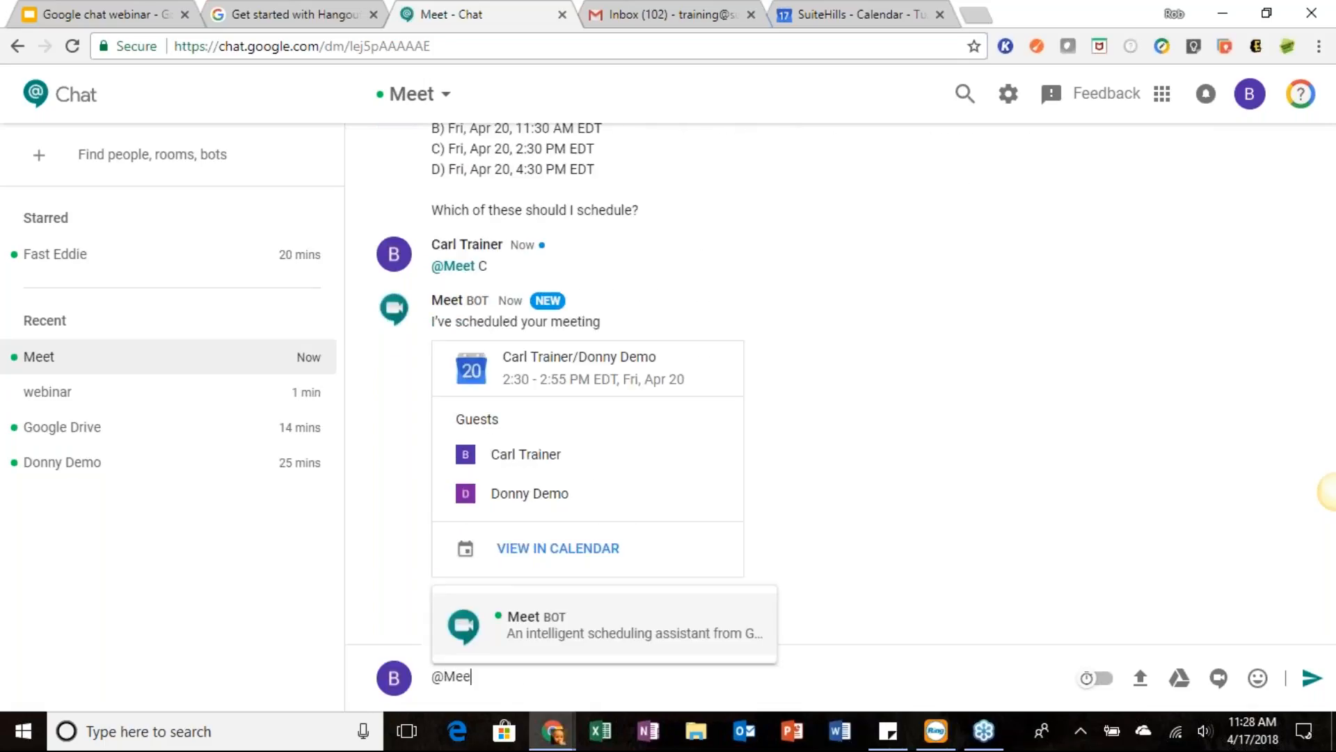
{"action": "type", "text": "t cance"}
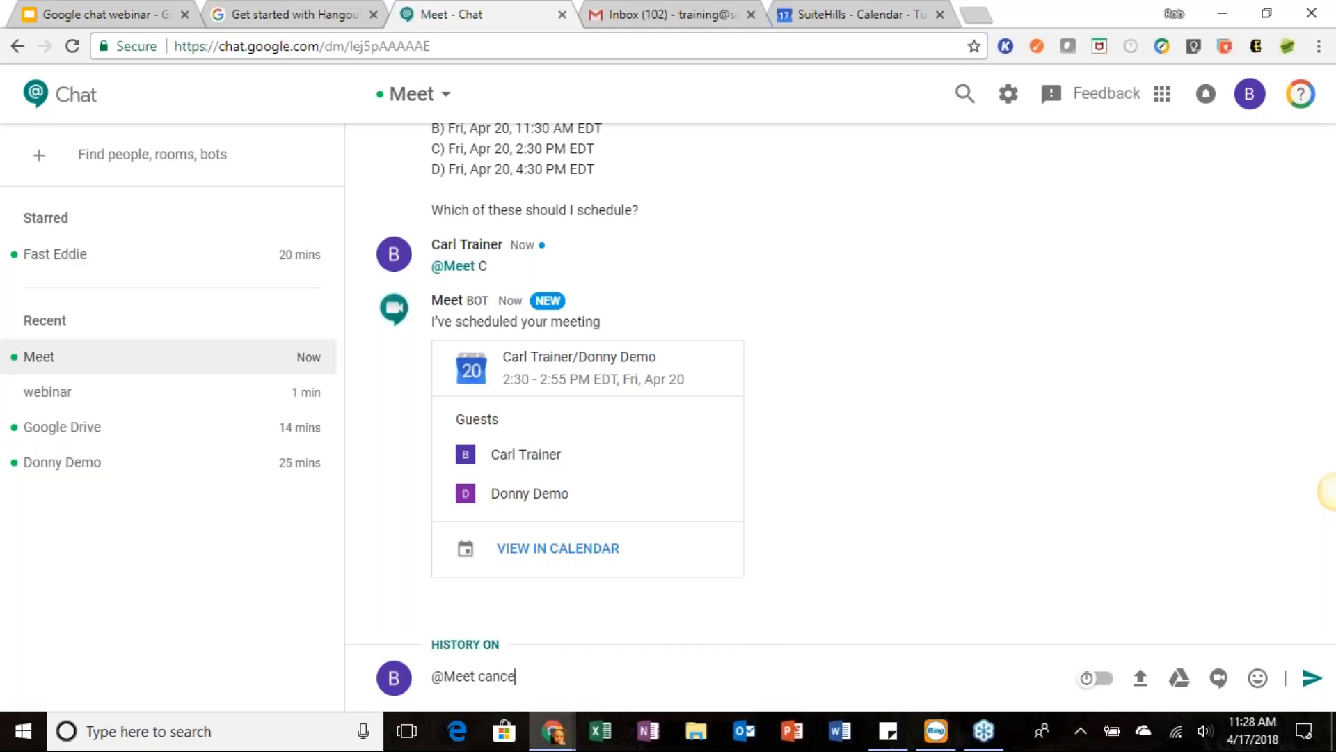
{"action": "type", "text": "l this meeting"}
{"action": "key", "text": "Return"}
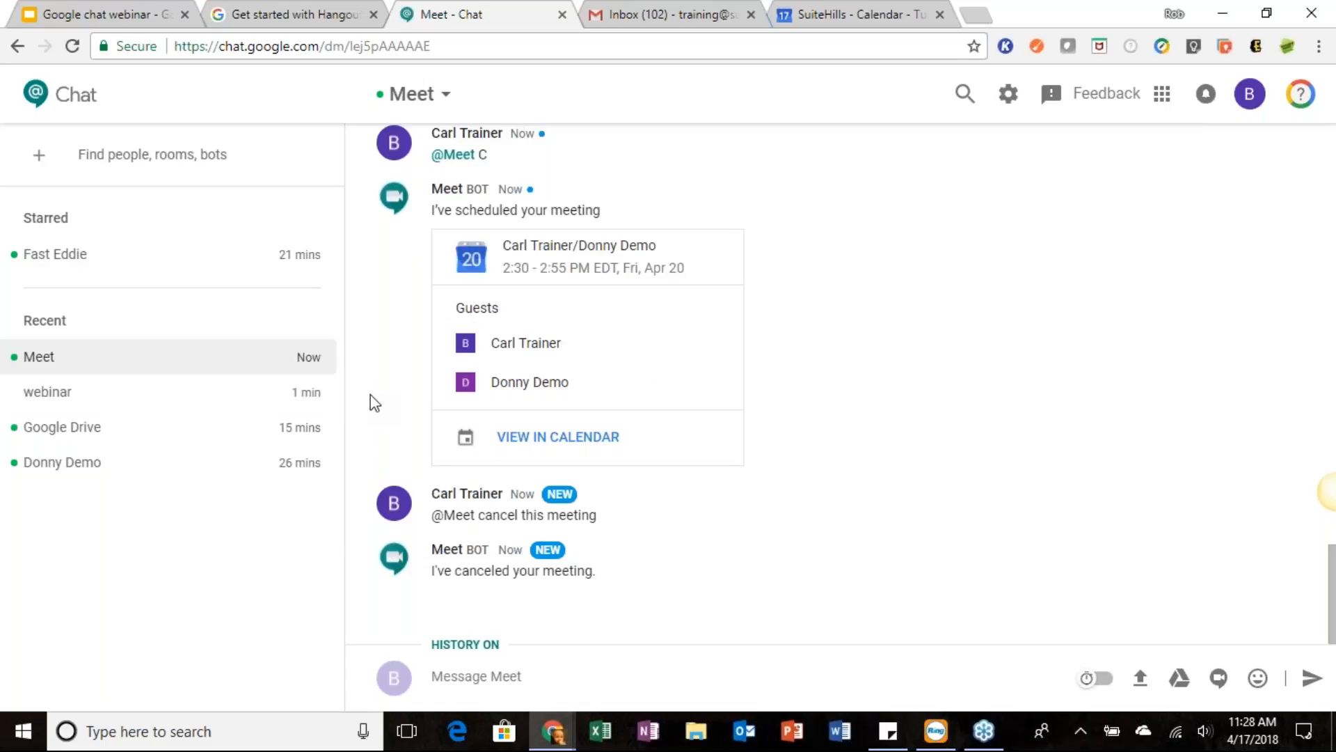
Look at the Google Drive bot's notification offer in its conversation and return to the webinar room.
{"action": "left_click", "coordinate": [164, 434]}
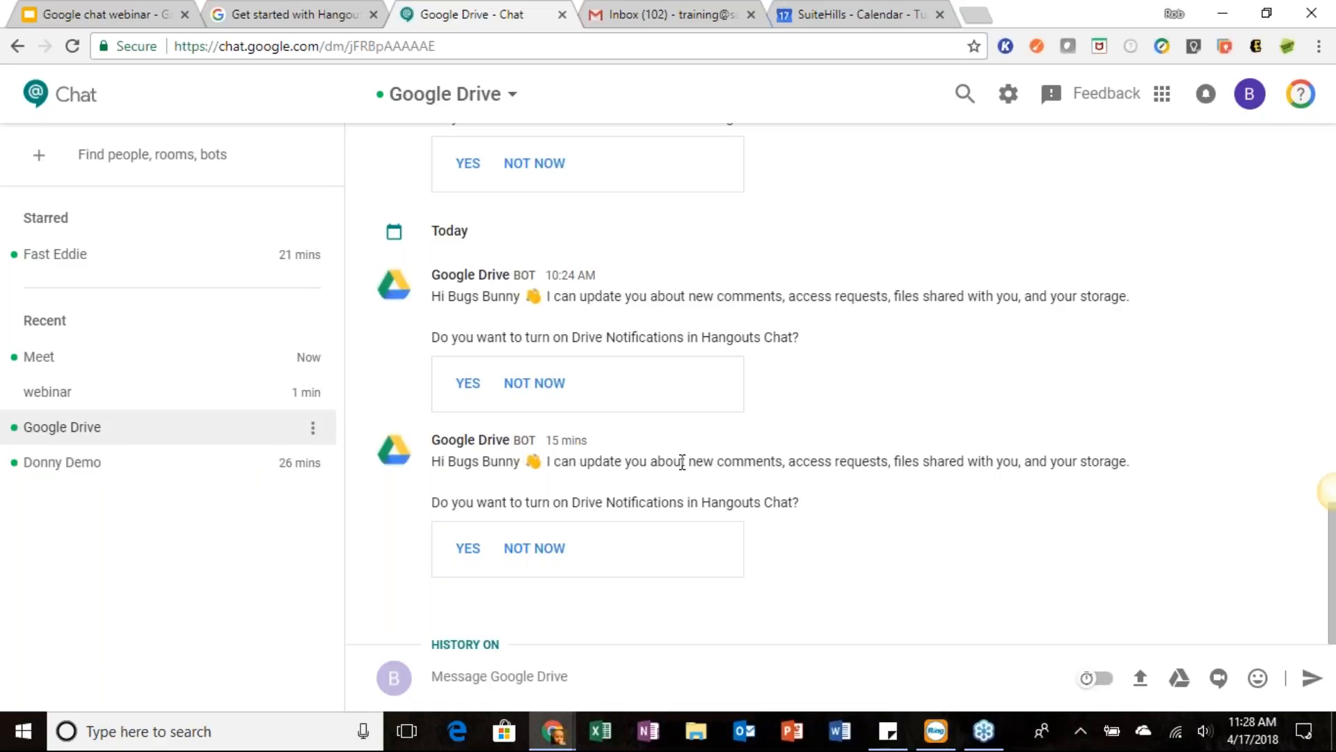
{"action": "left_click", "coordinate": [182, 390]}
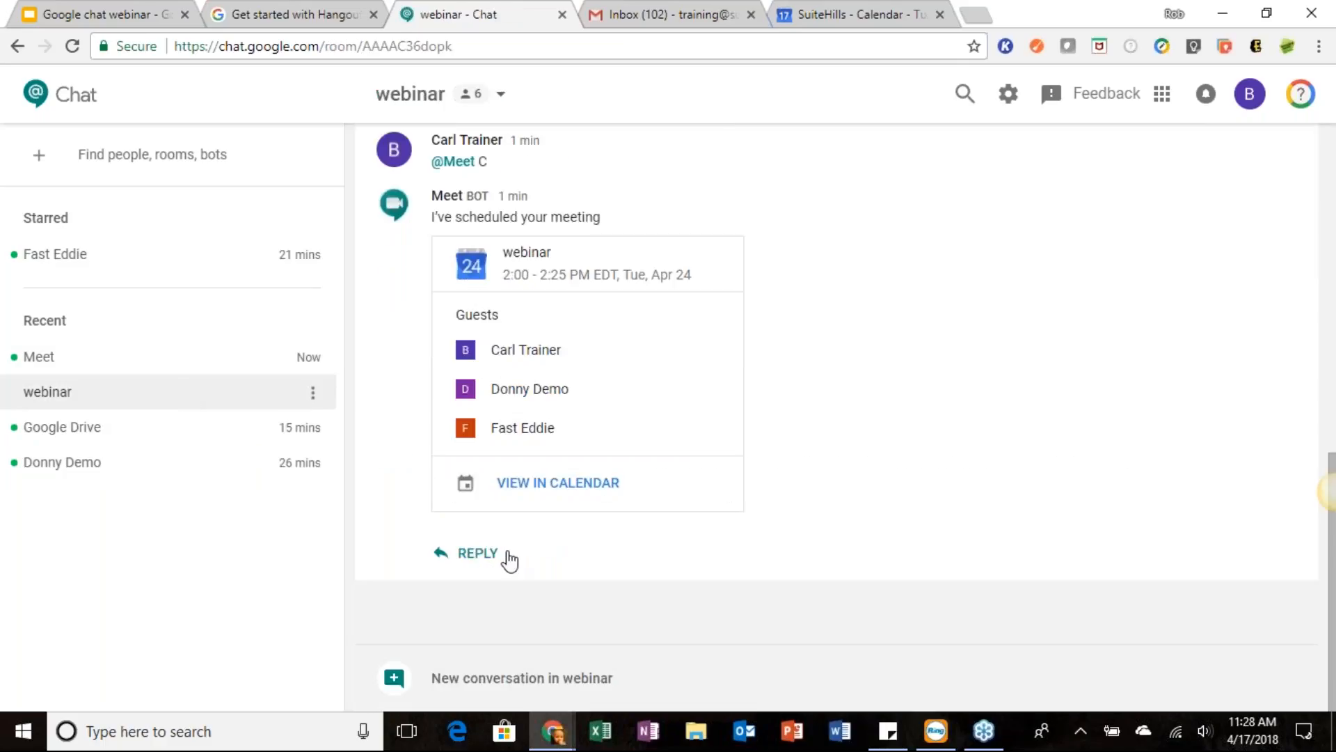
Reply in the thread with a Polly poll "Who should we invite to the webinar?" offering "C levels", "sales" and "Marketing".
{"action": "left_click", "coordinate": [507, 555]}
{"action": "type", "text": "@P"}
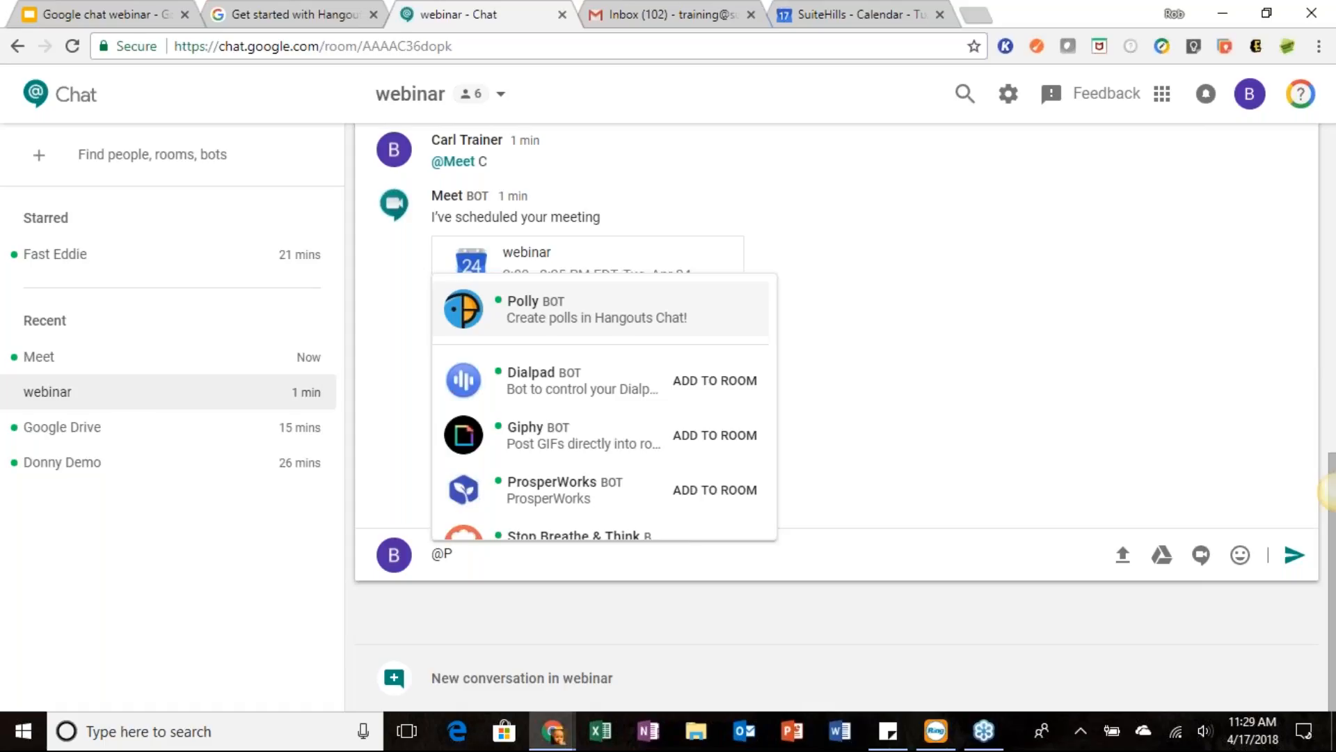
{"action": "key", "text": "Return"}
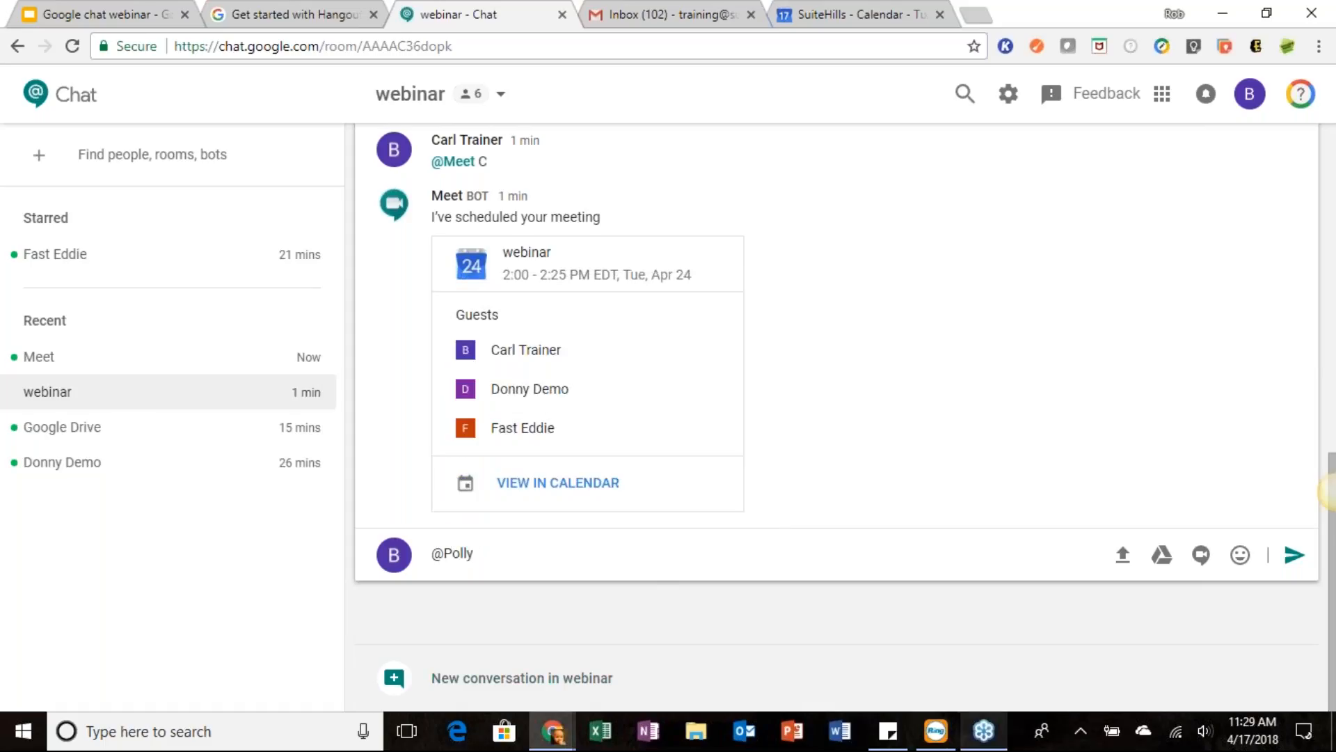
{"action": "type", "text": "W"}
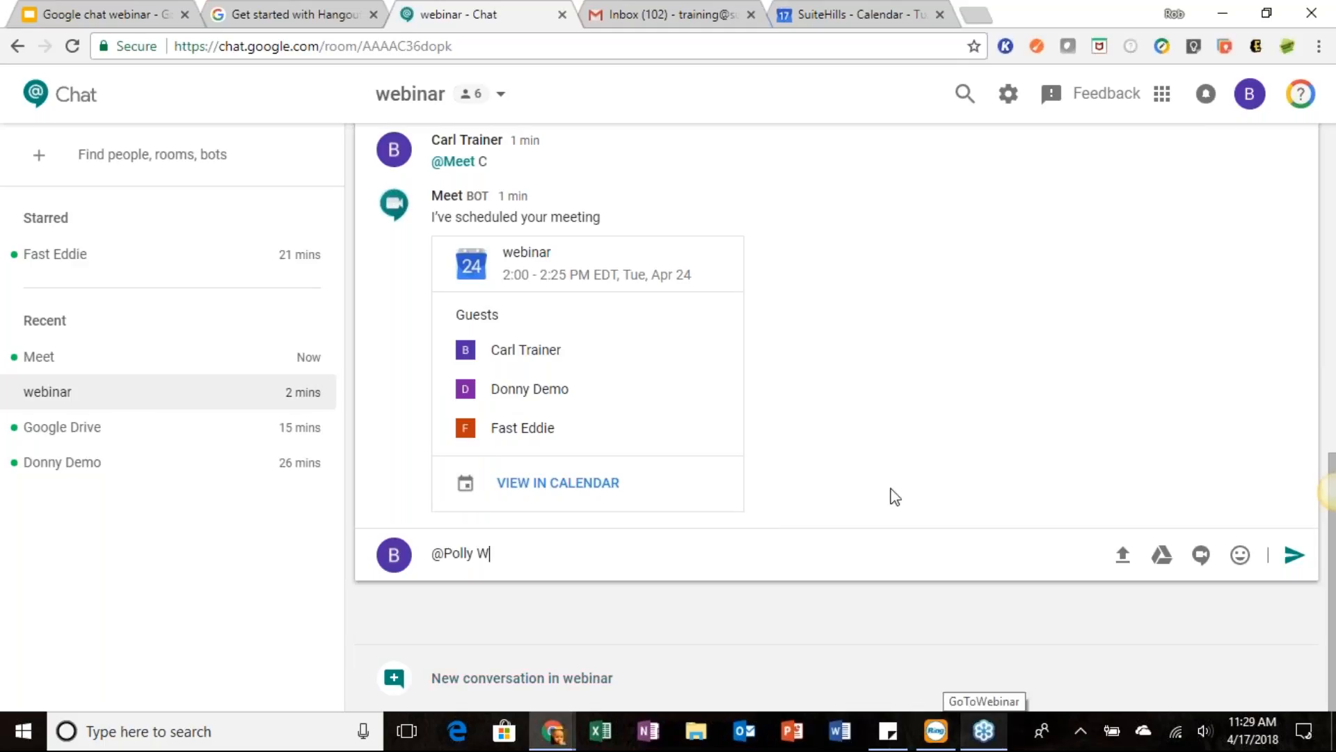
{"action": "type", "text": "ho should we invite"}
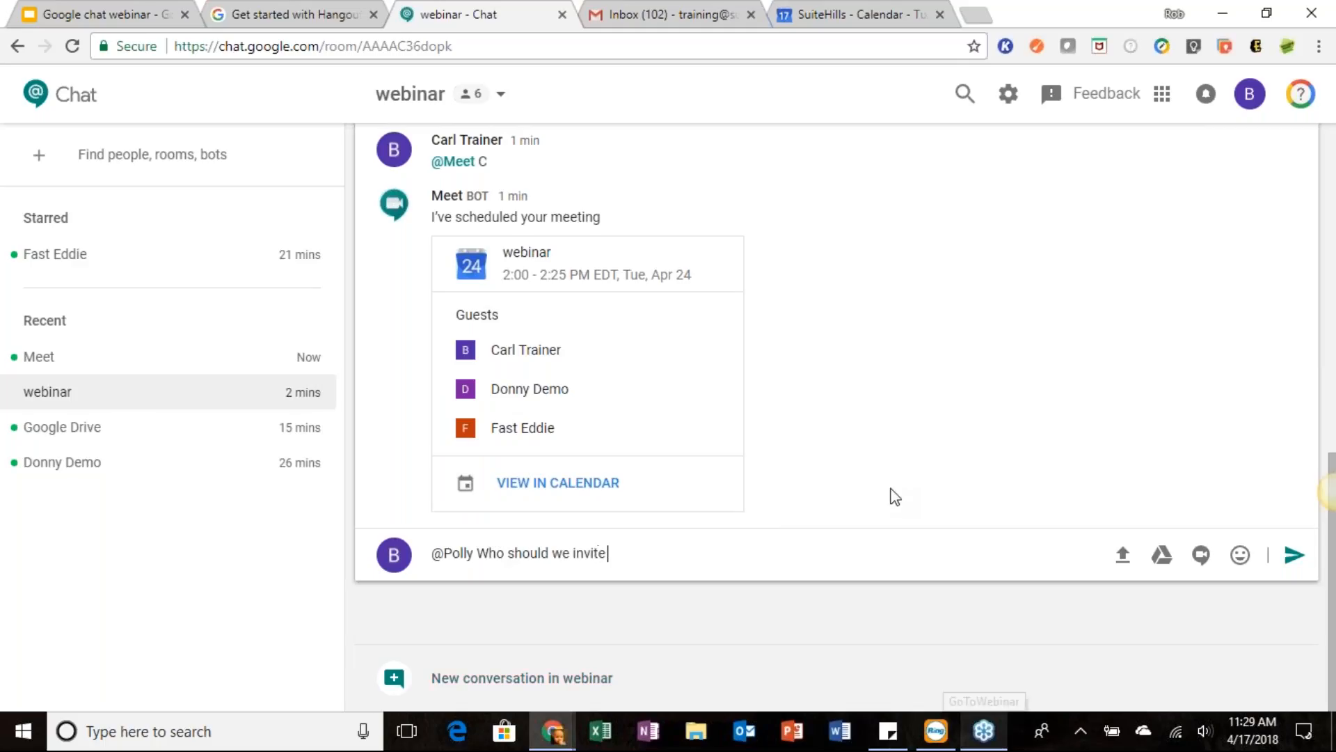
{"action": "type", "text": " to the webinar"}
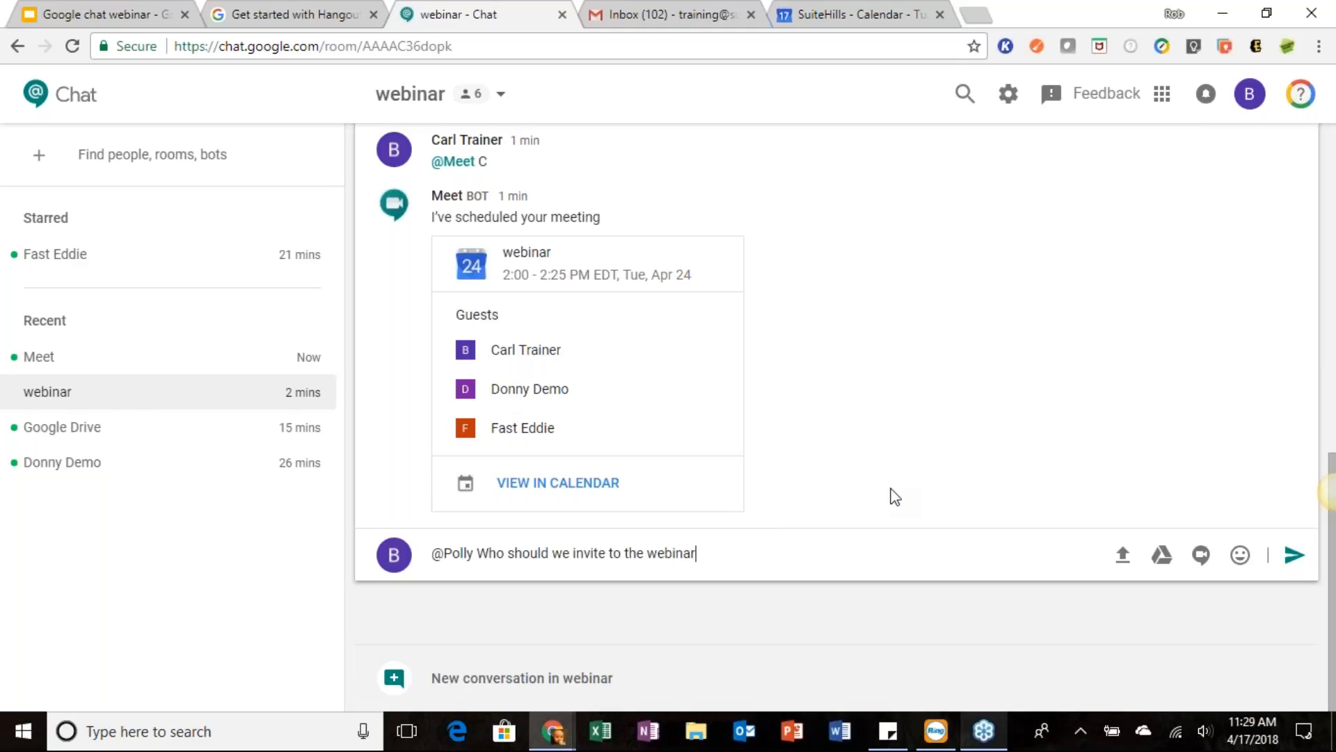
{"action": "type", "text": "? \"C levels\" \"sales"}
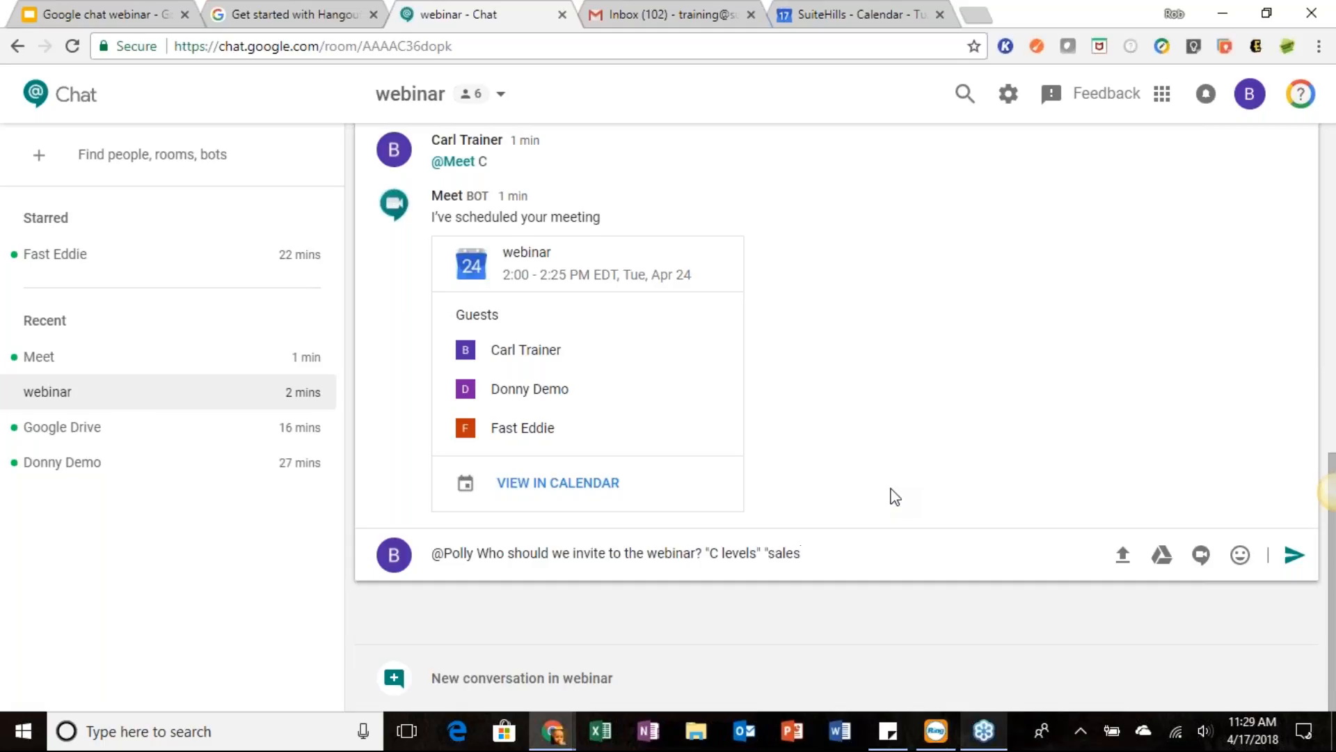
{"action": "type", "text": "\" \"Marketing\""}
{"action": "key", "text": "Return"}
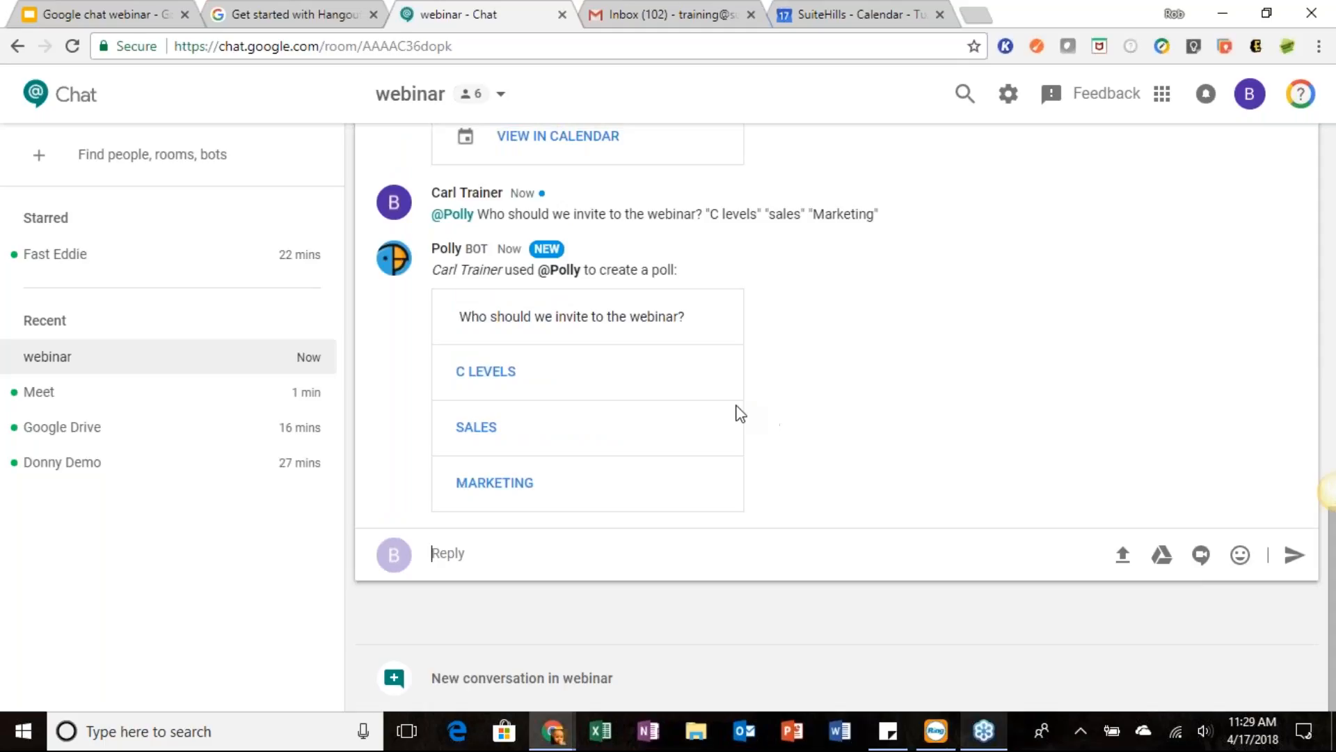
Vote for Sales in the Polly poll and review the vote results.
{"action": "left_click", "coordinate": [487, 432]}
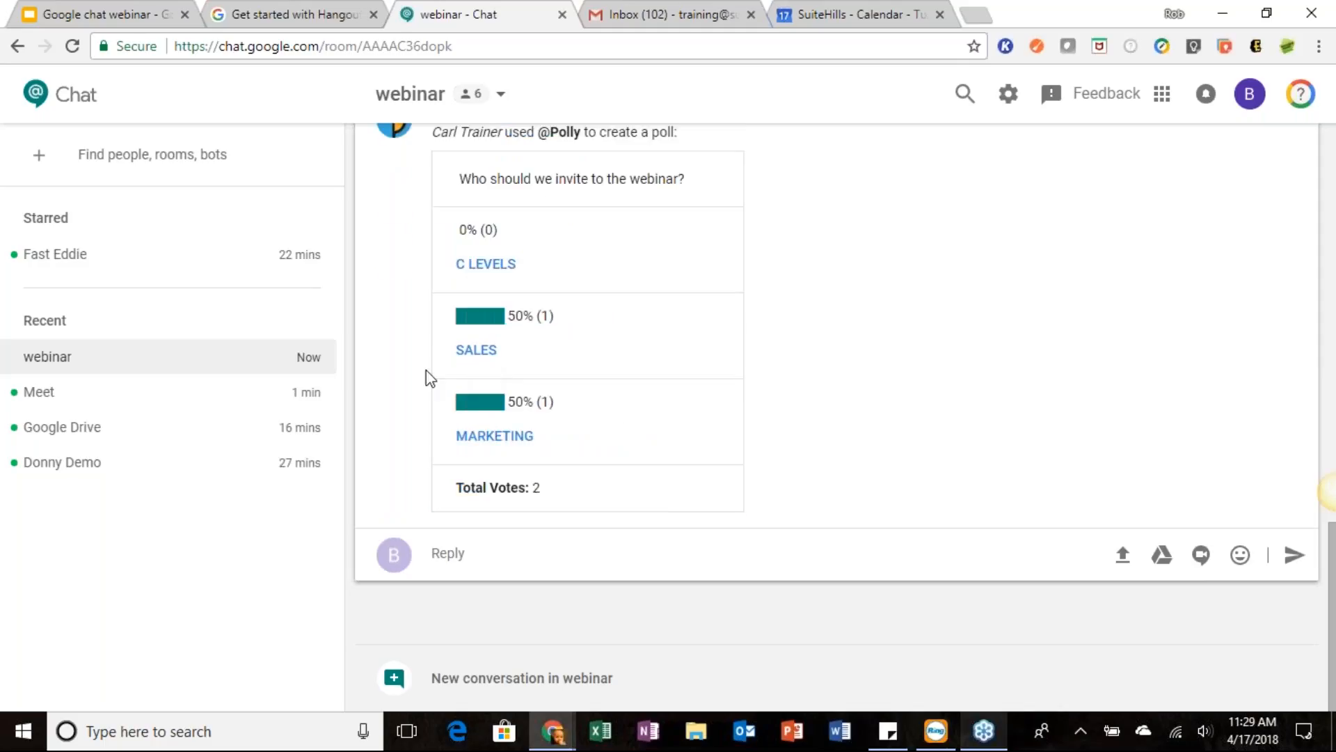
{"action": "scroll", "coordinate": [426, 370], "scroll_direction": "up", "scroll_amount": 2}
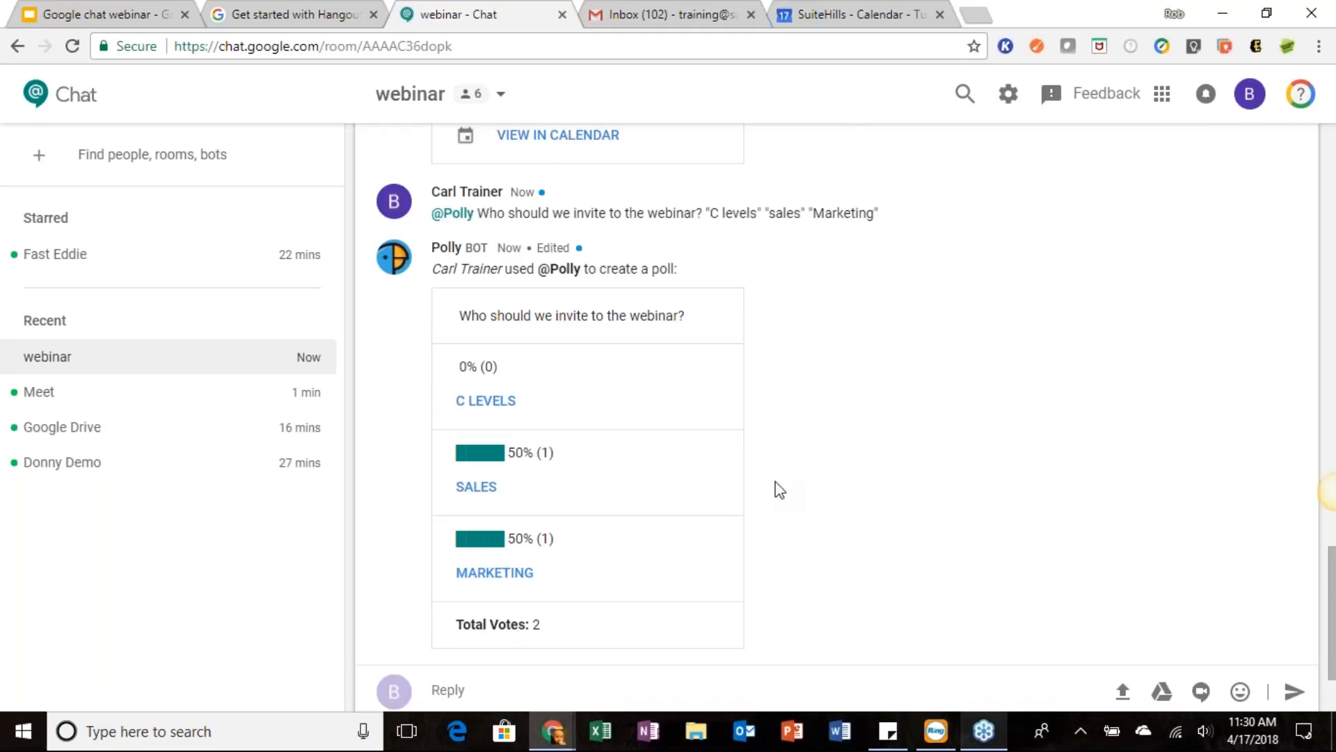
{"action": "scroll", "coordinate": [779, 489], "scroll_direction": "down", "scroll_amount": 2}
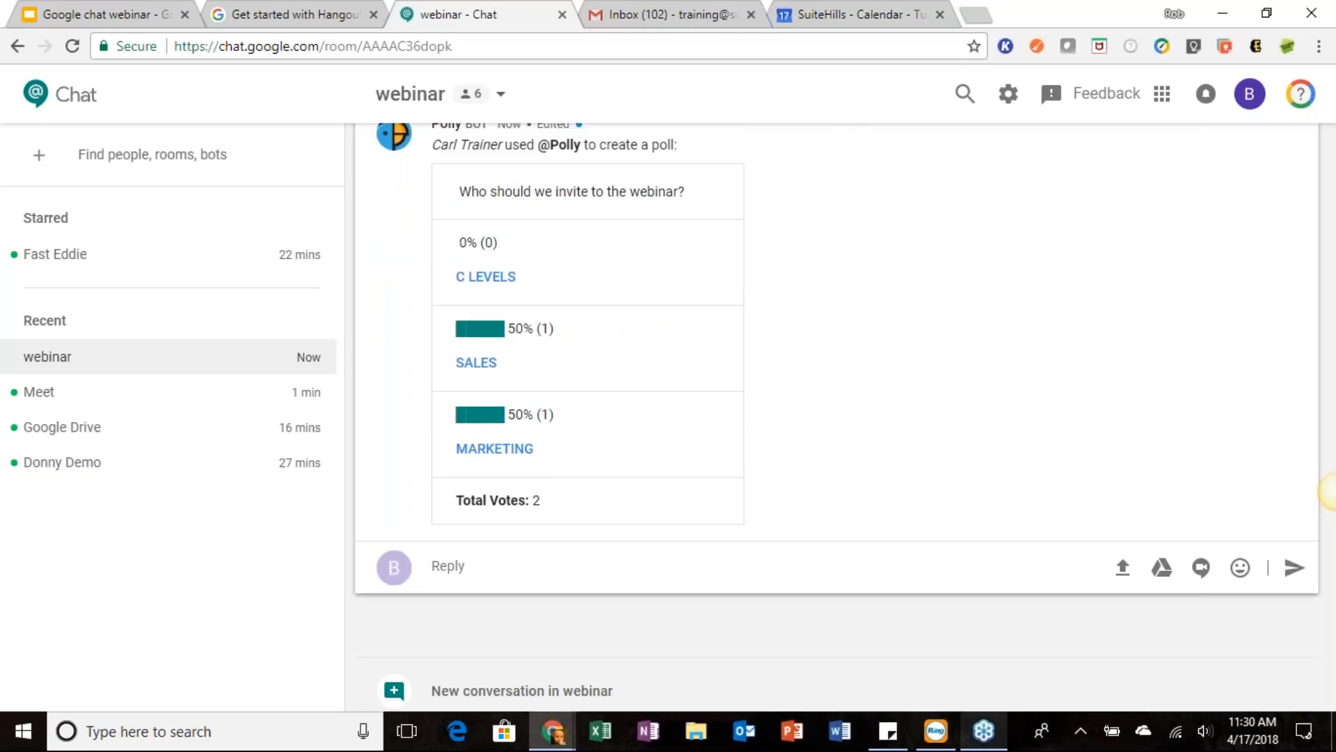
Mention the KAYAK bot in a reply under the poll and request "flights from lax to jfk saturday".
{"action": "left_click", "coordinate": [499, 564]}
{"action": "type", "text": "@kay"}
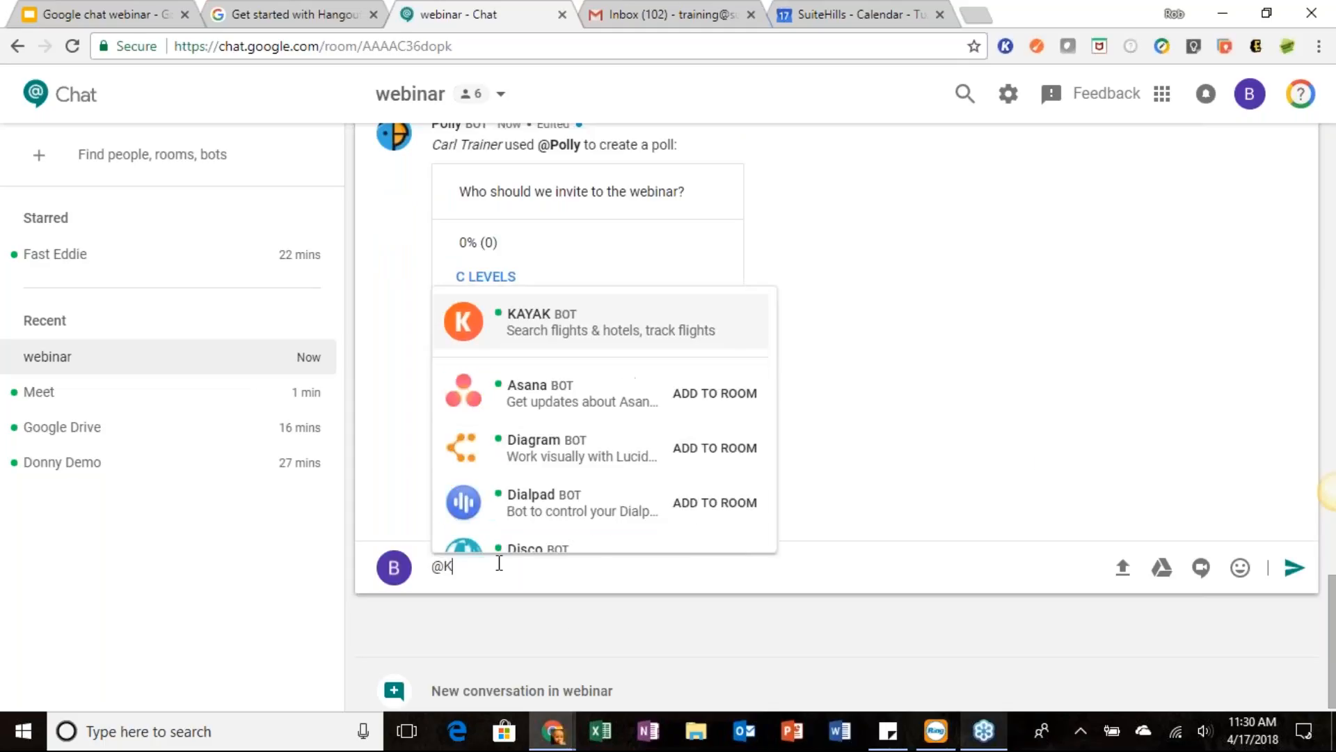
{"action": "key", "text": "Return"}
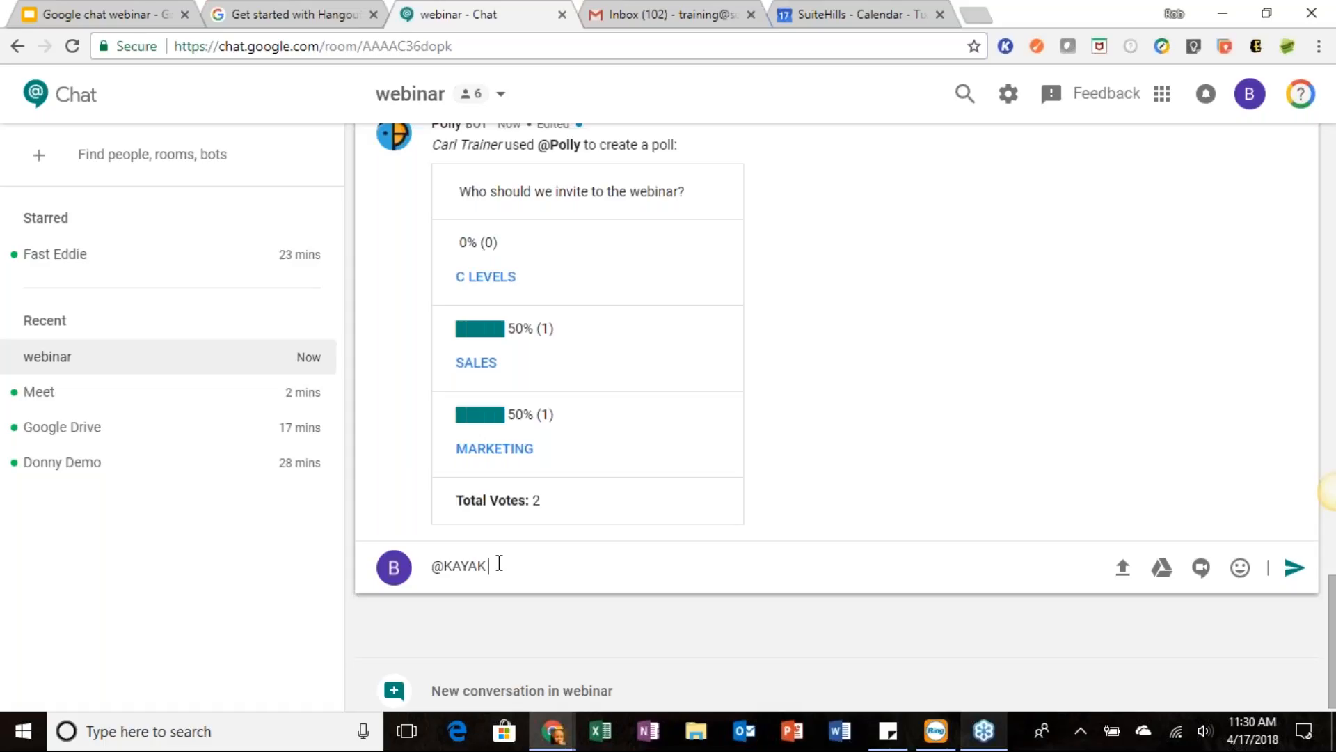
{"action": "type", "text": "flights from lax to jf"}
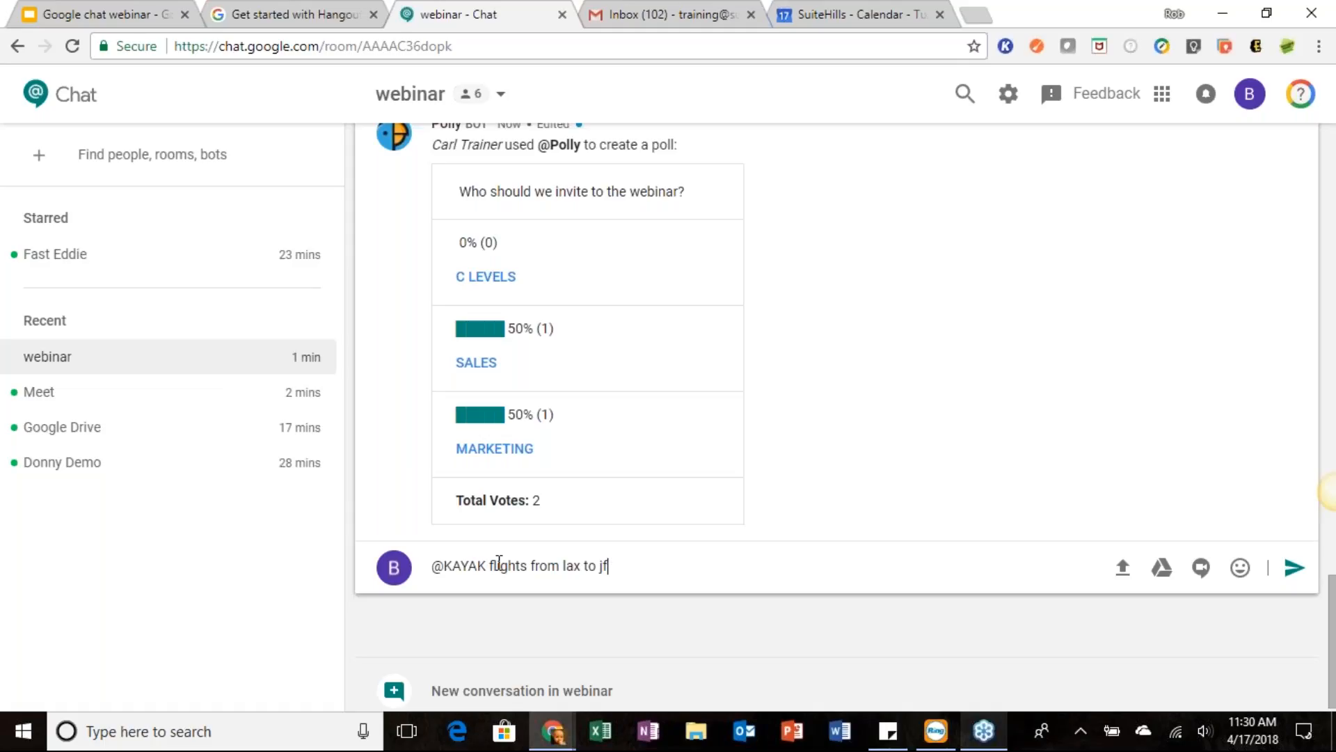
{"action": "type", "text": "k saturday"}
{"action": "key", "text": "Return"}
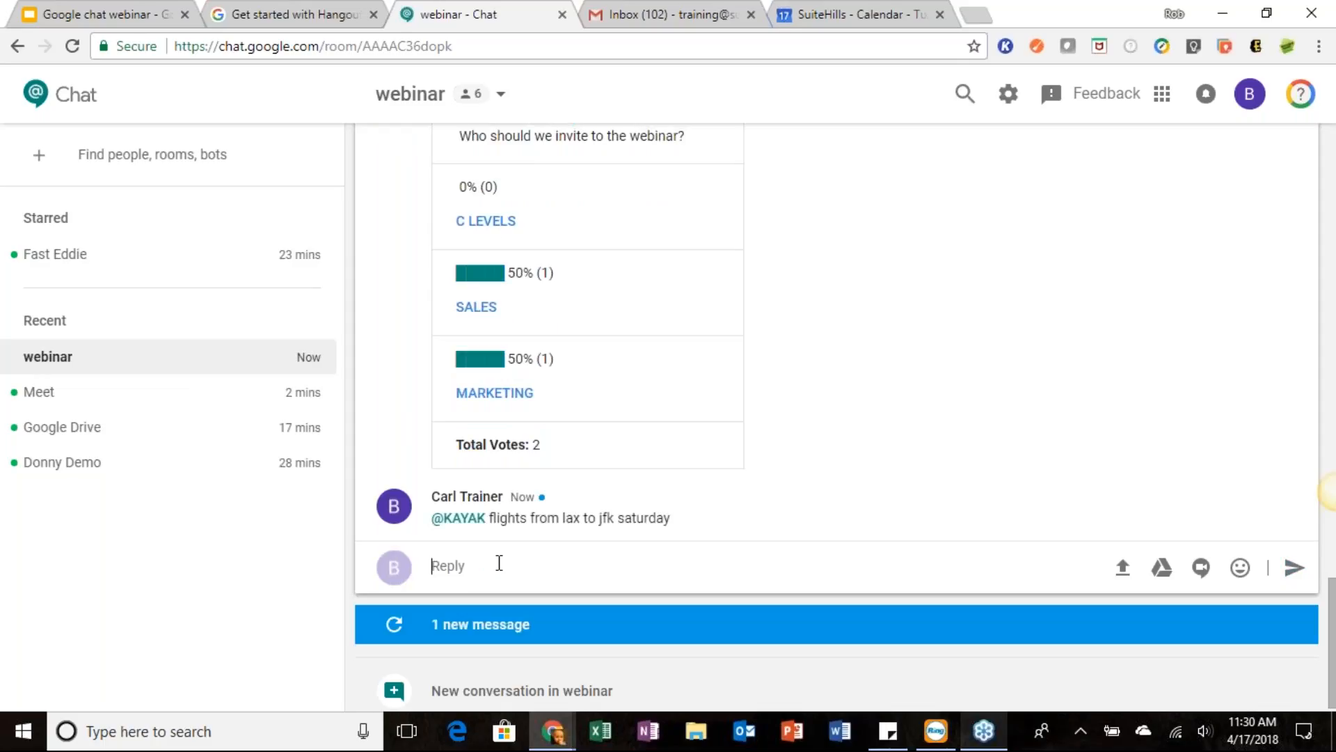
Load the new message in the thread and review the KAYAK bot's LAX to JFK flight results.
{"action": "left_click", "coordinate": [504, 622]}
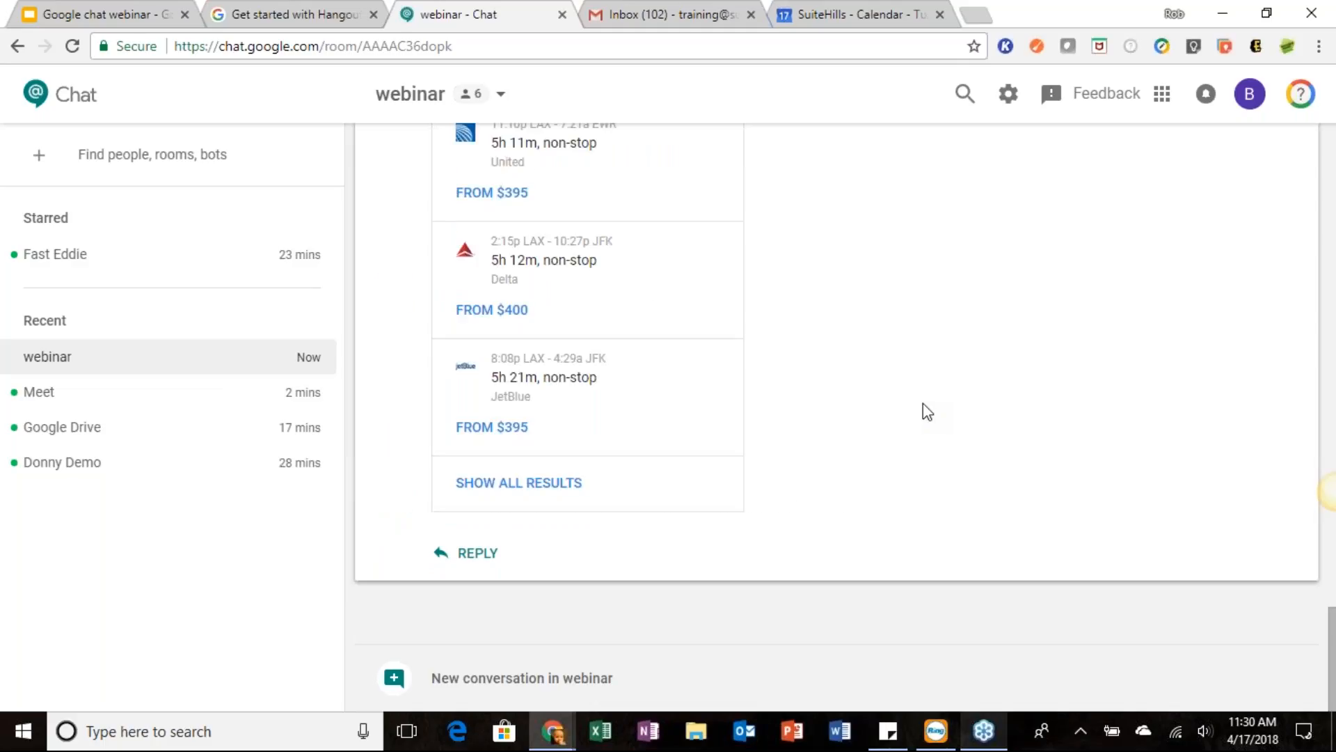
{"action": "scroll", "coordinate": [923, 403], "scroll_direction": "up", "scroll_amount": 2}
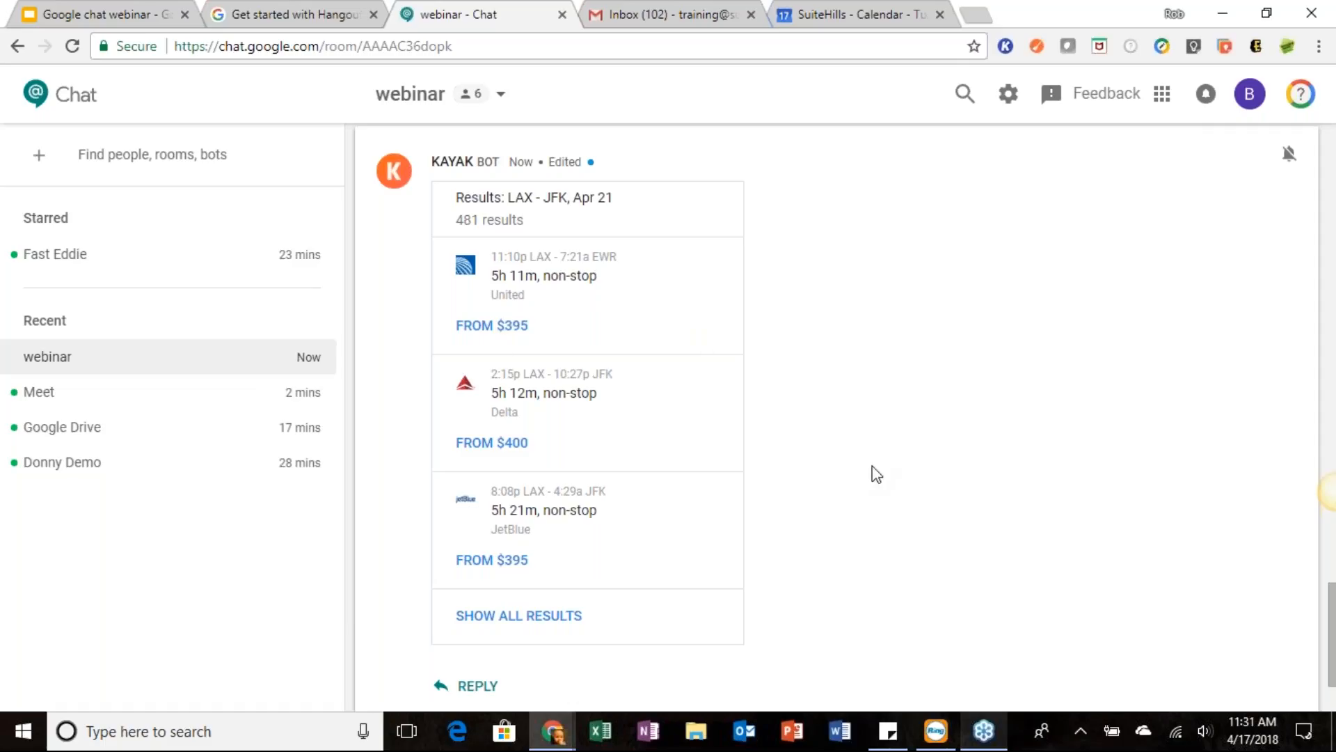
{"action": "scroll", "coordinate": [871, 471], "scroll_direction": "down", "scroll_amount": 2}
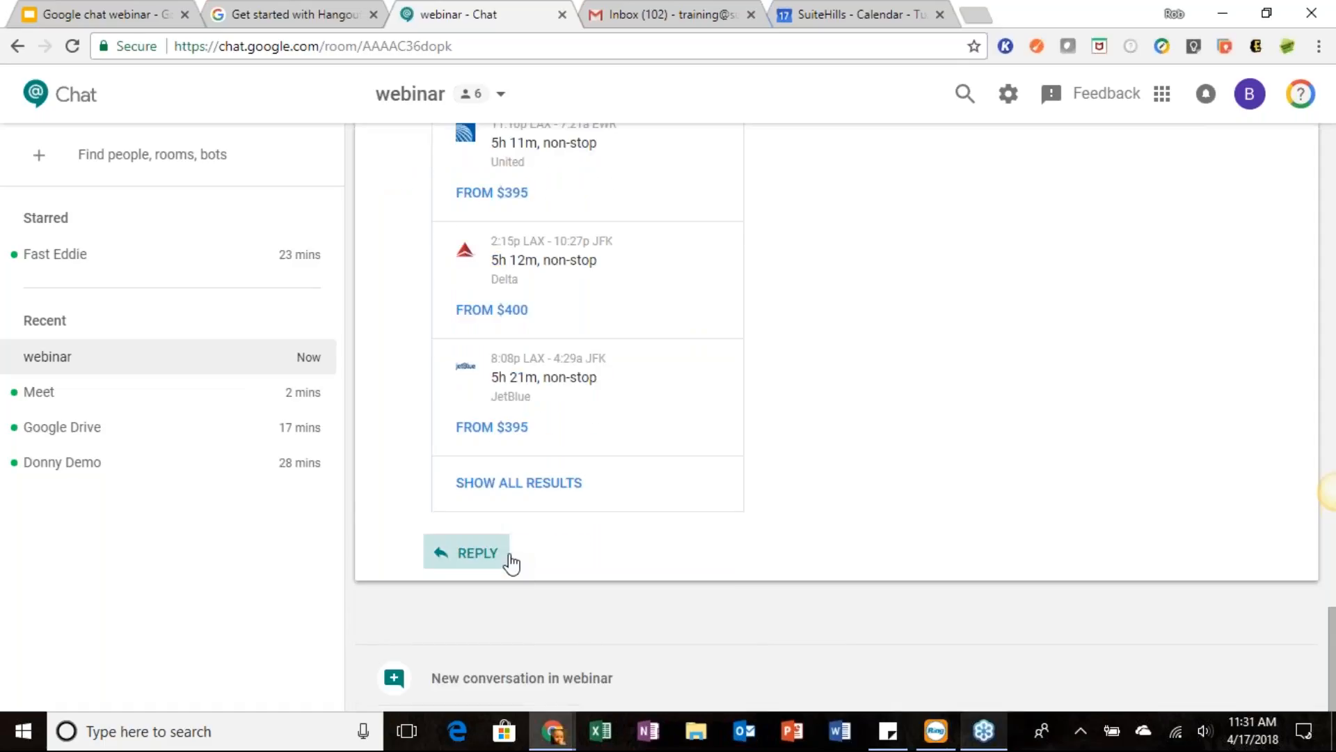
Reply in the thread mentioning the KAYAK bot and request "hotels in santa fe this weekend".
{"action": "left_click", "coordinate": [505, 555]}
{"action": "type", "text": "@Ka"}
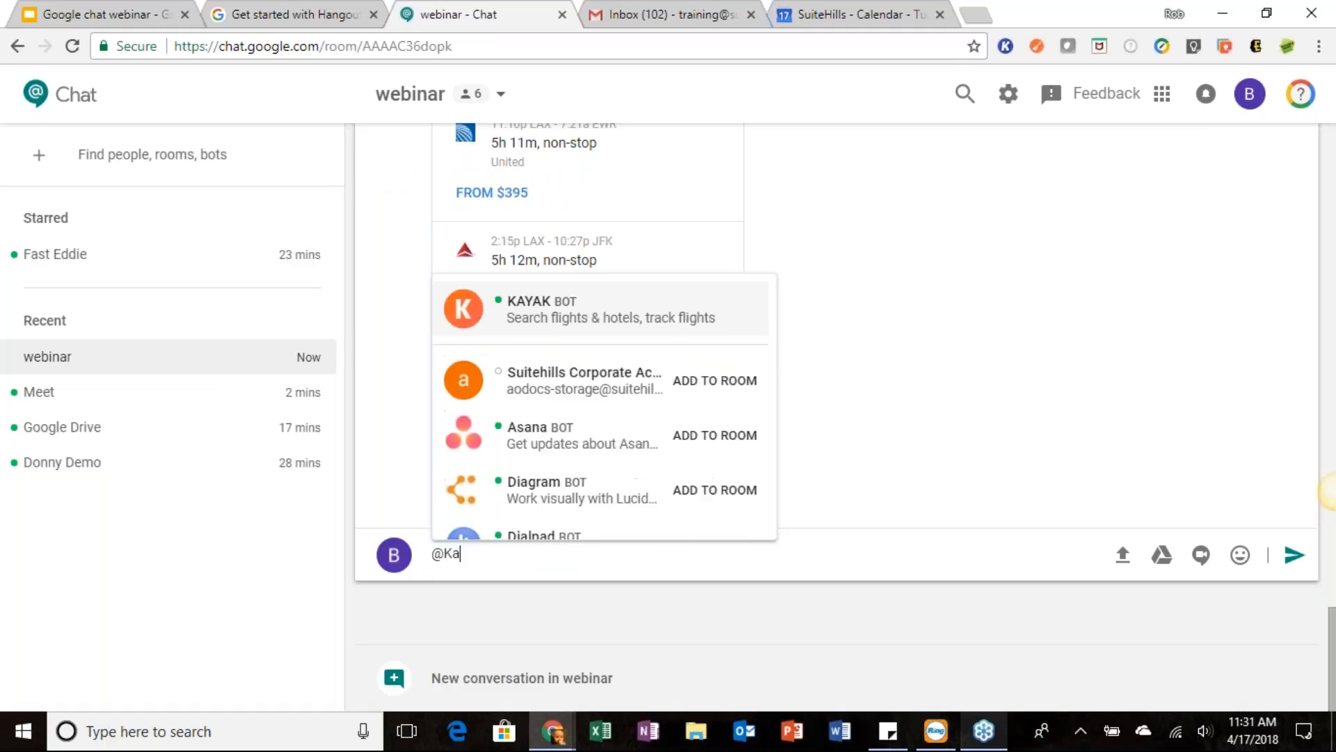
{"action": "key", "text": "Return"}
{"action": "type", "text": "h"}
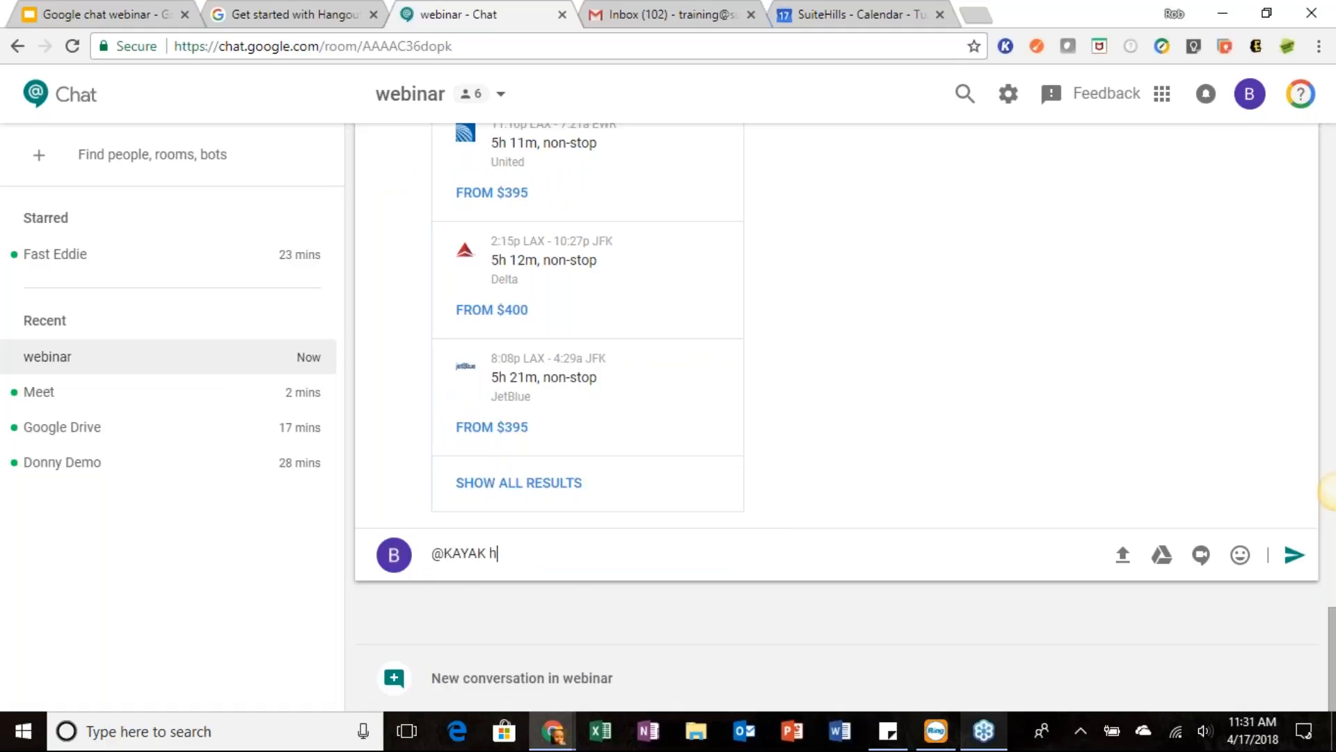
{"action": "type", "text": "otels in santa fe"}
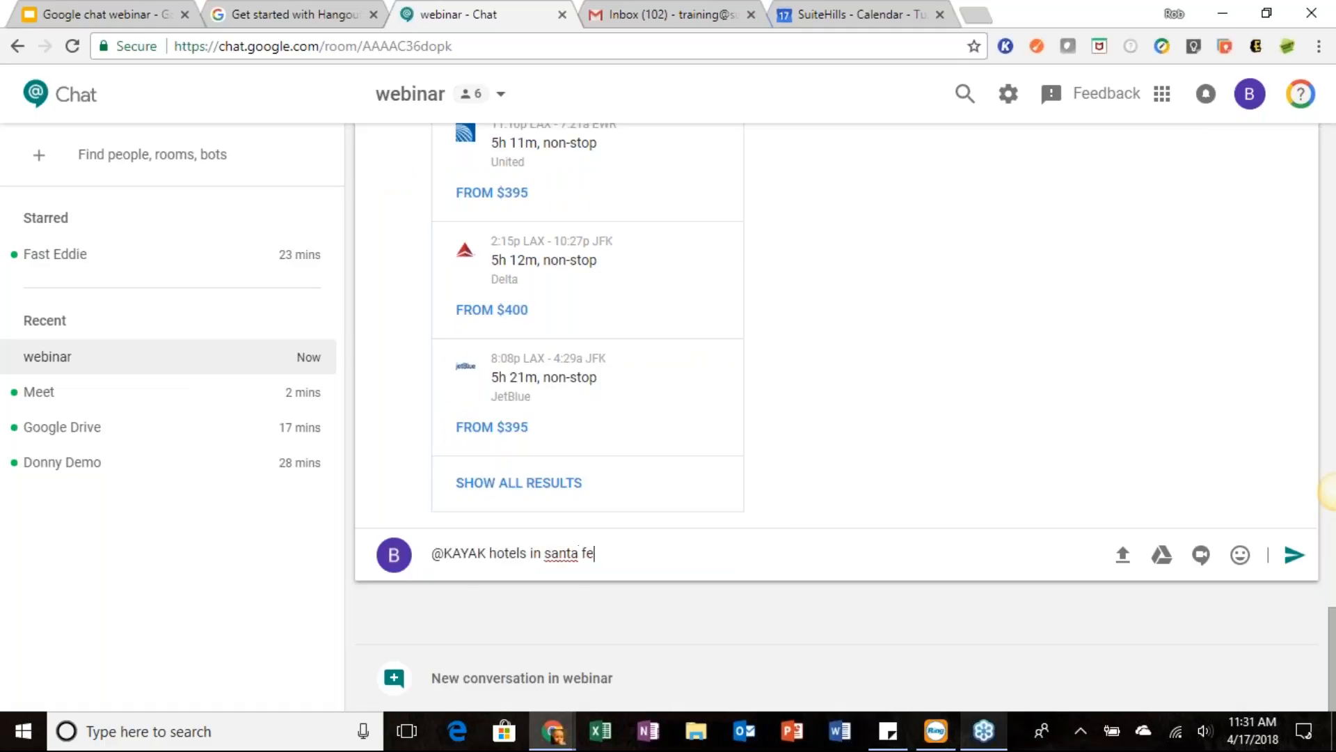
{"action": "type", "text": " this weekend"}
{"action": "key", "text": "Return"}
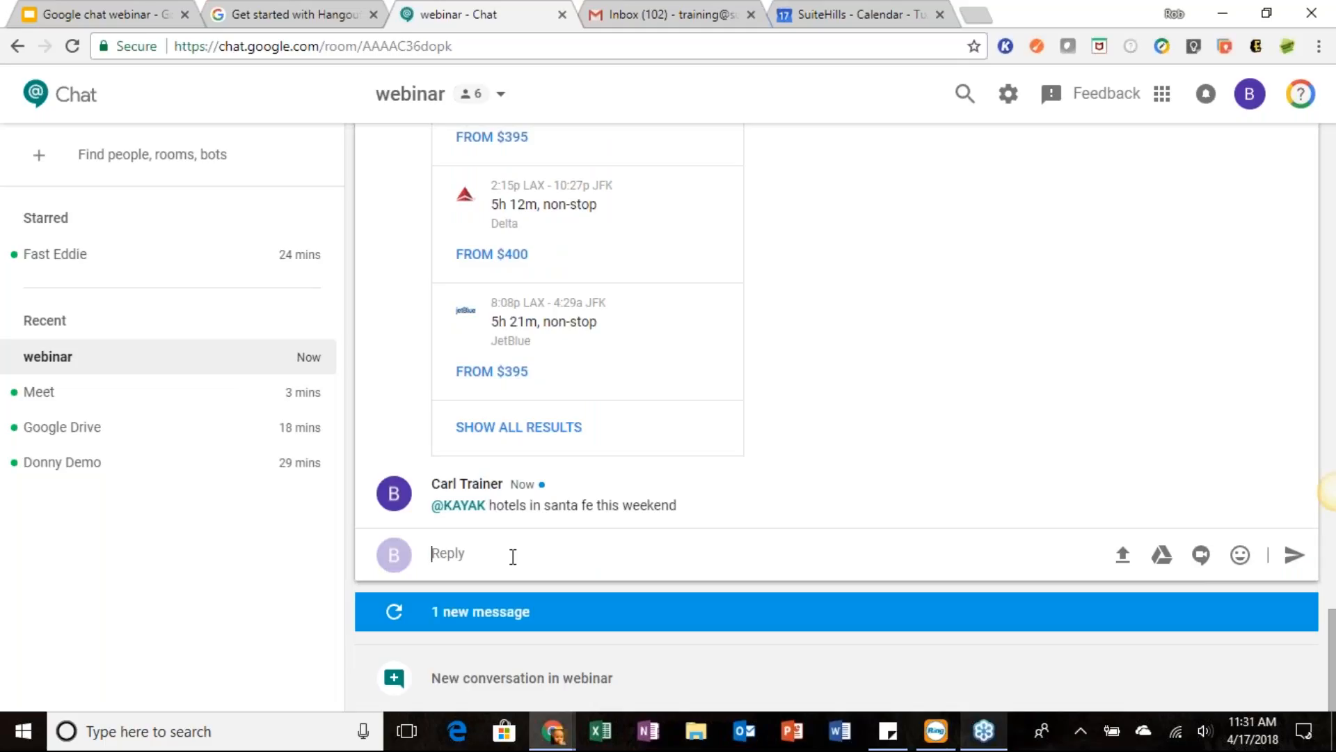
Load the new message in the thread and review the KAYAK bot's Santa Fe hotel results.
{"action": "left_click", "coordinate": [527, 614]}
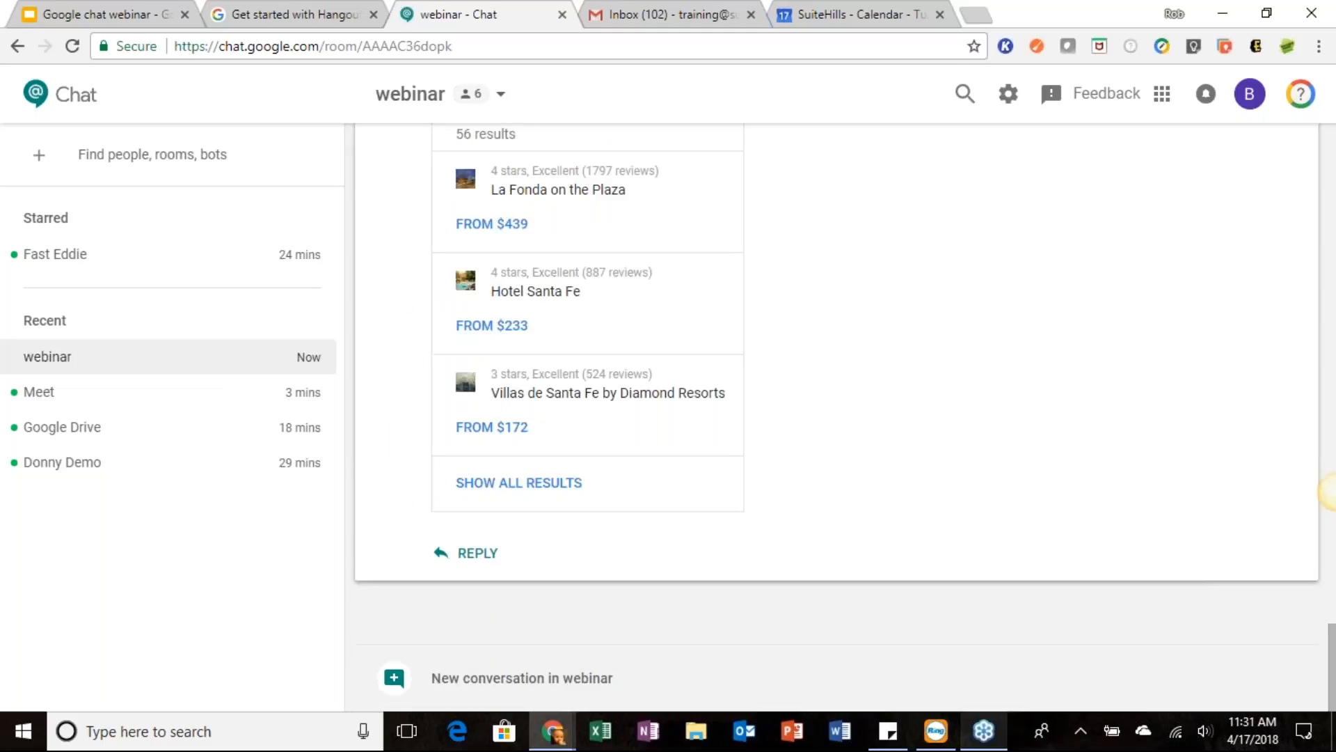
{"action": "scroll", "coordinate": [882, 406], "scroll_direction": "up", "scroll_amount": 2}
{"action": "scroll", "coordinate": [883, 398], "scroll_direction": "down", "scroll_amount": 1}
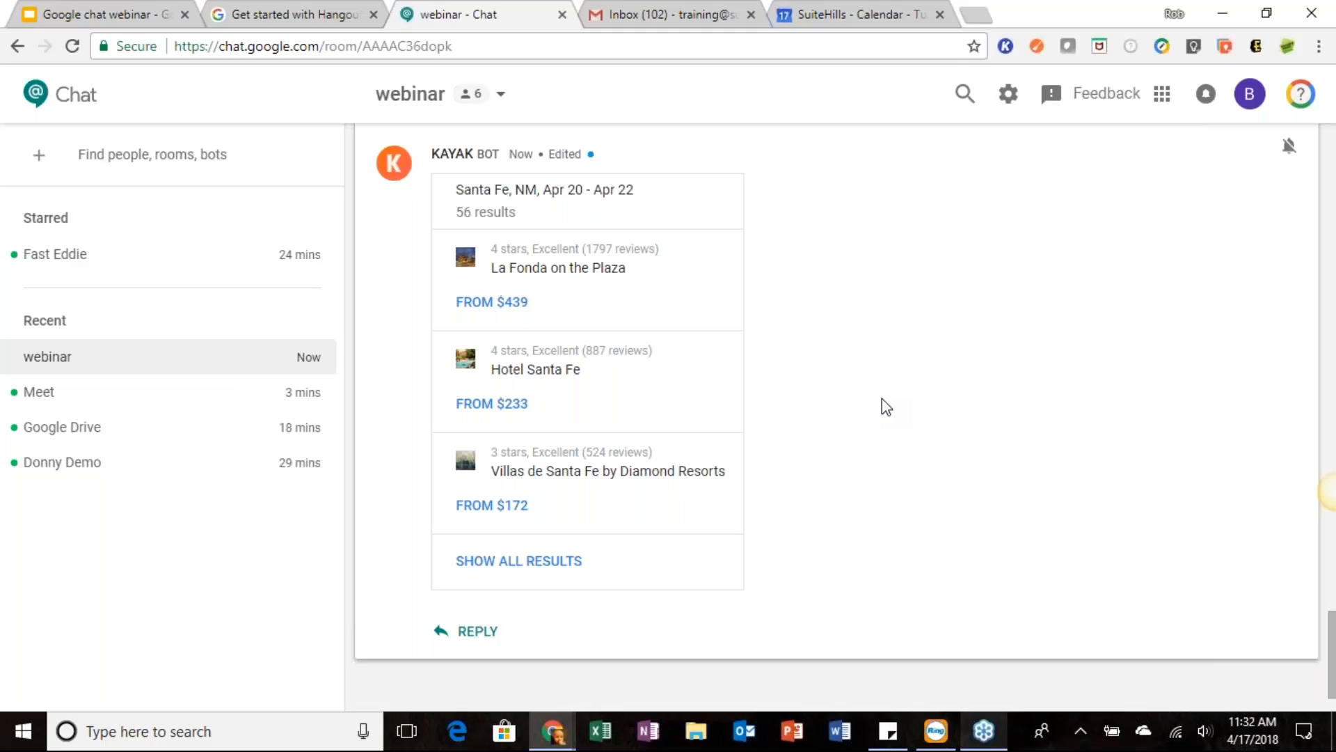
{"action": "left_click", "coordinate": [1312, 461]}
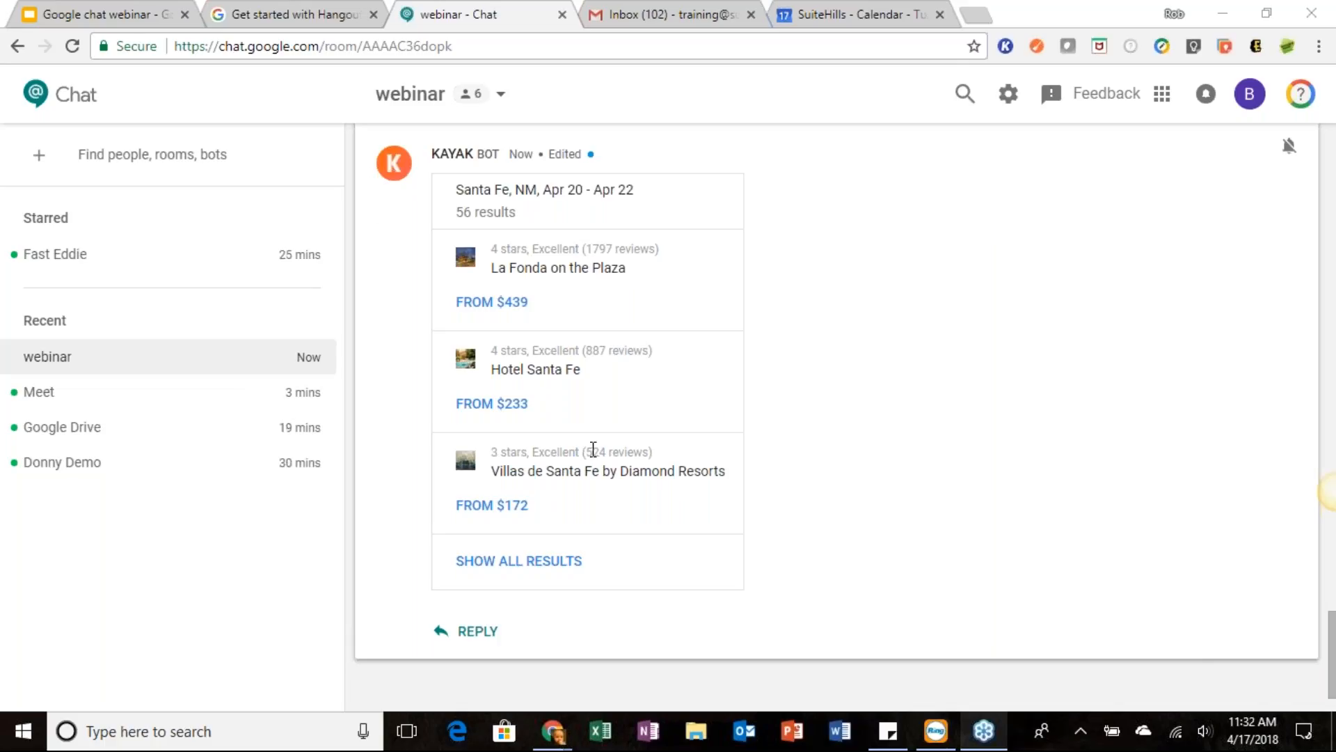
Switch to the Google chat webinar presentation and advance to the "Still in Development" slide on current limitations.
{"action": "left_click", "coordinate": [120, 21]}
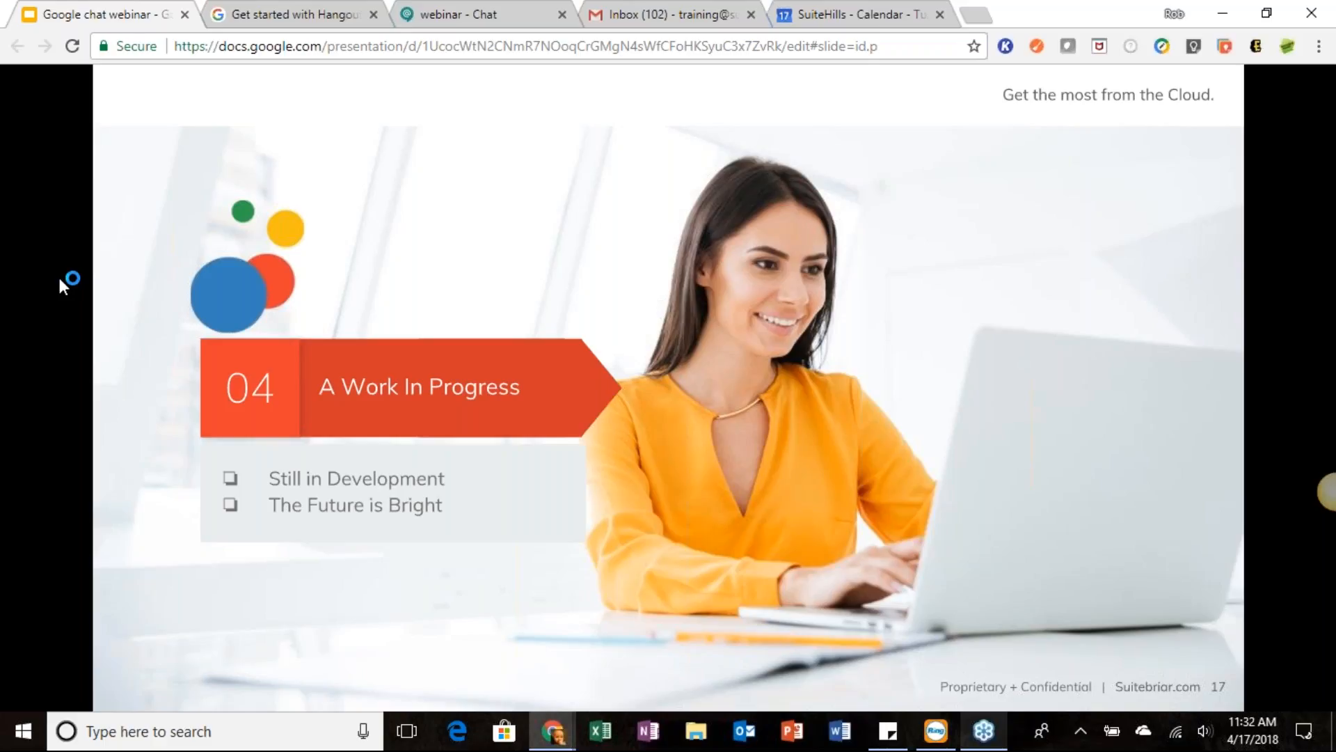
{"action": "key", "text": "Right"}
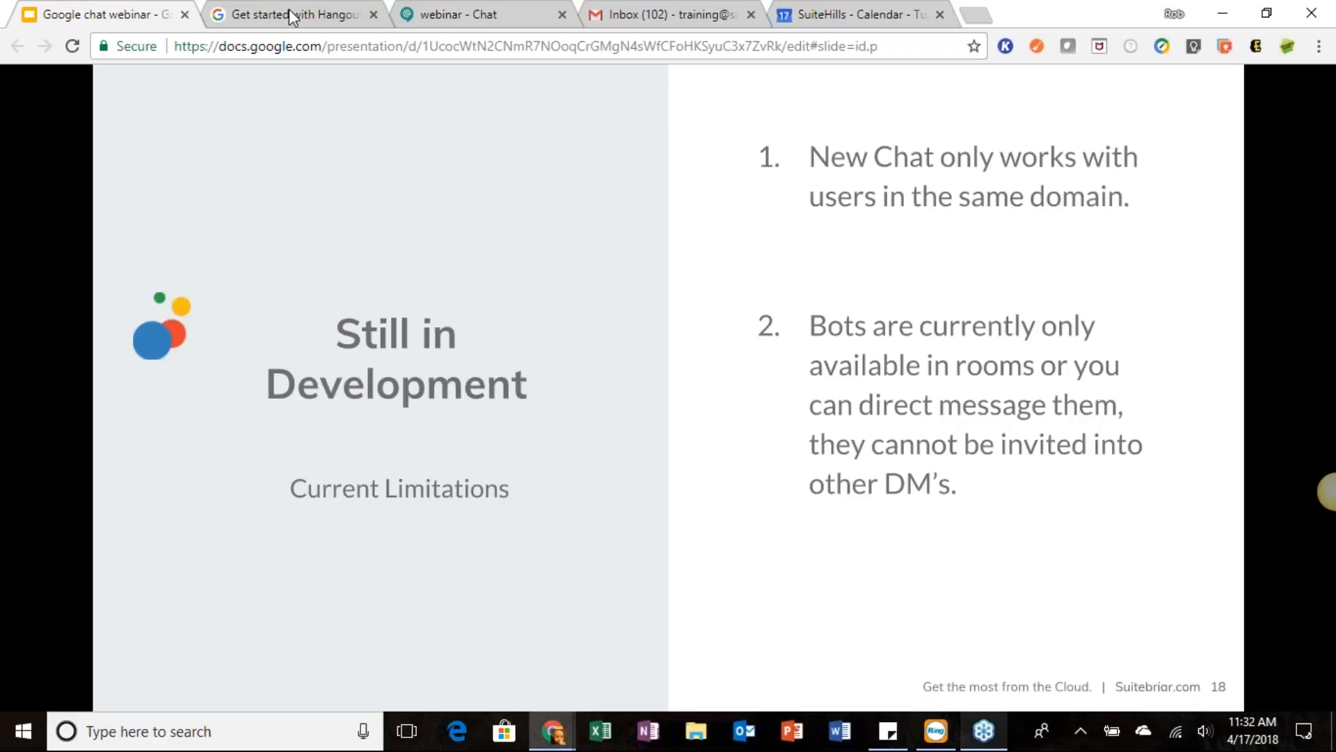
Switch through the webinar chat room to the Gmail inbox and view a contact's details in its Hangouts list.
{"action": "left_click", "coordinate": [460, 14]}
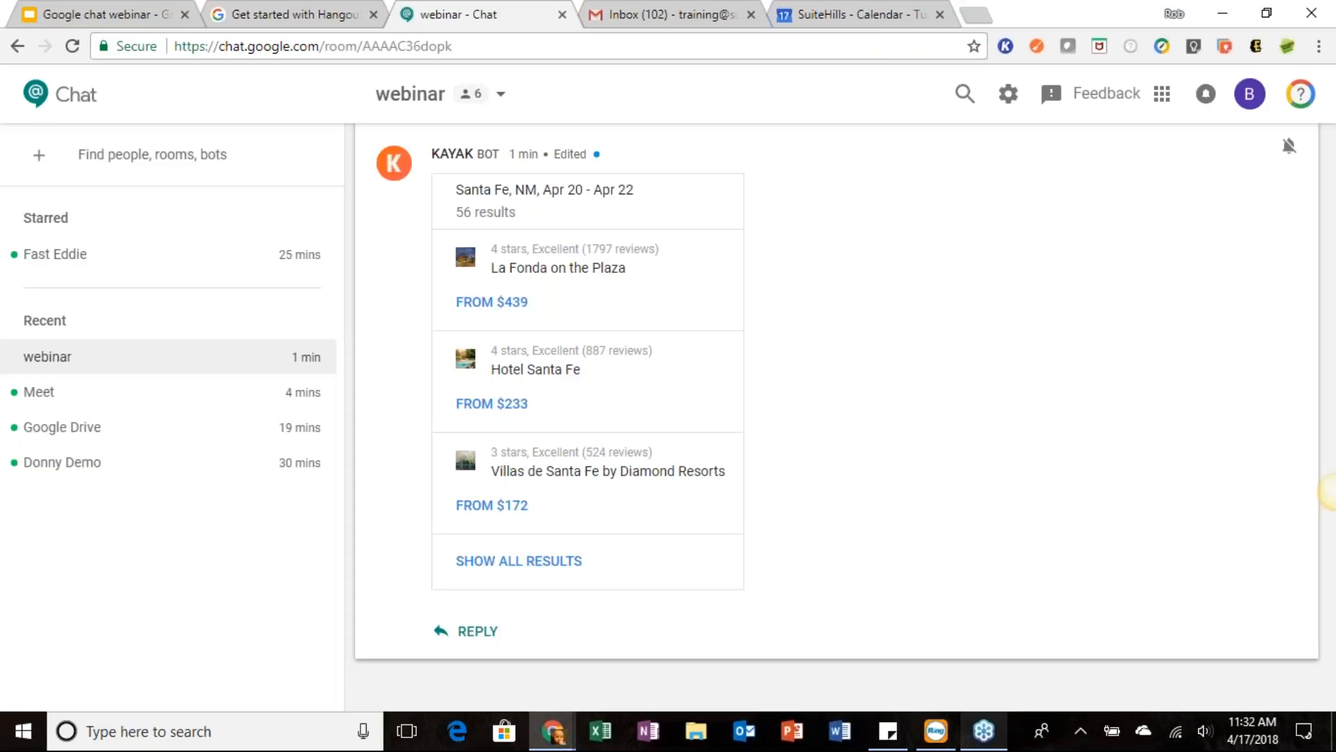
{"action": "left_click", "coordinate": [713, 15]}
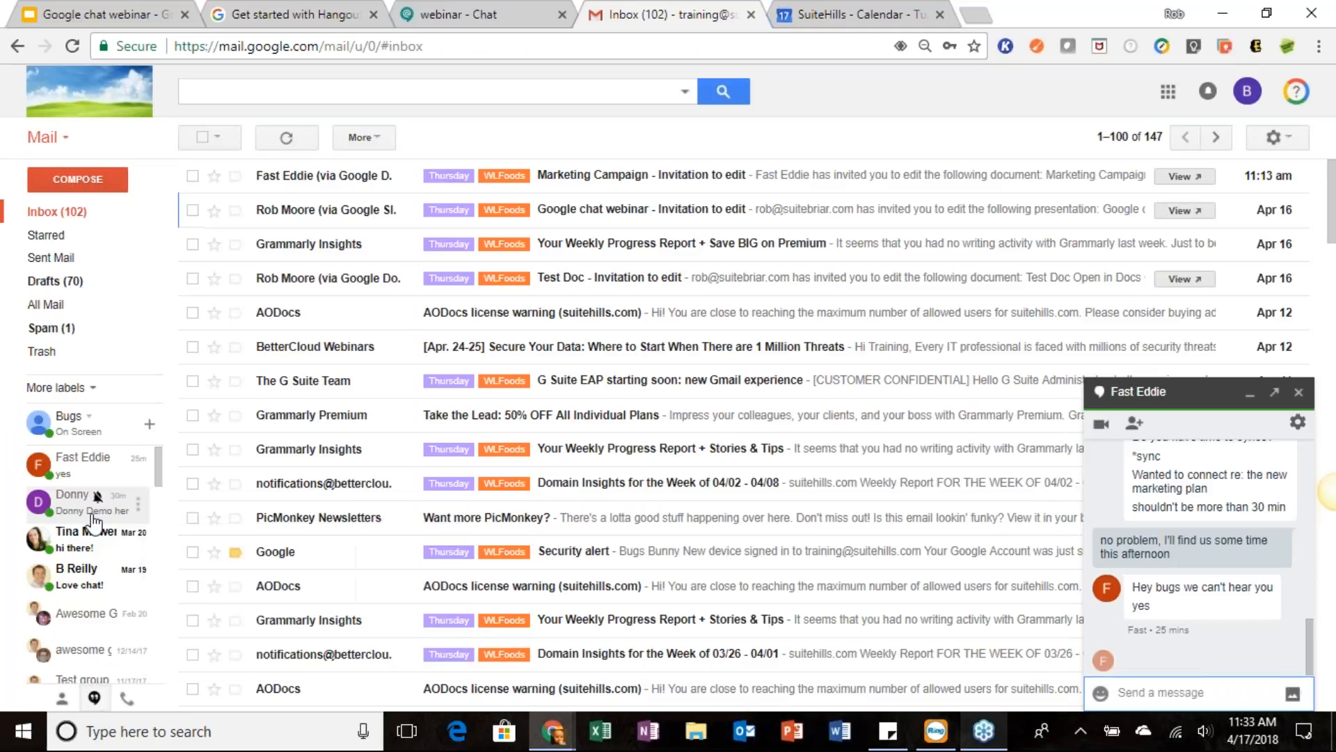
{"action": "mouse_move", "coordinate": [96, 520]}
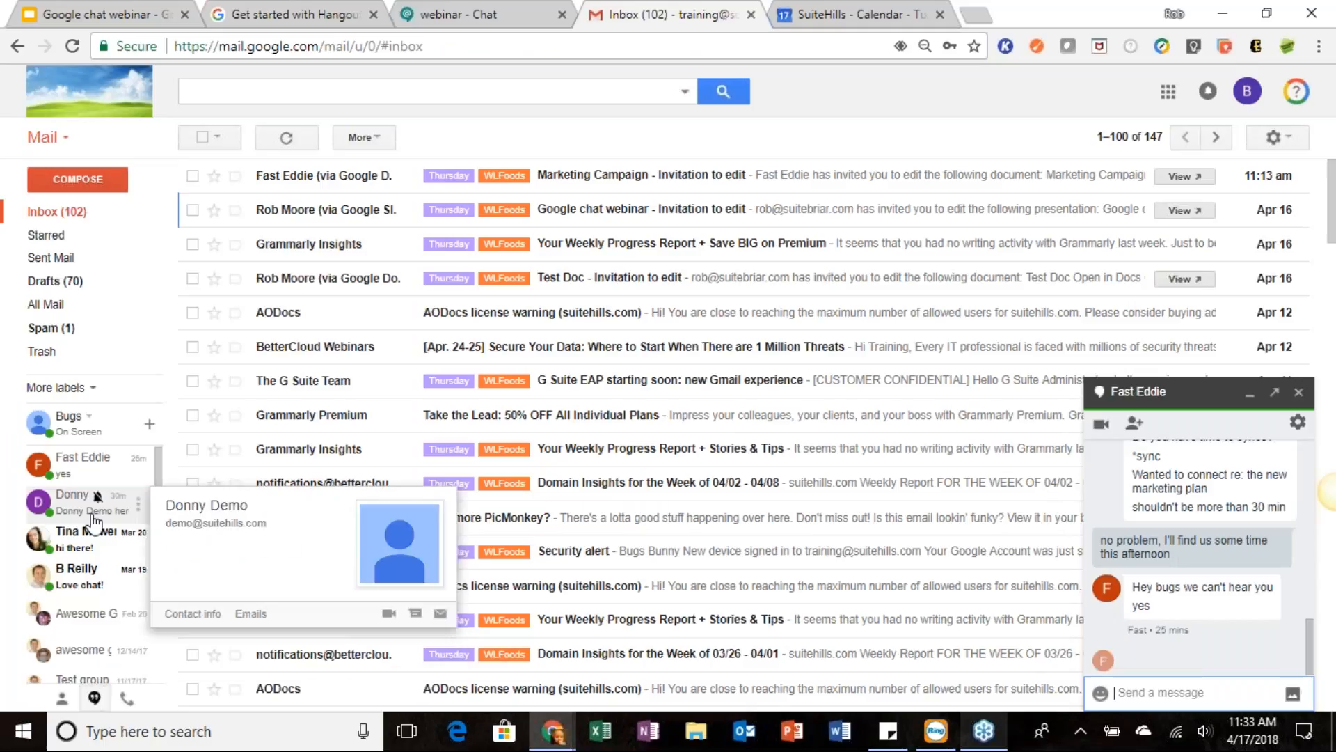
Return to the webinar presentation and advance past the "More to Come!" slide to the closing "Thank you." slide.
{"action": "left_click", "coordinate": [126, 18]}
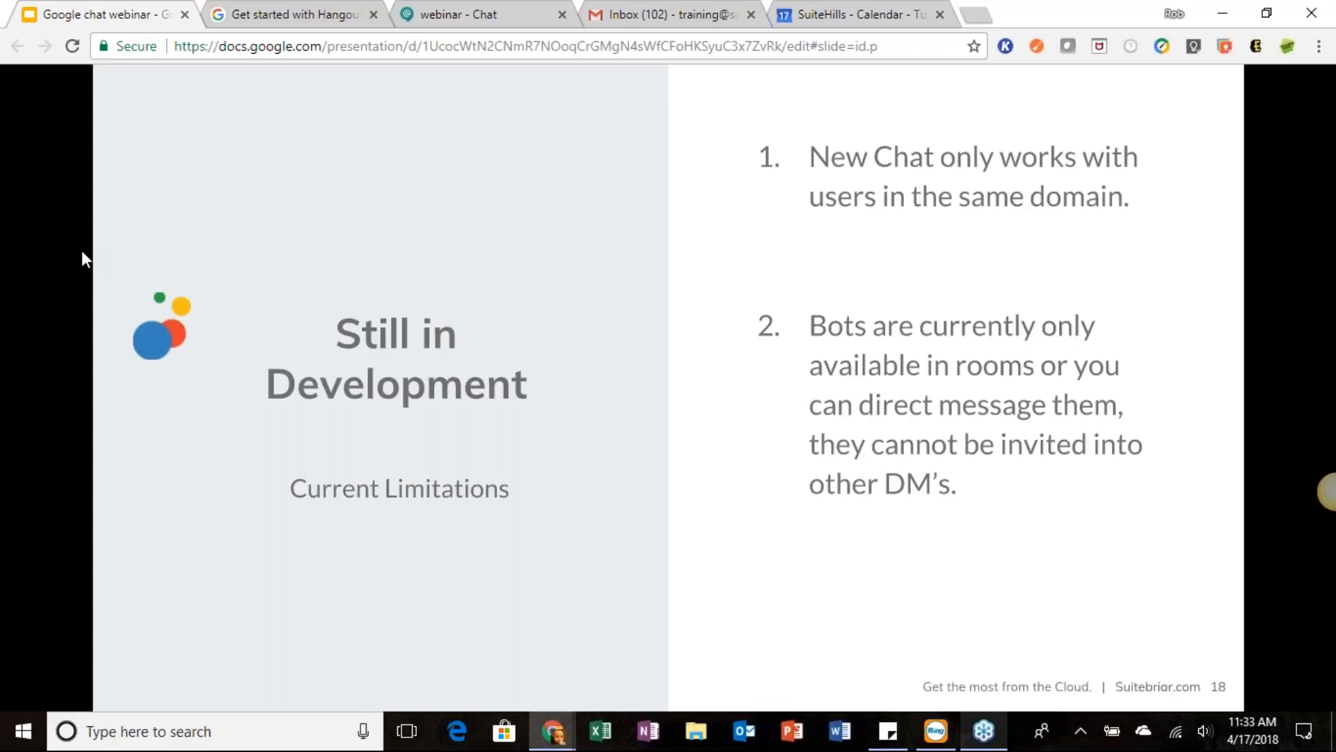
{"action": "key", "text": "Right"}
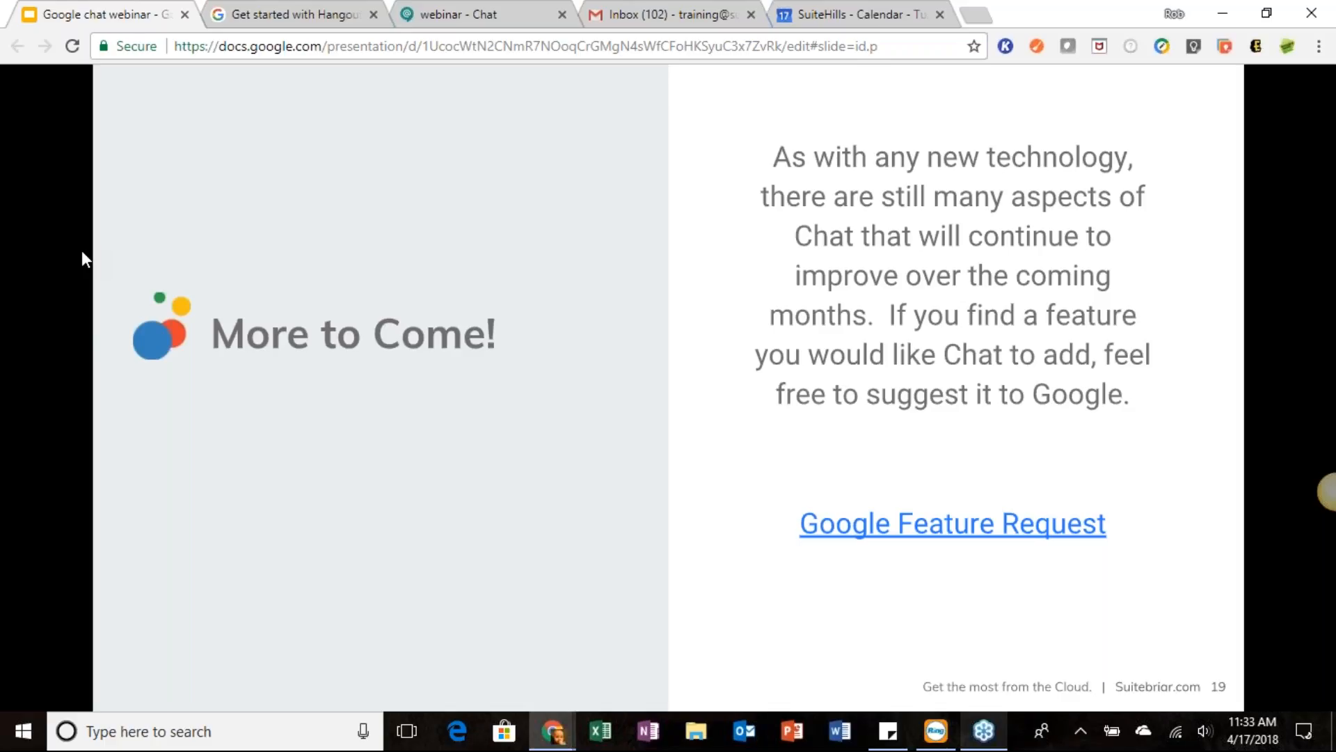
{"action": "key", "text": "Right"}
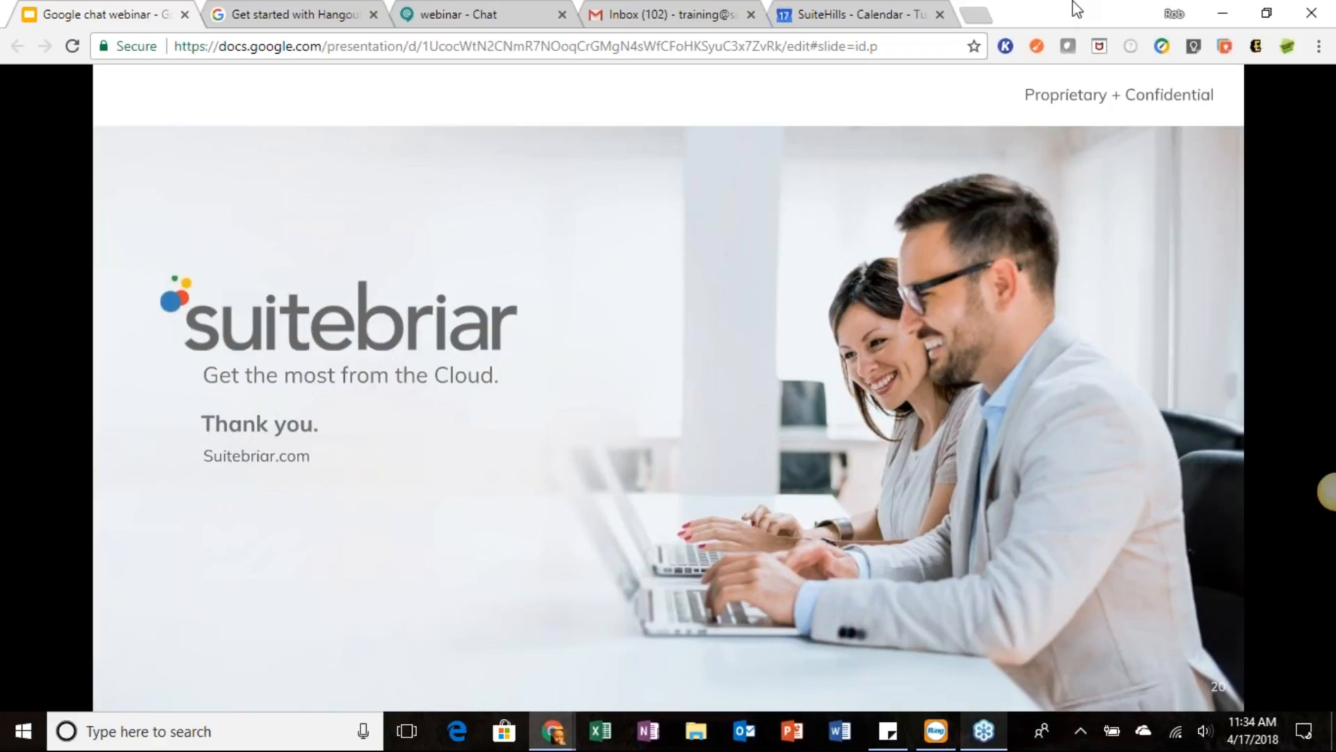
Show the G Suite Learning Center page on getting started with Hangouts Chat and return to the presentation's closing slide.
{"action": "left_click", "coordinate": [318, 13]}
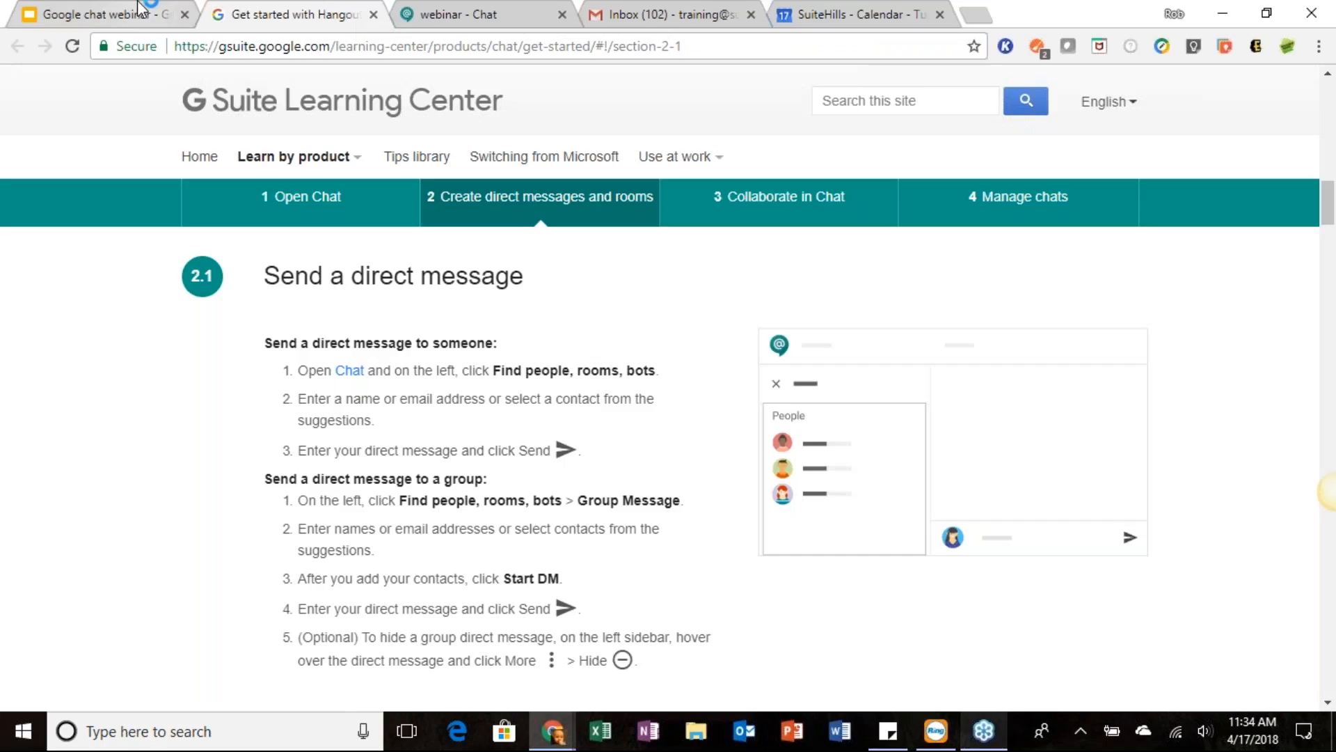
{"action": "left_click", "coordinate": [139, 10]}
{"action": "left_click", "coordinate": [268, 24]}
{"action": "left_click", "coordinate": [117, 12]}
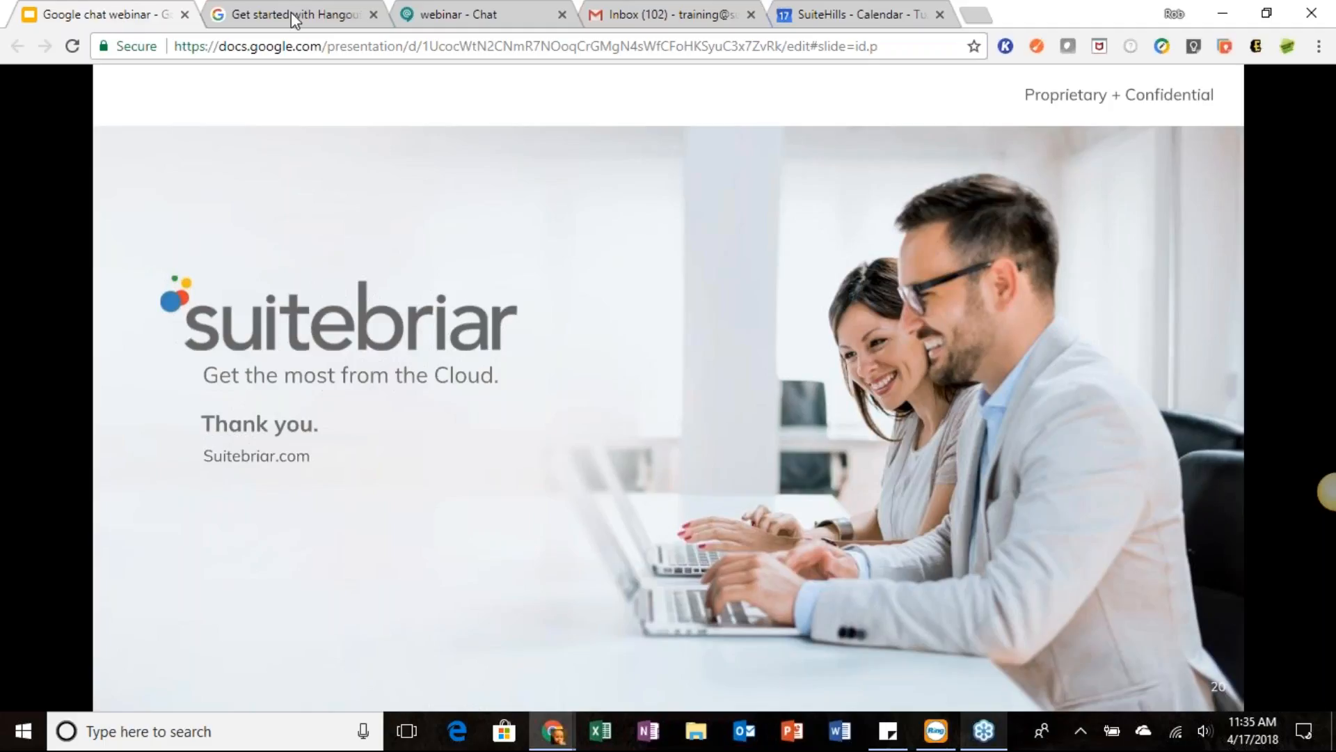
{"action": "left_click", "coordinate": [1321, 463]}
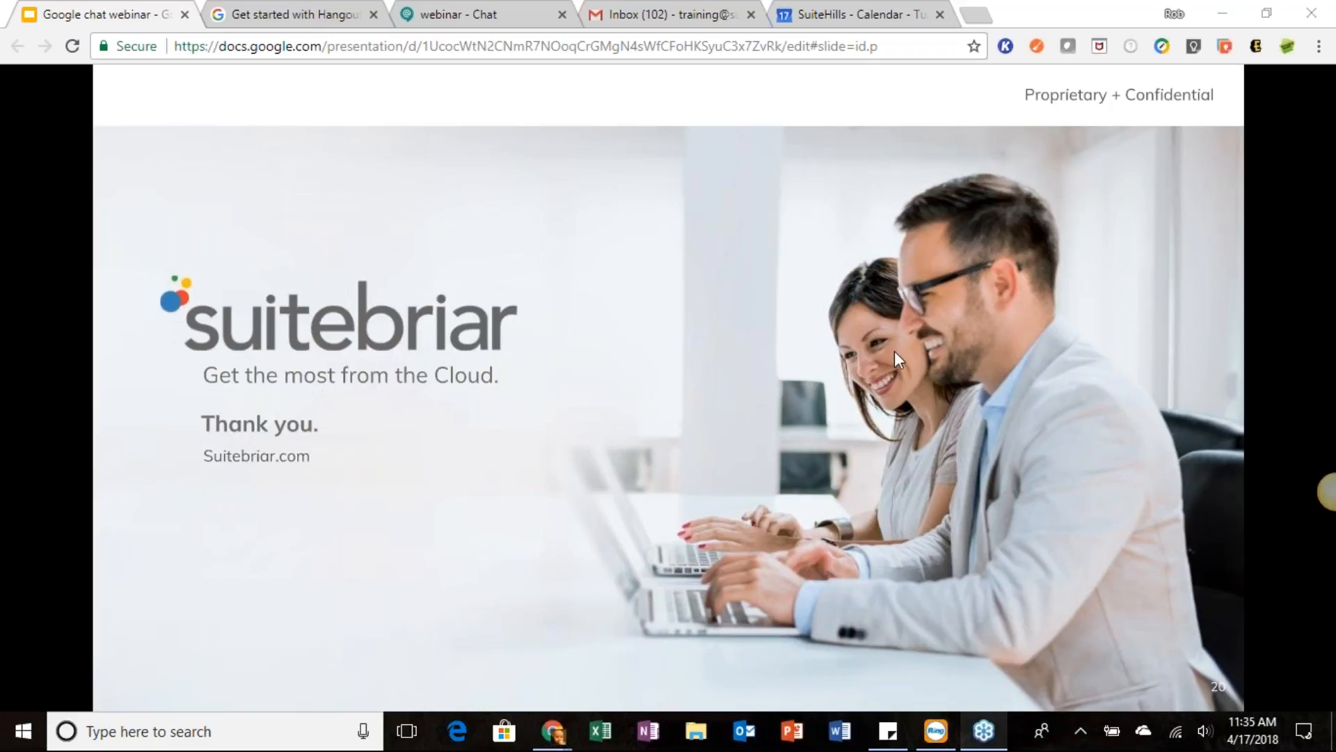